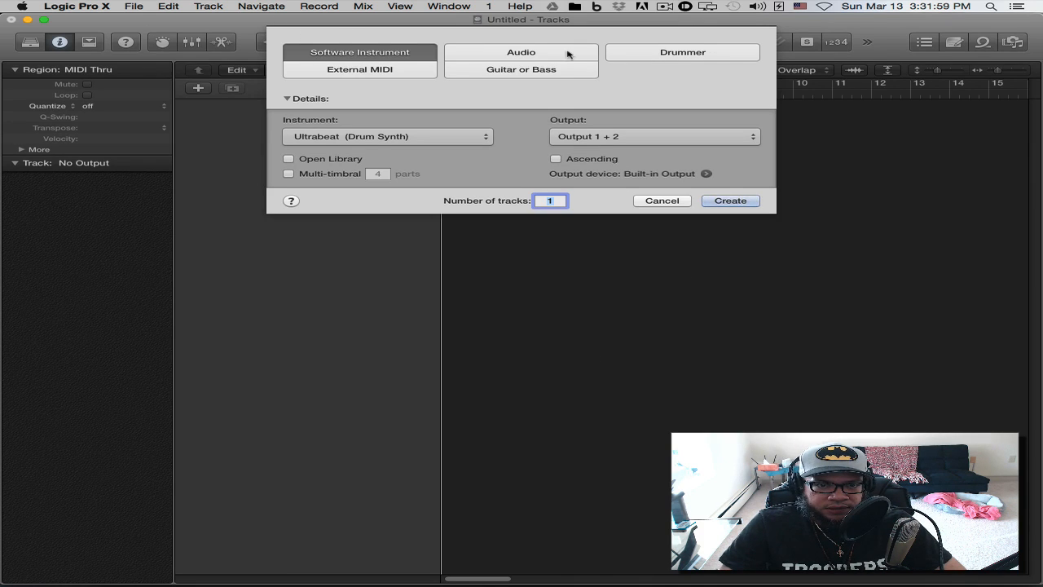
- Create one software instrument track with the stereo Ultrabeat (Drum Synth), and close its plug-in window
left_click(441, 137)
mouse_move(368, 308)
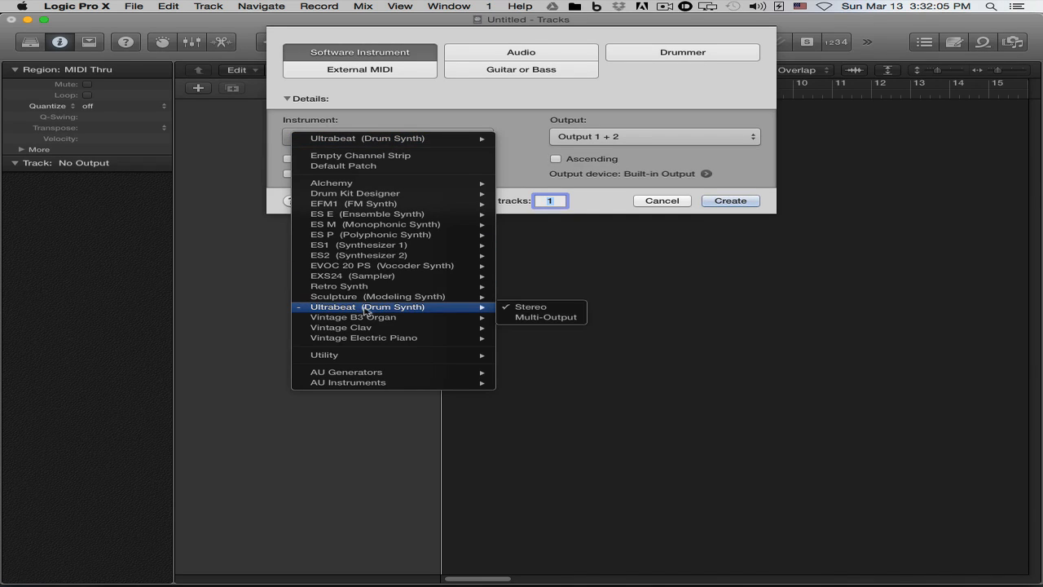
left_click(456, 138)
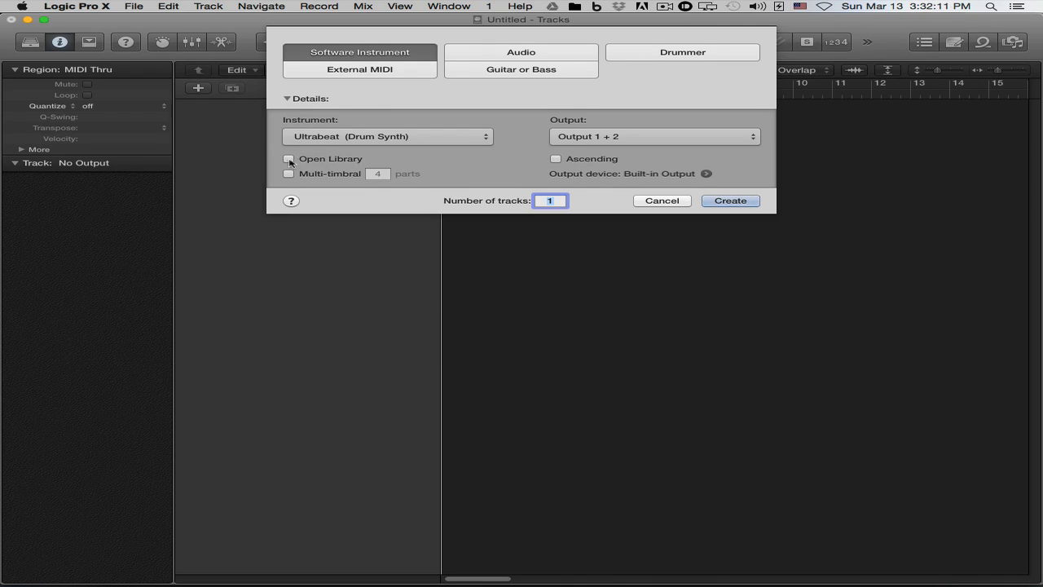
left_click(731, 201)
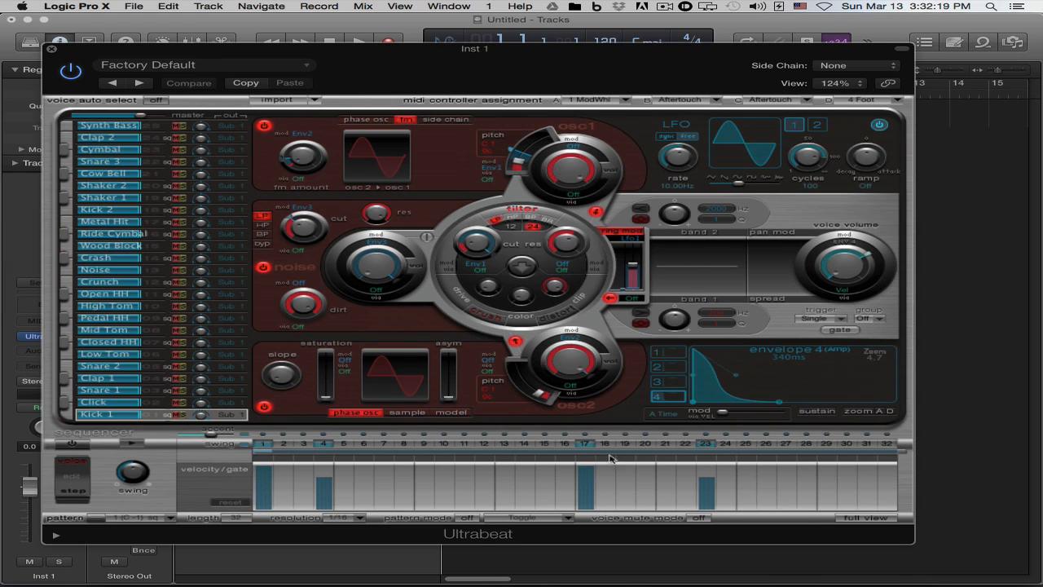
left_click(50, 49)
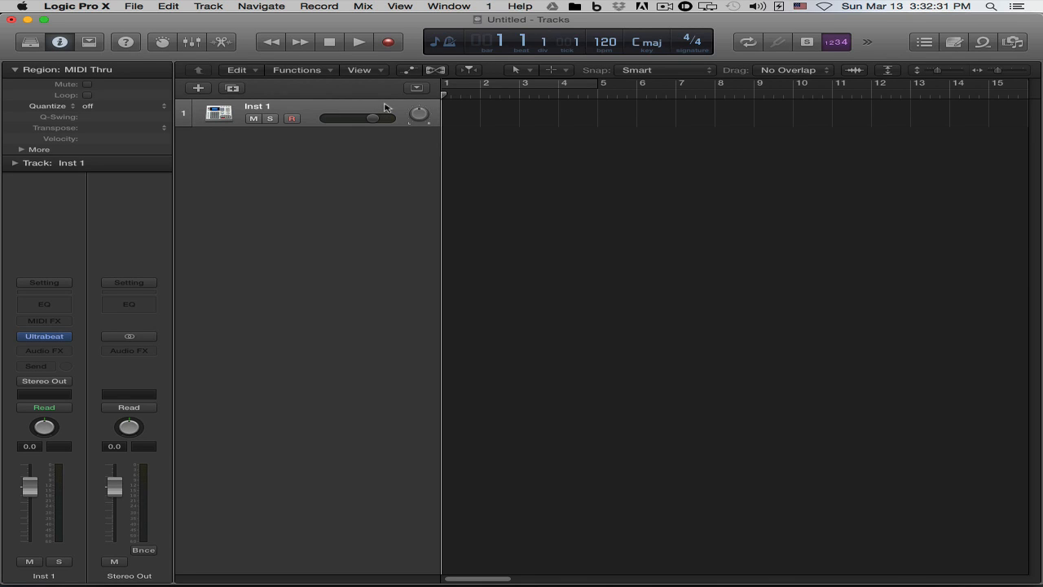
double_click(257, 107)
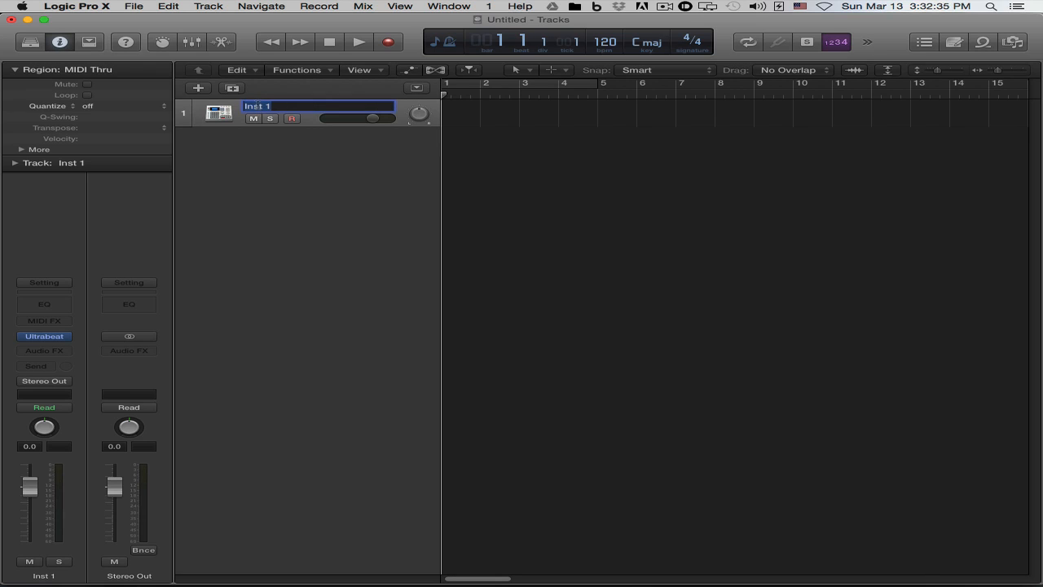
left_click(303, 188)
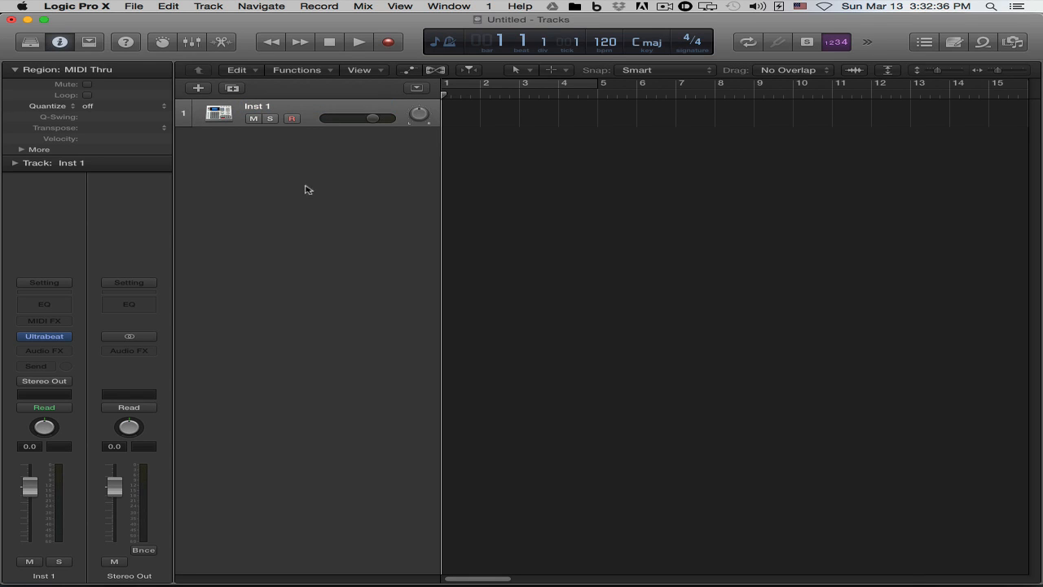
double_click(385, 110)
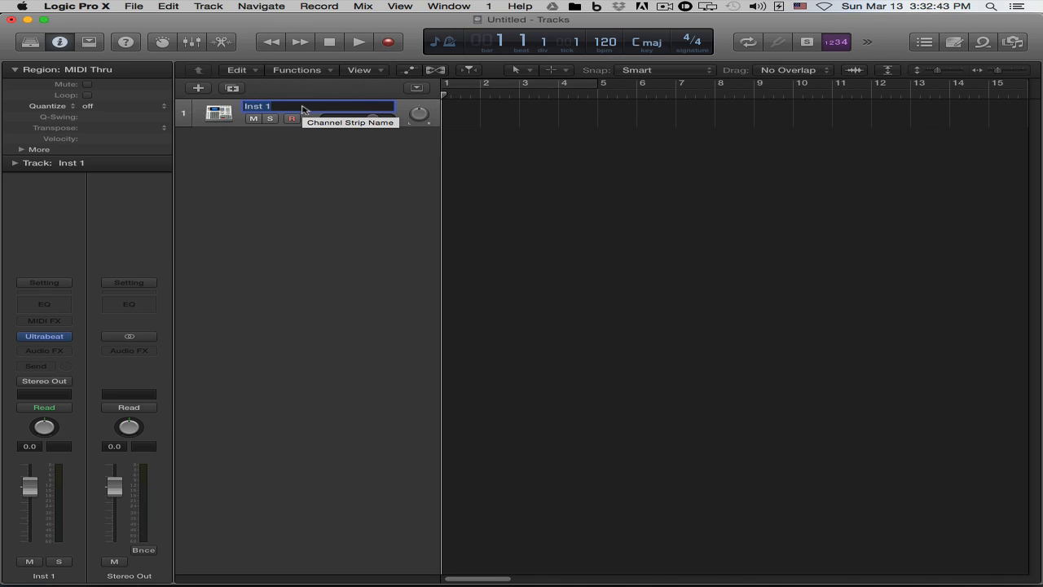
key("Return")
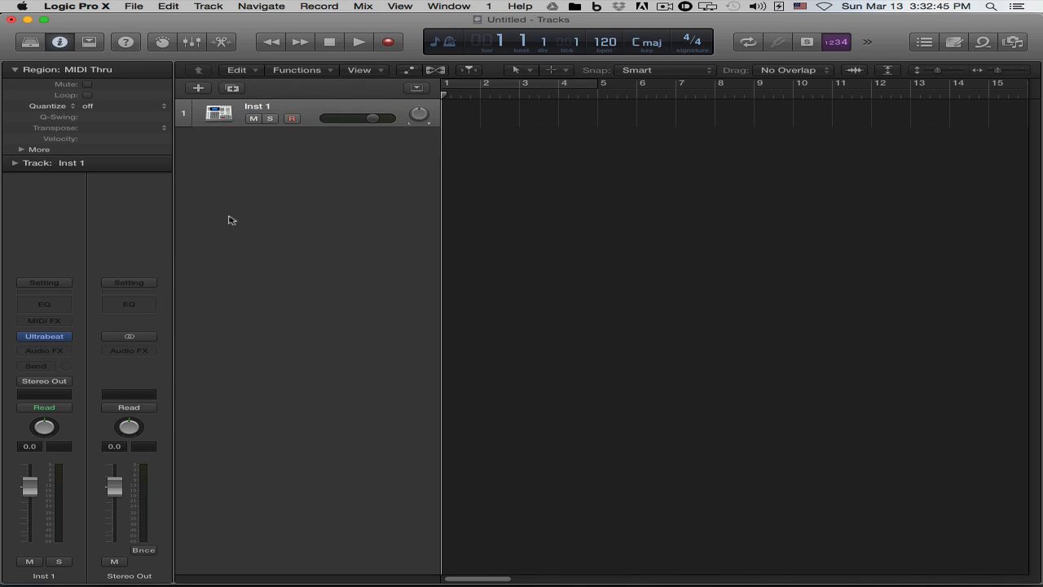
- Toggle Ultrabeat's bypass on the Inst 1 channel strip, and reopen and reposition its plug-in window
mouse_move(42, 340)
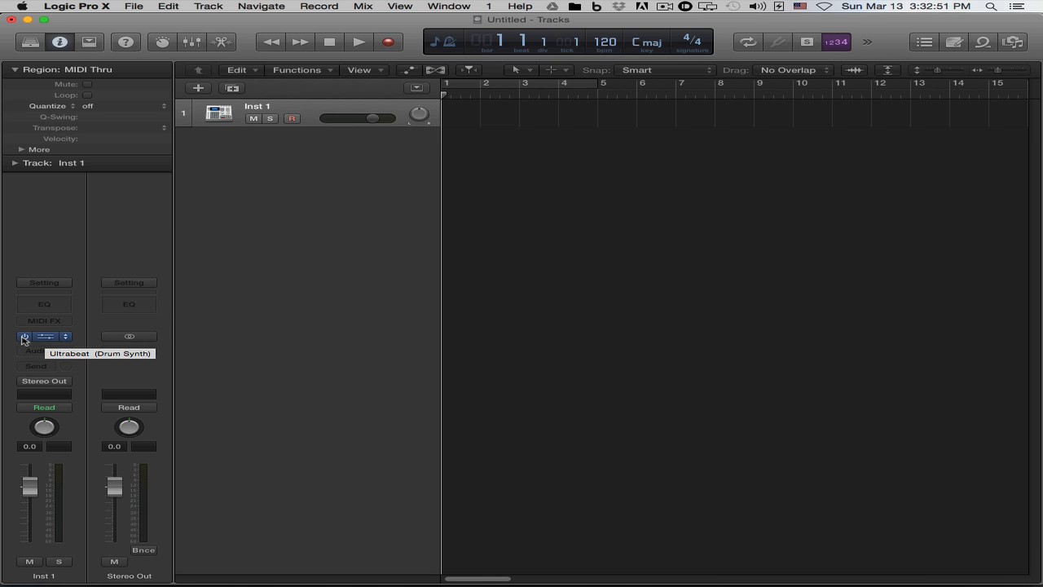
left_click(23, 337)
left_click(24, 337)
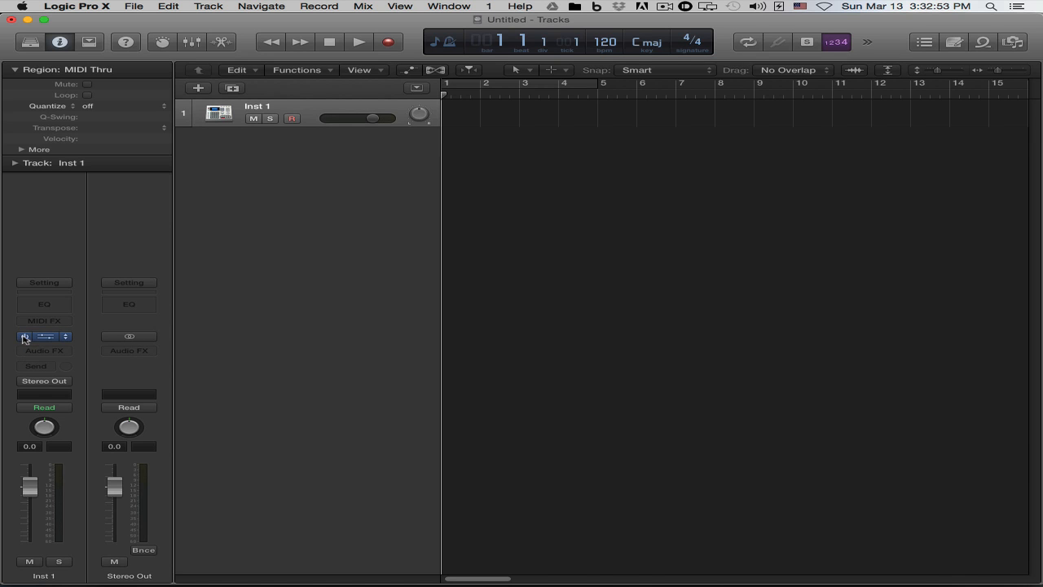
left_click(45, 338)
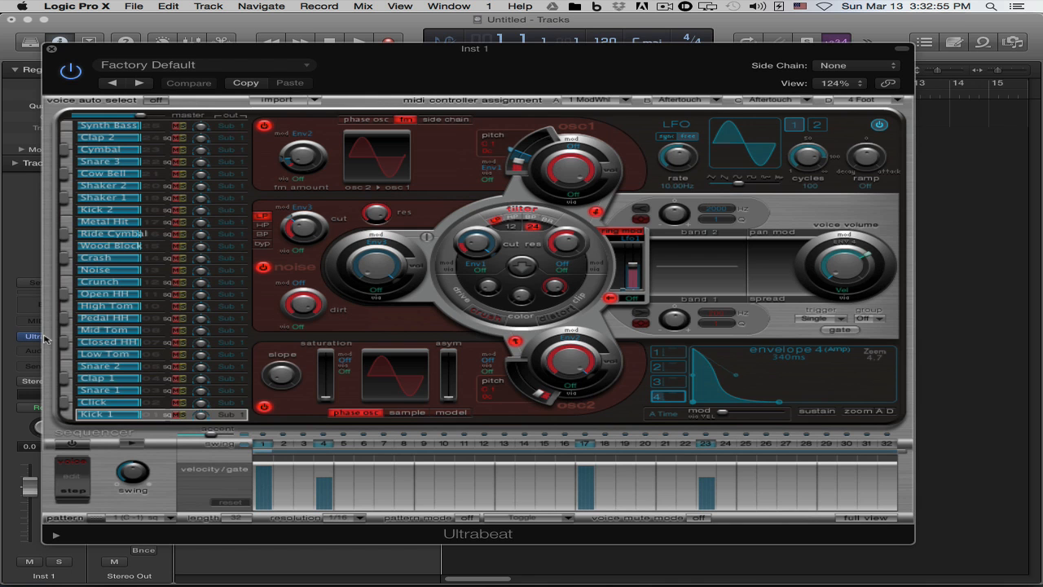
left_click_drag(334, 64, 364, 52)
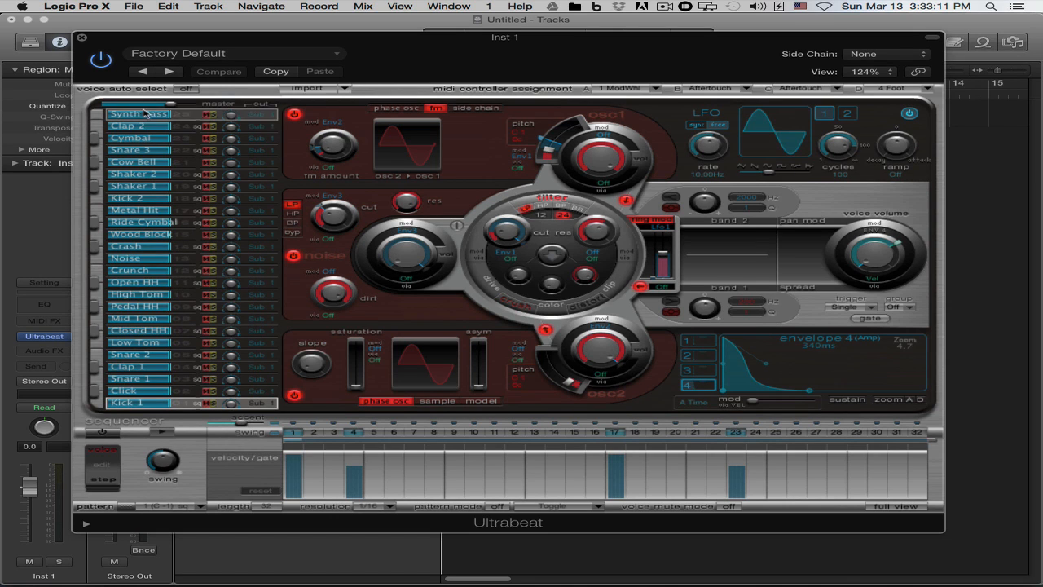
- Audition the Kick 1, Click, Snare 1 and Clap 1 sounds of the Factory Default kit
left_click(99, 401)
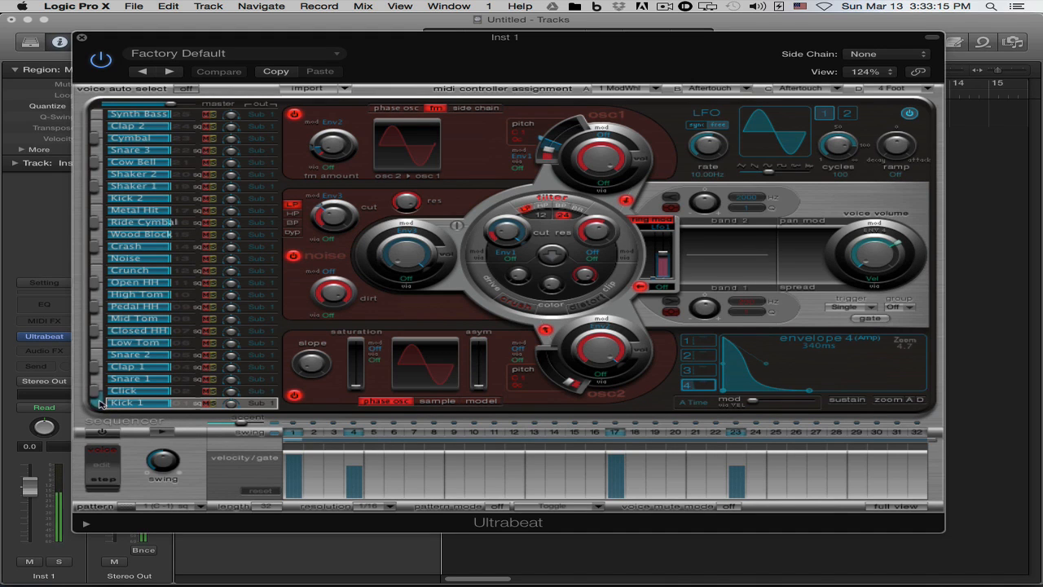
left_click(93, 394)
left_click(93, 394)
left_click(95, 379)
left_click(94, 368)
left_click(95, 368)
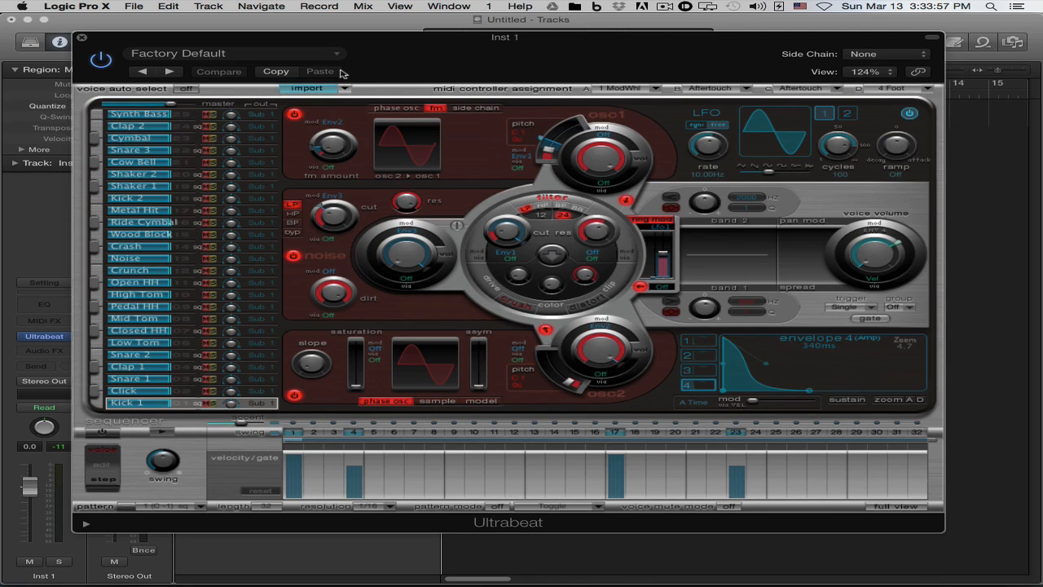
- Load the Hip Hop Heavy Kit preset from Ultrabeat's drum kits
left_click(264, 55)
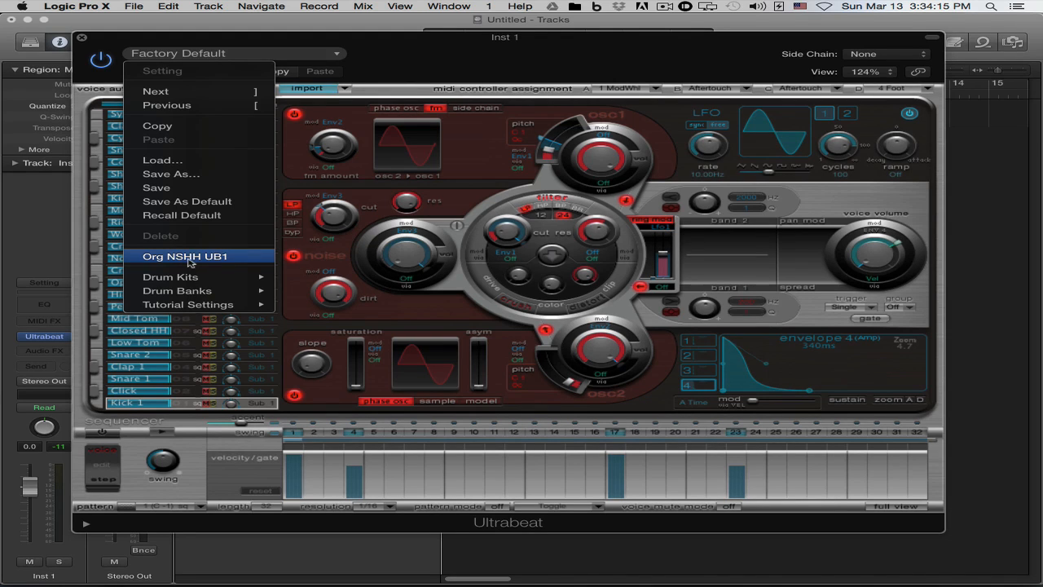
mouse_move(212, 280)
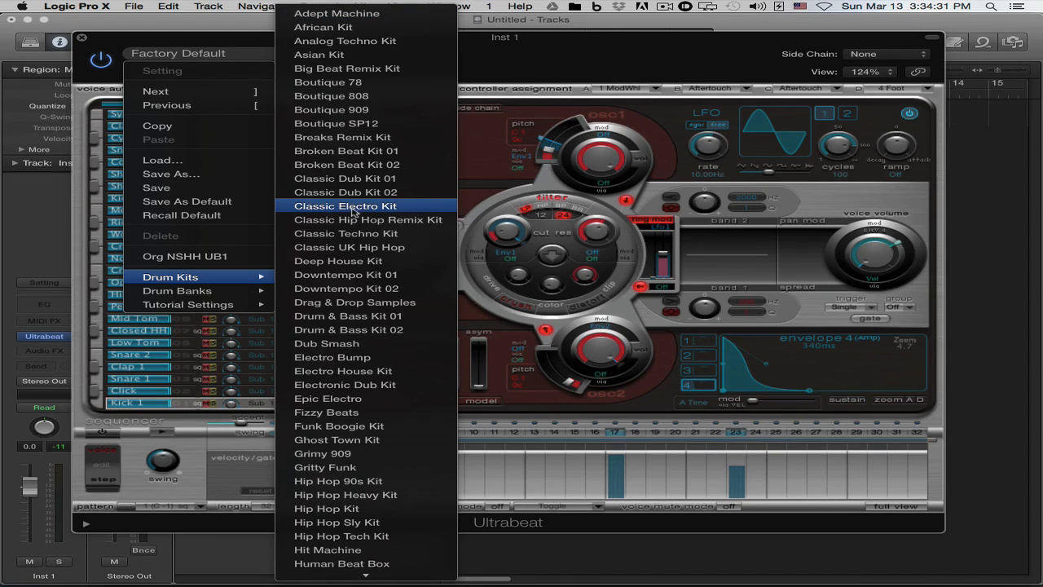
mouse_move(232, 295)
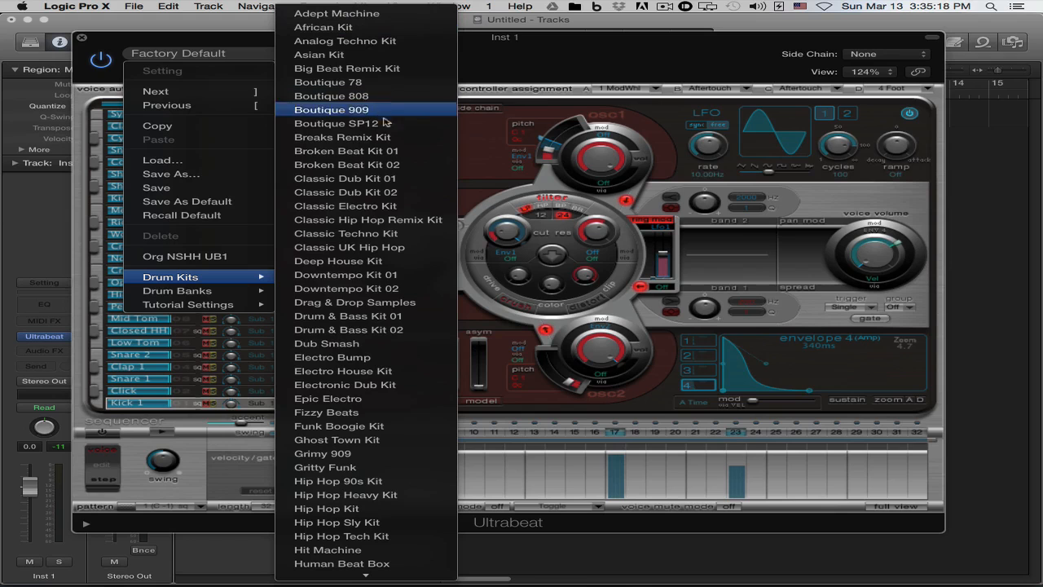
mouse_move(370, 583)
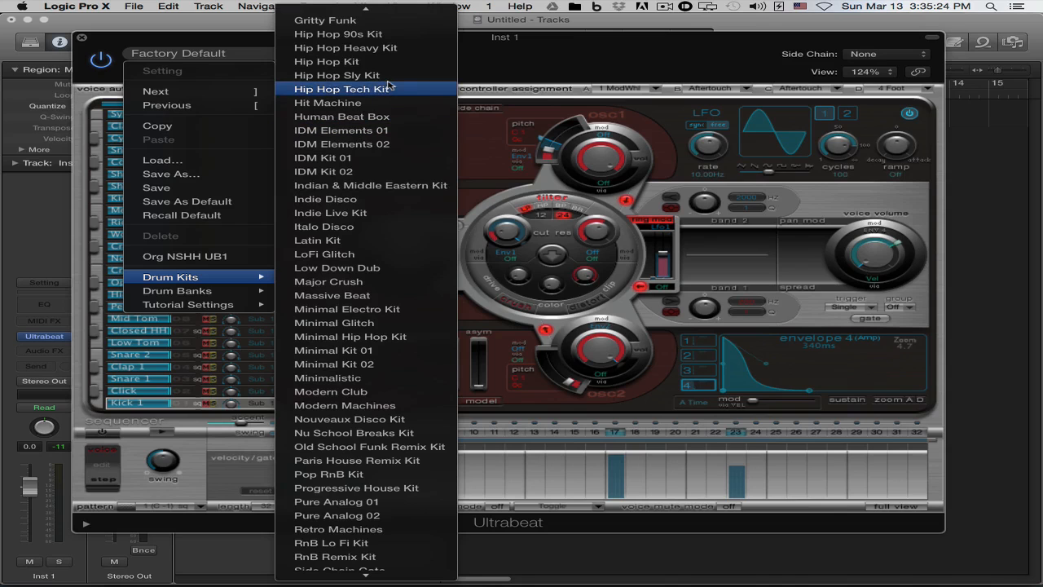
left_click(383, 49)
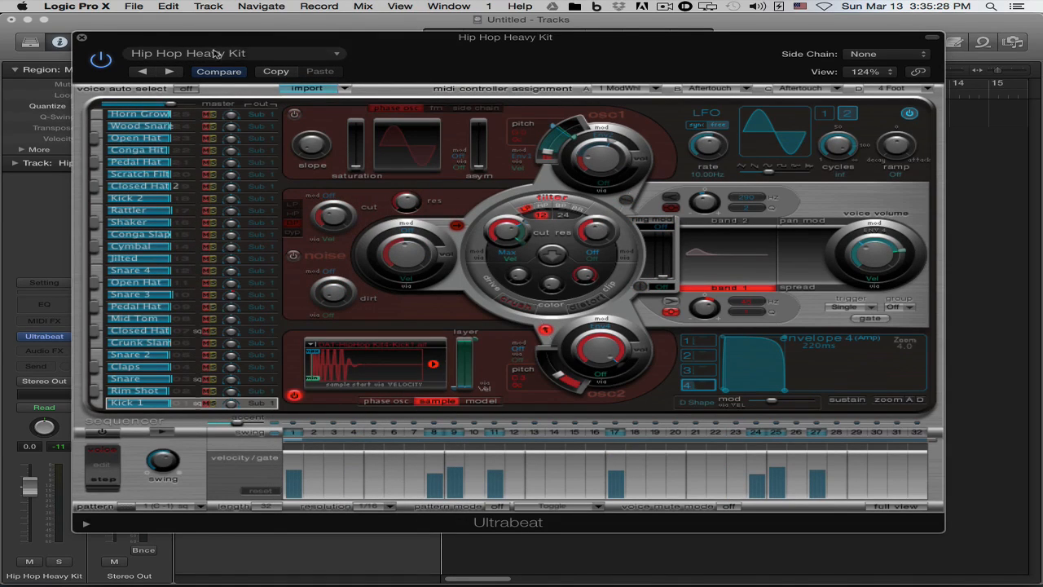
- Audition the kit's drum sounds from Kick 1 through Rim Shot, Snare, Claps, Snare 2 and Crunk Slam to Closed Hat
left_click(147, 117)
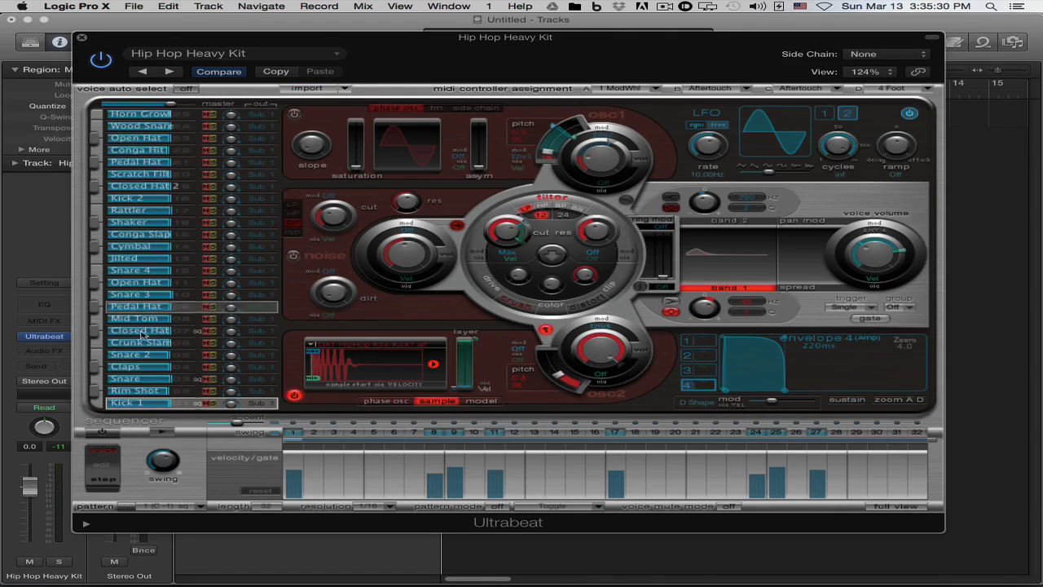
left_click(100, 402)
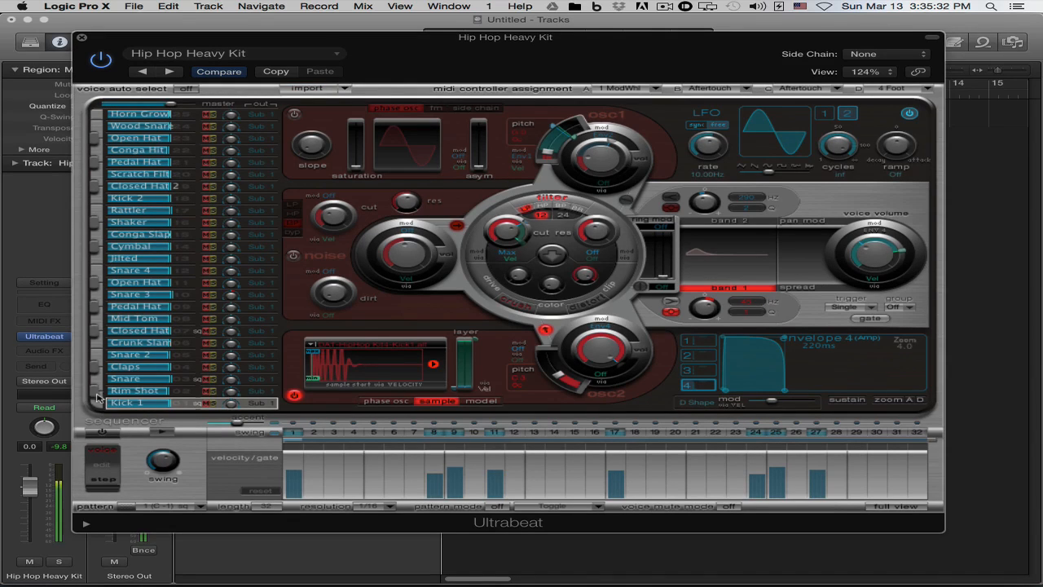
left_click(96, 392)
left_click(95, 379)
left_click(93, 367)
left_click(94, 357)
left_click(95, 343)
left_click(95, 330)
- Lower the kit's channel volume to -4.0 and audition Kick 1, Rim Shot, Snare, Claps, Cymbal and Jilted at that level
left_click_drag(30, 492, 29, 495)
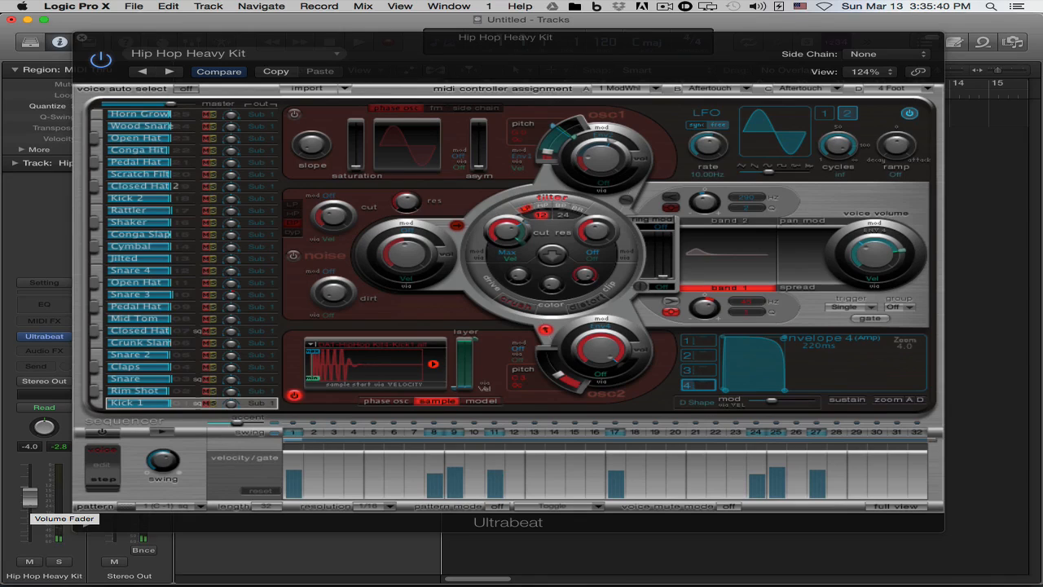
left_click(96, 402)
left_click(96, 392)
left_click(95, 377)
left_click(96, 368)
left_click(96, 247)
left_click(97, 260)
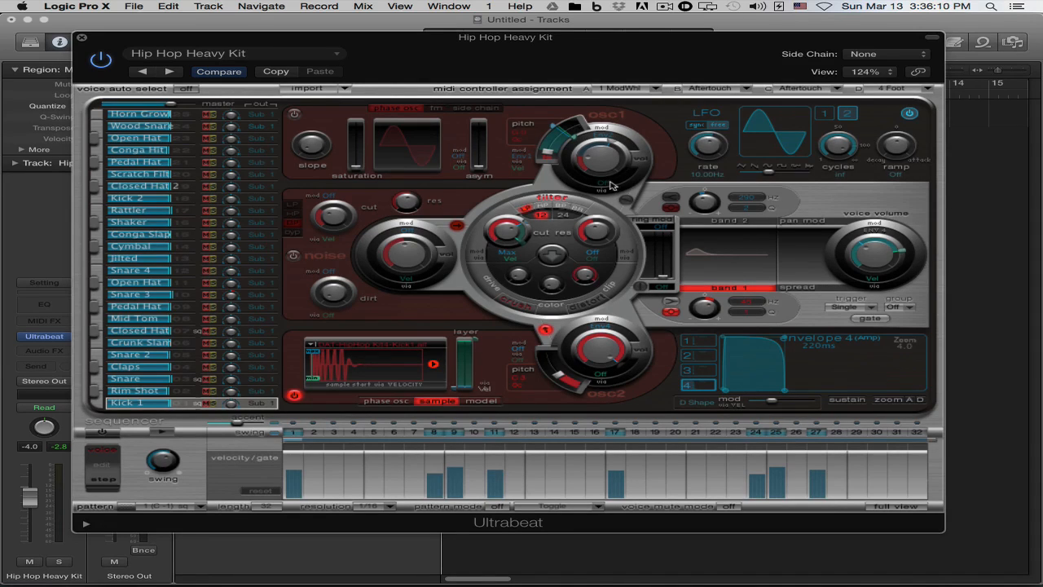
- Examine the synth settings of each voice from Snare through Closed Hat to Pedal Hat, ending on Kick 1
left_click(147, 380)
left_click(147, 367)
left_click(147, 354)
left_click(149, 343)
left_click(148, 330)
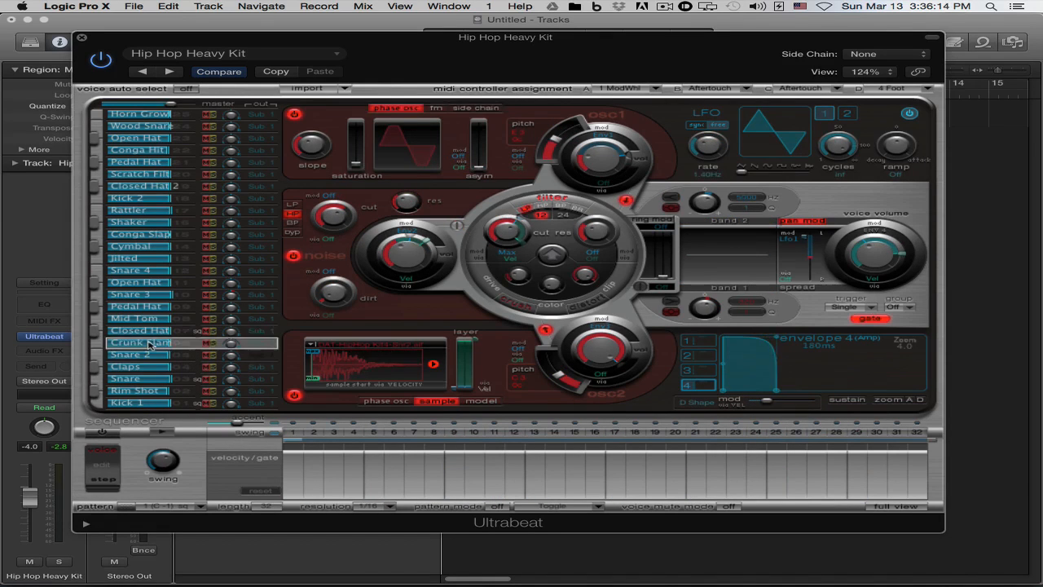
left_click(148, 318)
left_click(148, 305)
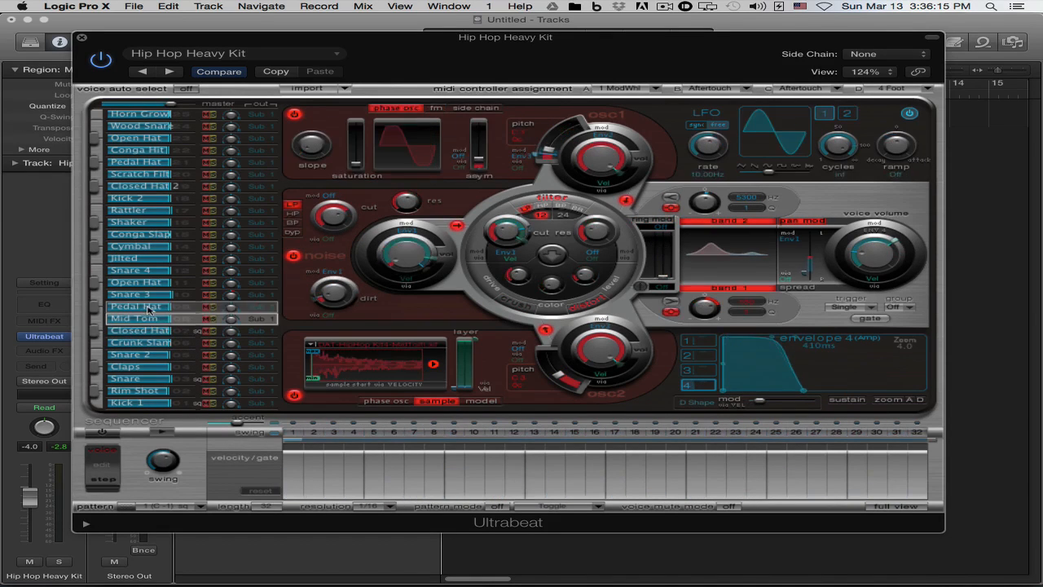
left_click(147, 404)
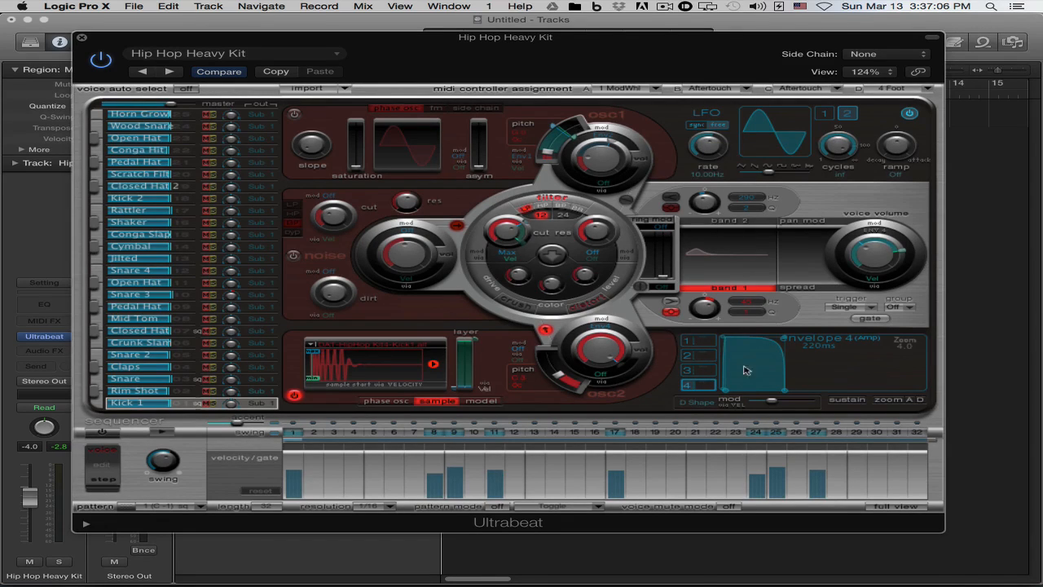
- Compare the oscillator, LFO and envelope settings of Rim Shot, Snare and Claps, returning to Kick 1
left_click(139, 391)
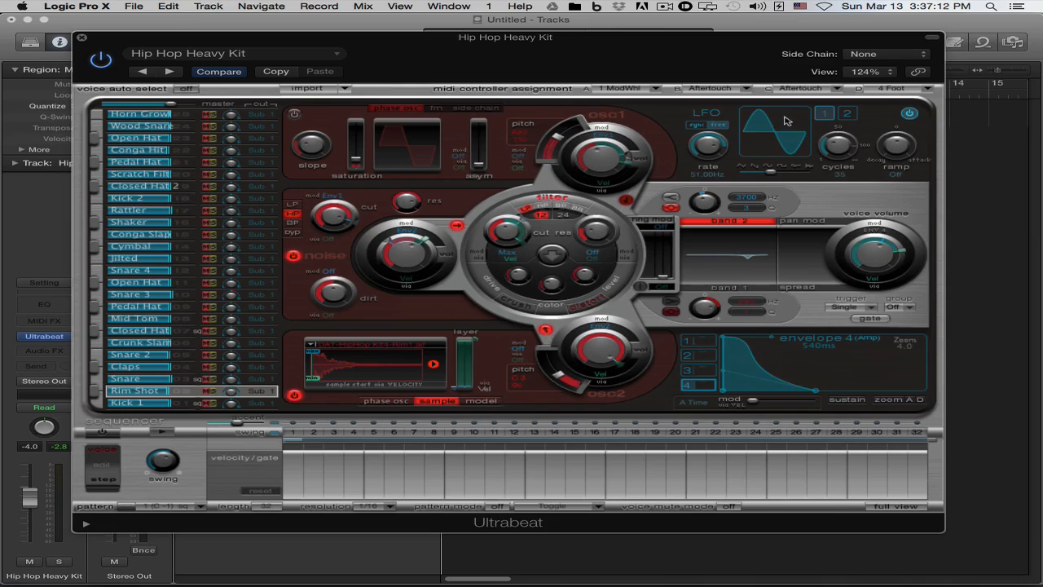
left_click(151, 380)
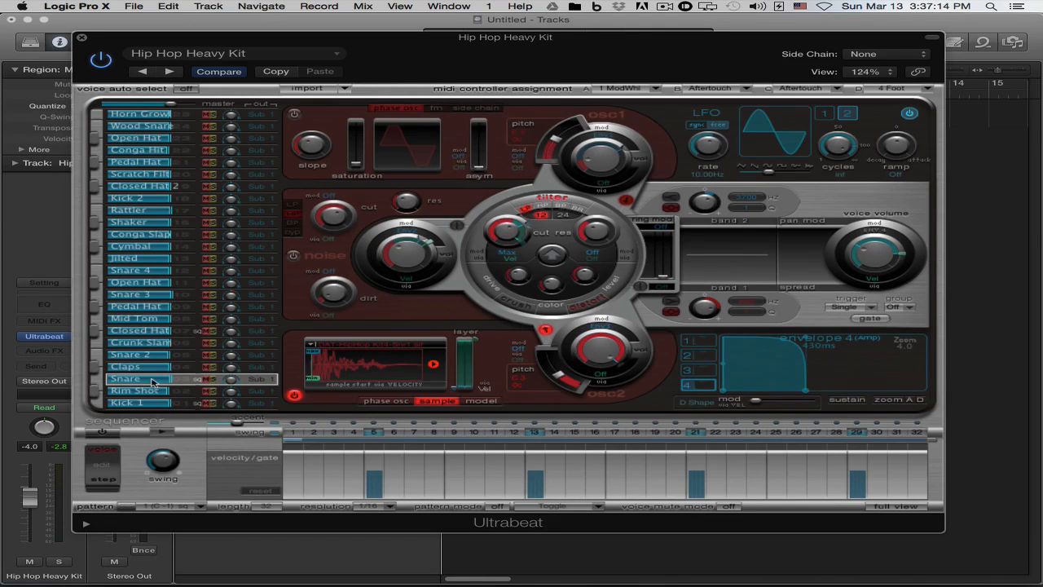
left_click(164, 367)
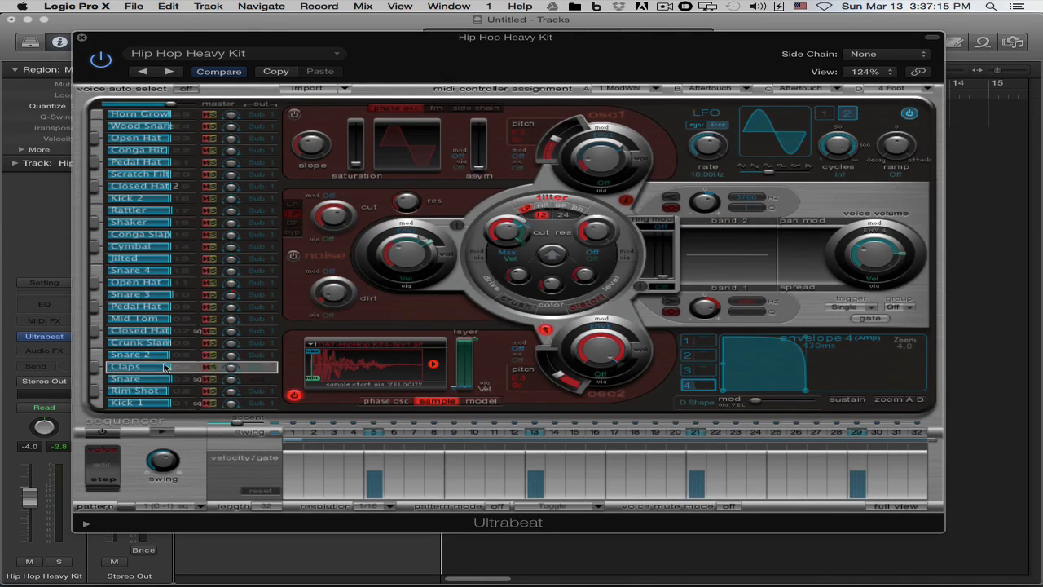
left_click(162, 404)
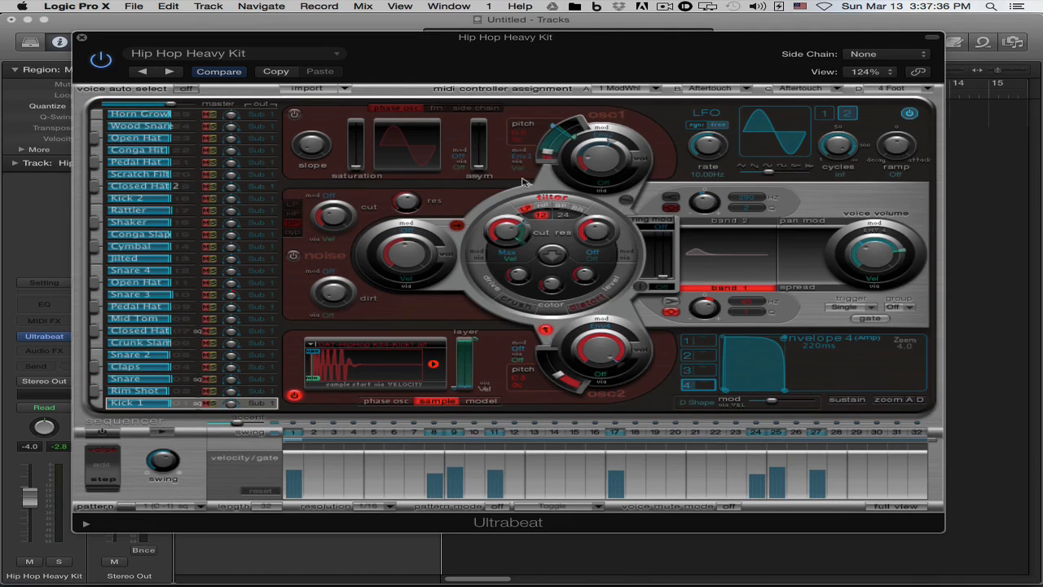
- Turn on Ultrabeat's step sequencer and review the step patterns of the voices from Rim Shot up to Closed Hat
left_click(114, 437)
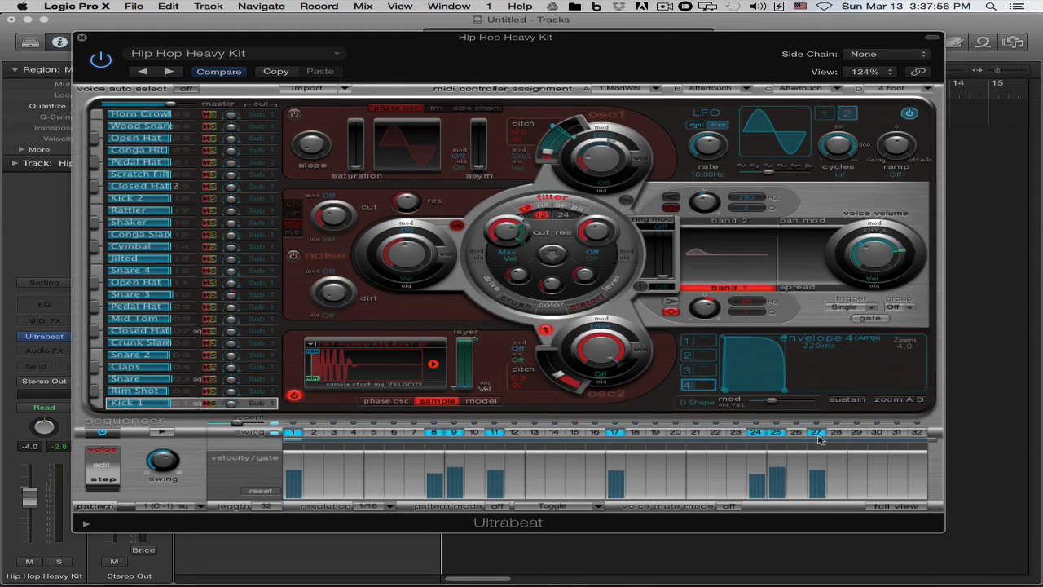
left_click(149, 392)
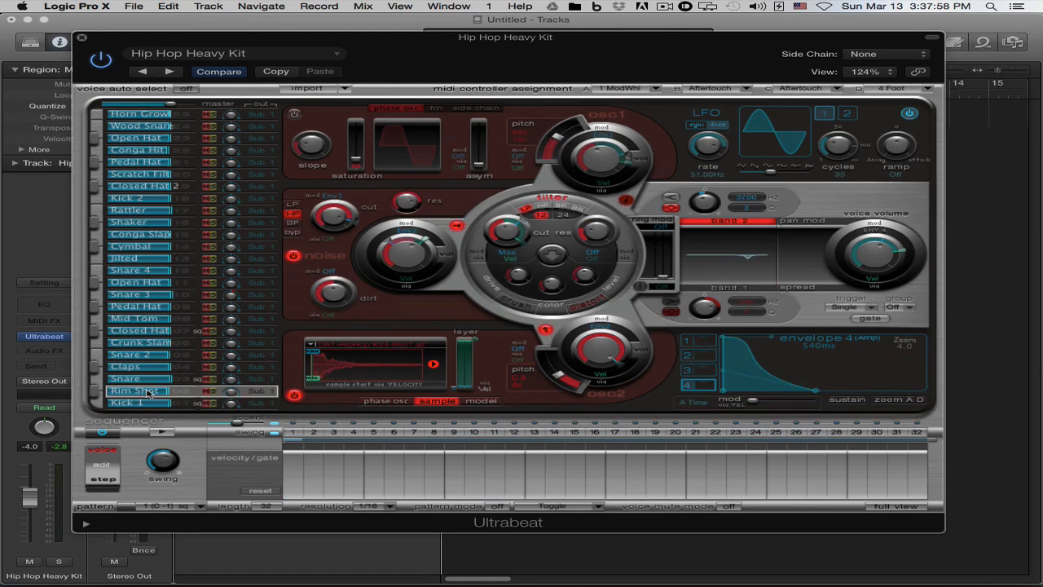
left_click(149, 379)
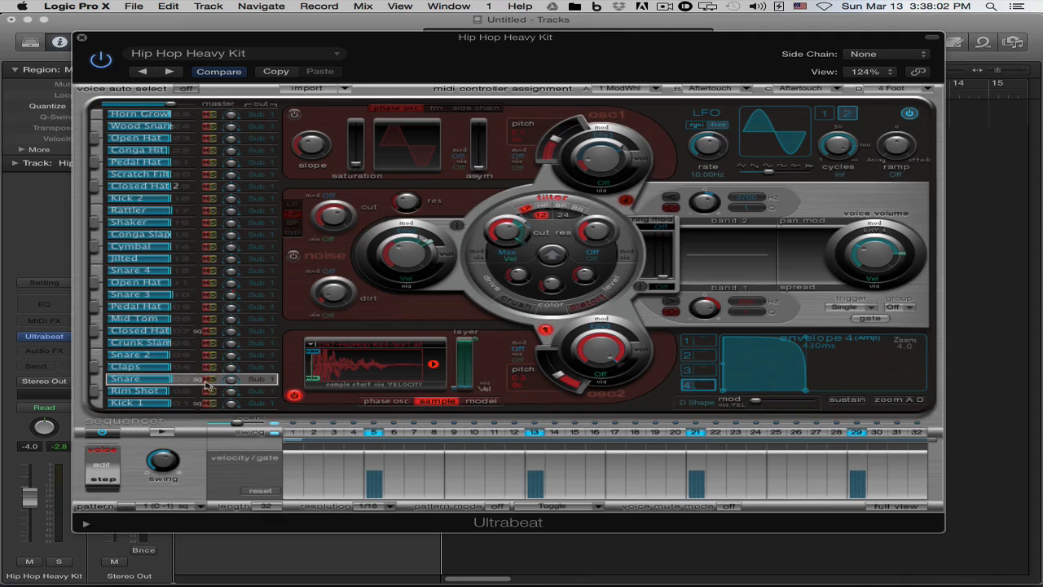
left_click(159, 368)
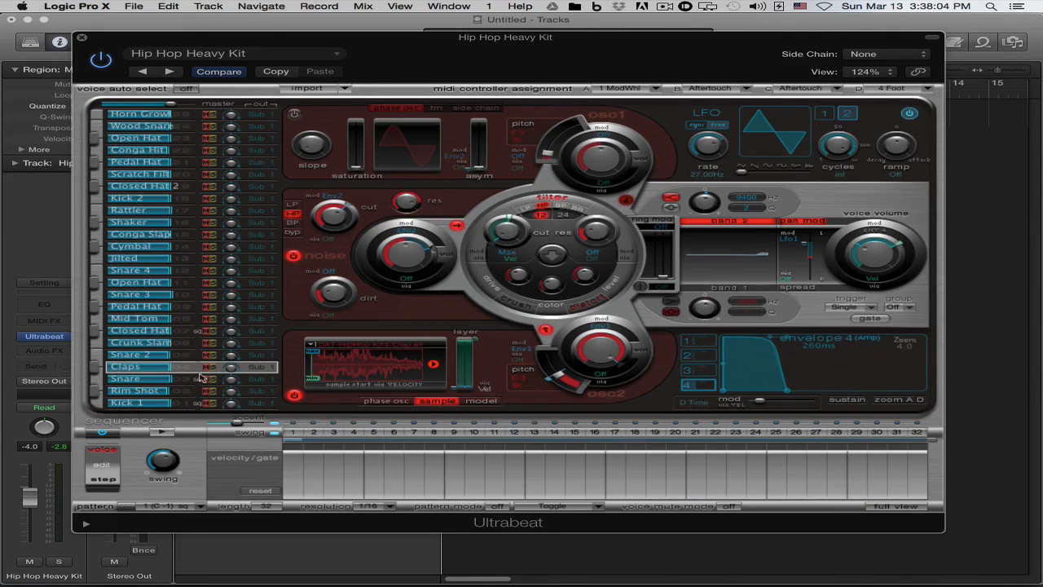
left_click(158, 355)
left_click(156, 343)
left_click(152, 331)
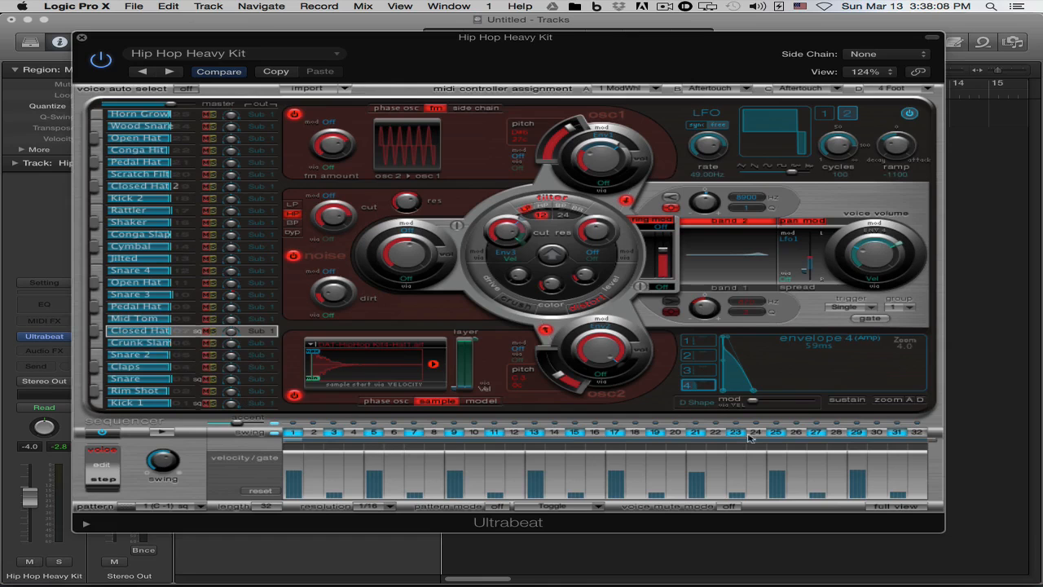
- Review the step patterns and synth settings of the voices from Mid Tom up to Horn Growl
left_click(140, 319)
left_click(141, 306)
left_click(140, 294)
left_click(140, 282)
left_click(141, 270)
left_click(141, 258)
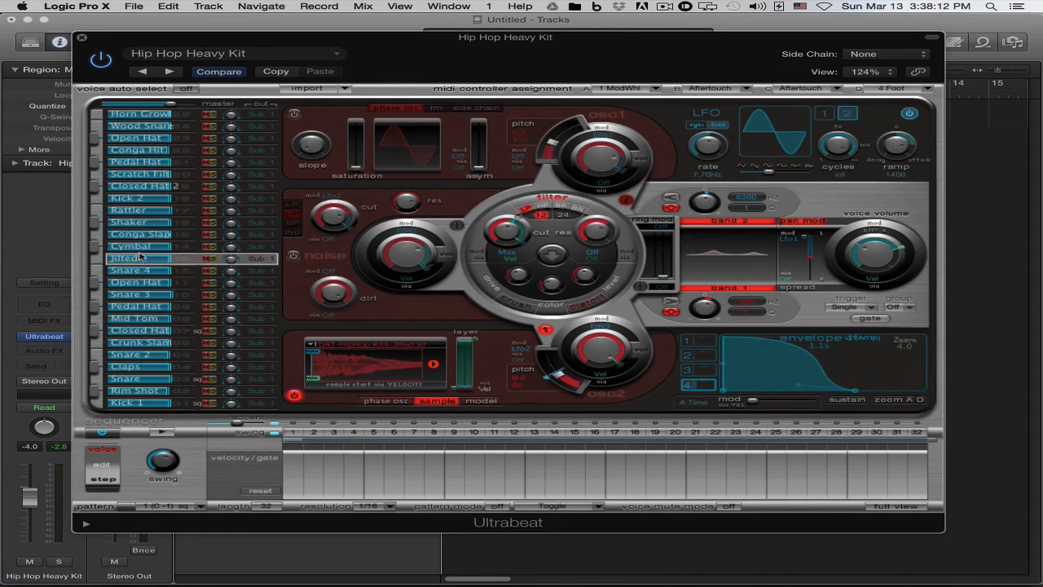
left_click(142, 245)
left_click(141, 234)
left_click(141, 221)
left_click(141, 209)
left_click(140, 199)
left_click(141, 186)
left_click(140, 174)
left_click(141, 161)
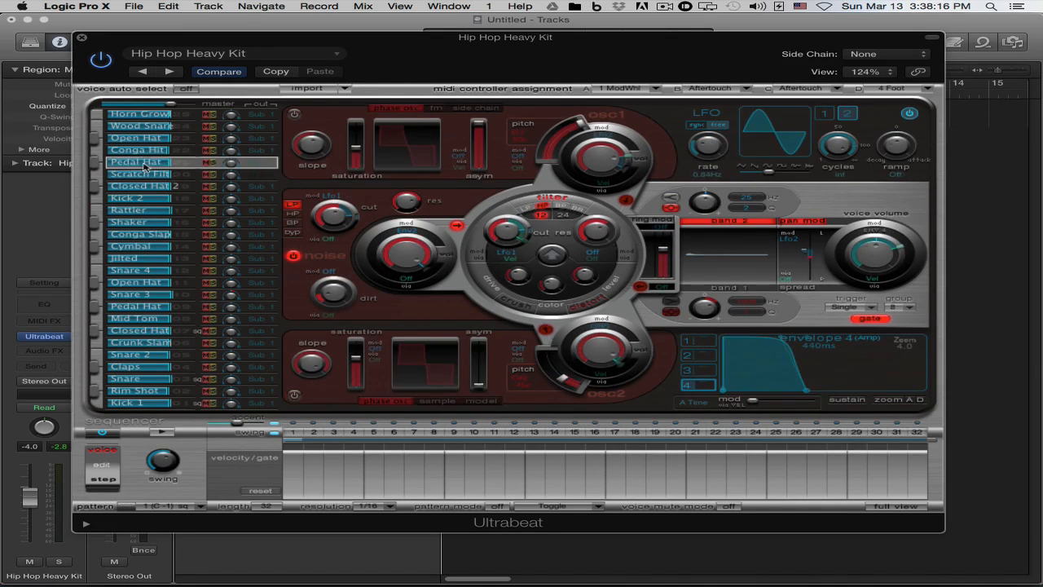
left_click(142, 149)
left_click(141, 138)
left_click(142, 125)
left_click(142, 114)
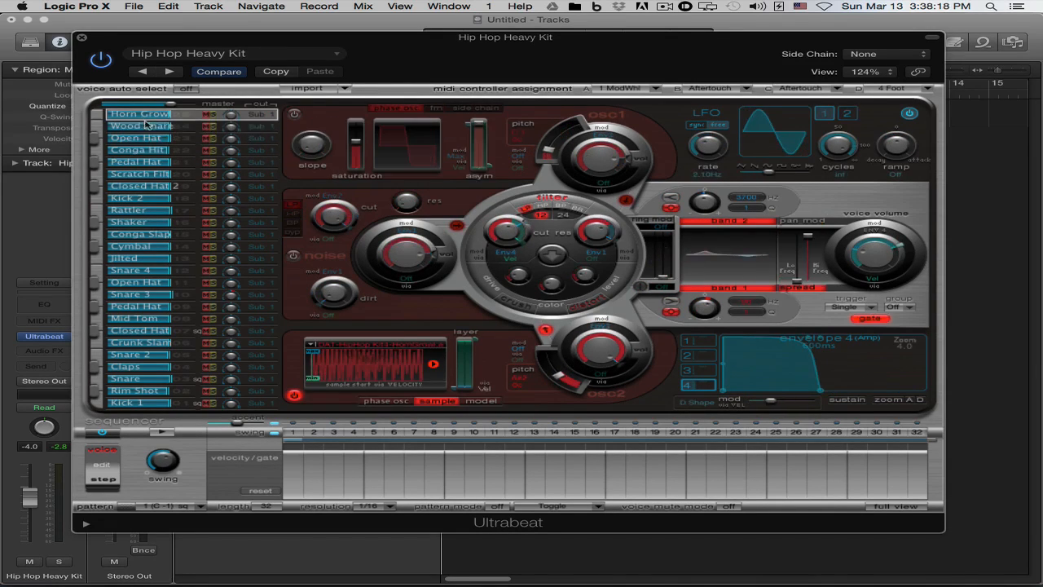
- Return to Kick 1 and audition sequencer pattern 1 (C -1), stopping playback again
left_click(167, 402)
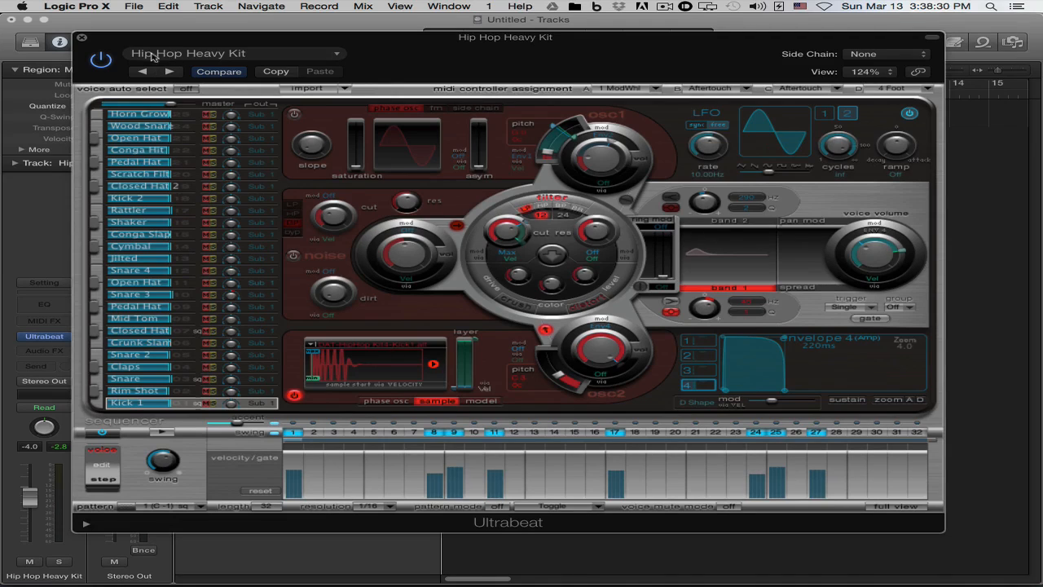
left_click(163, 432)
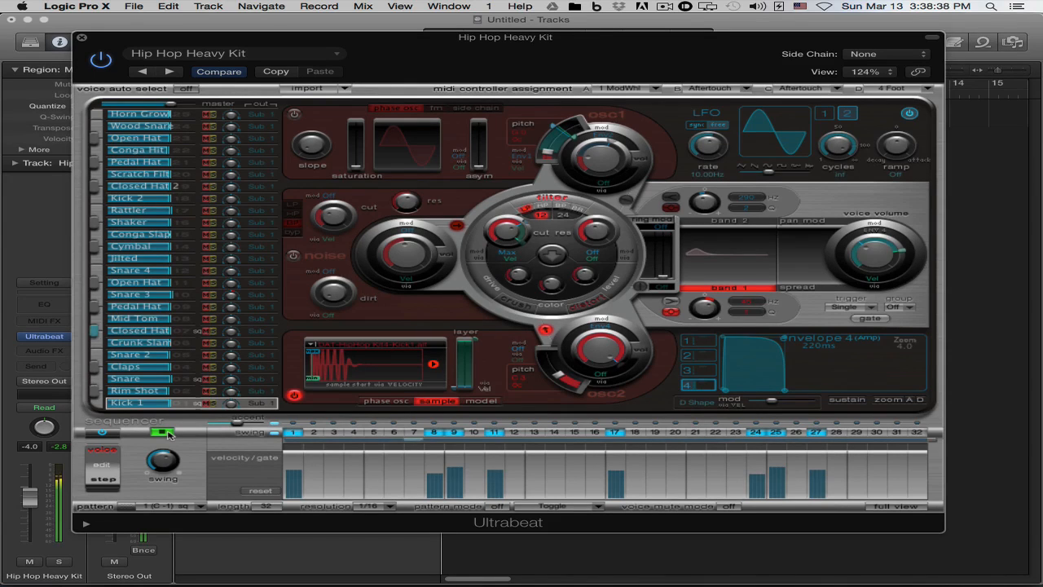
left_click(163, 432)
- Set the project tempo to 95 and audition the drum pattern at that speed
left_click_drag(511, 39, 548, 91)
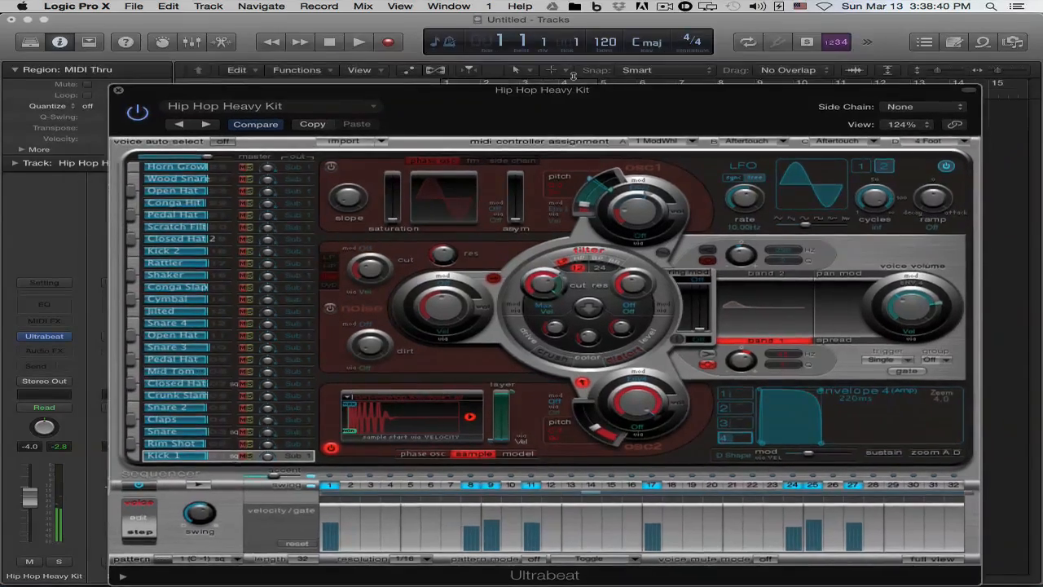
double_click(605, 46)
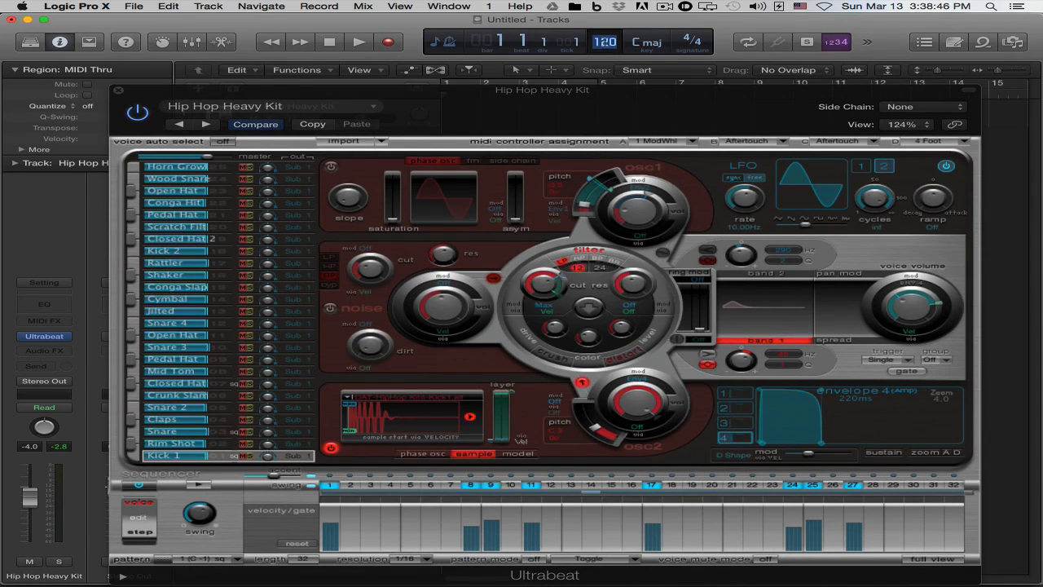
type("95")
key("Return")
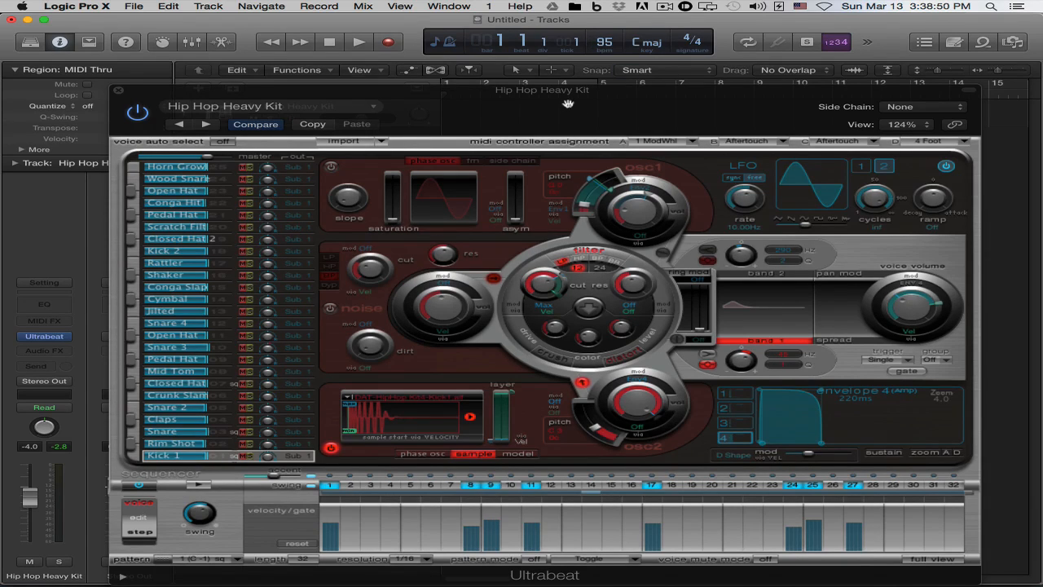
left_click_drag(568, 104, 566, 74)
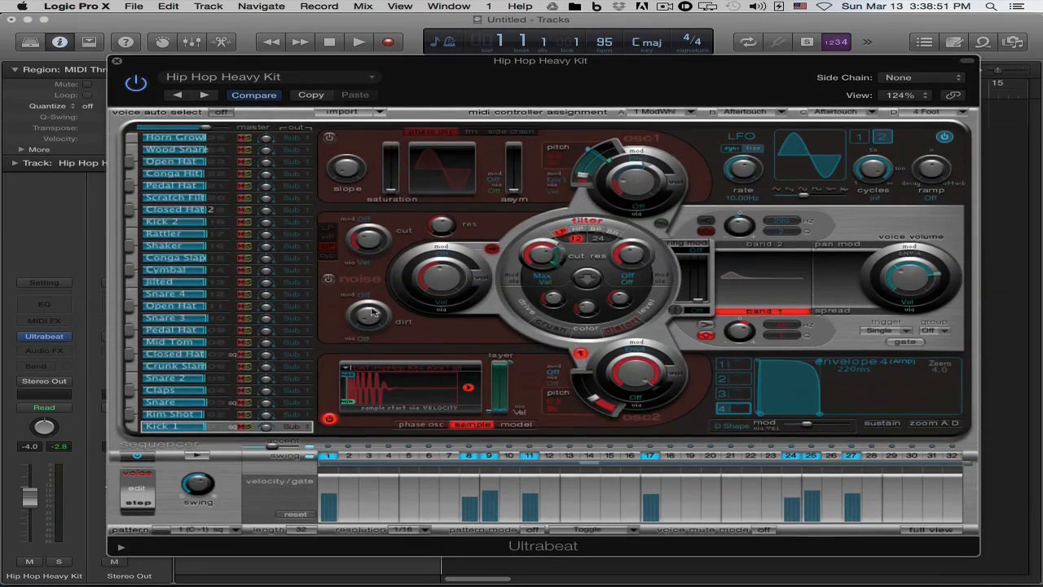
left_click(202, 458)
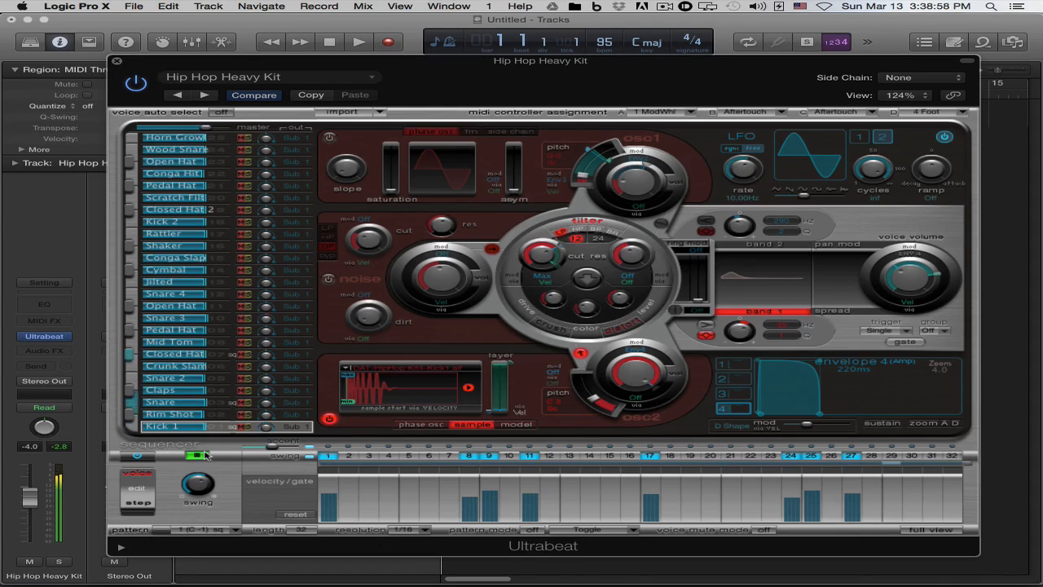
left_click(202, 456)
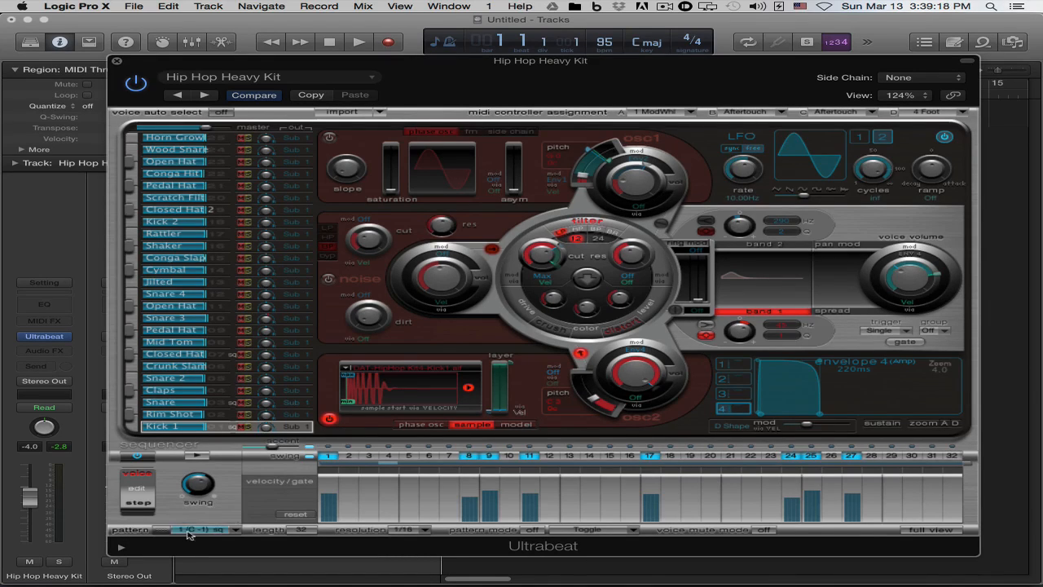
- Switch the sequencer to the empty pattern 16 (D#0)
left_click(238, 533)
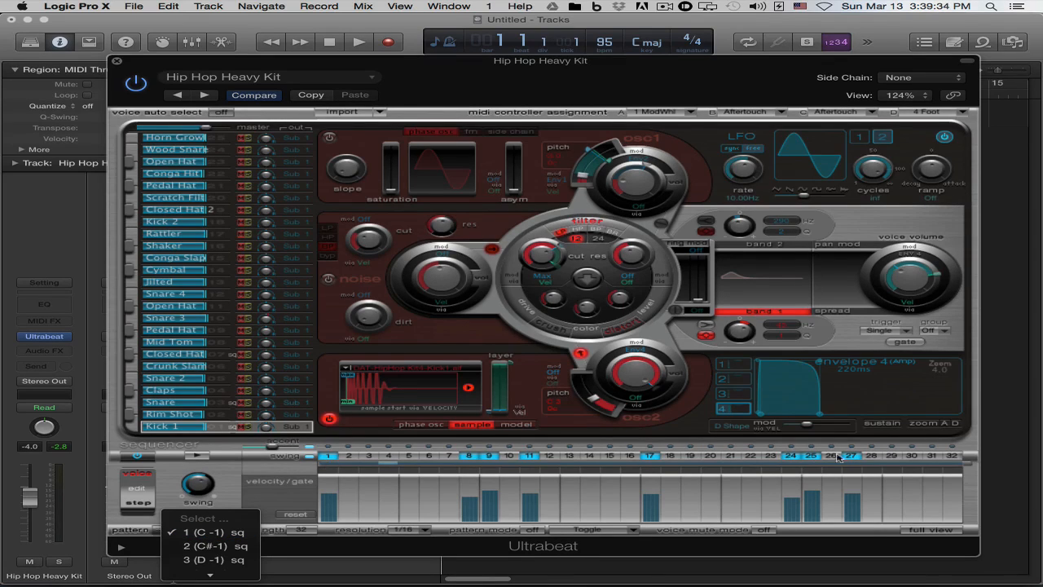
mouse_move(214, 575)
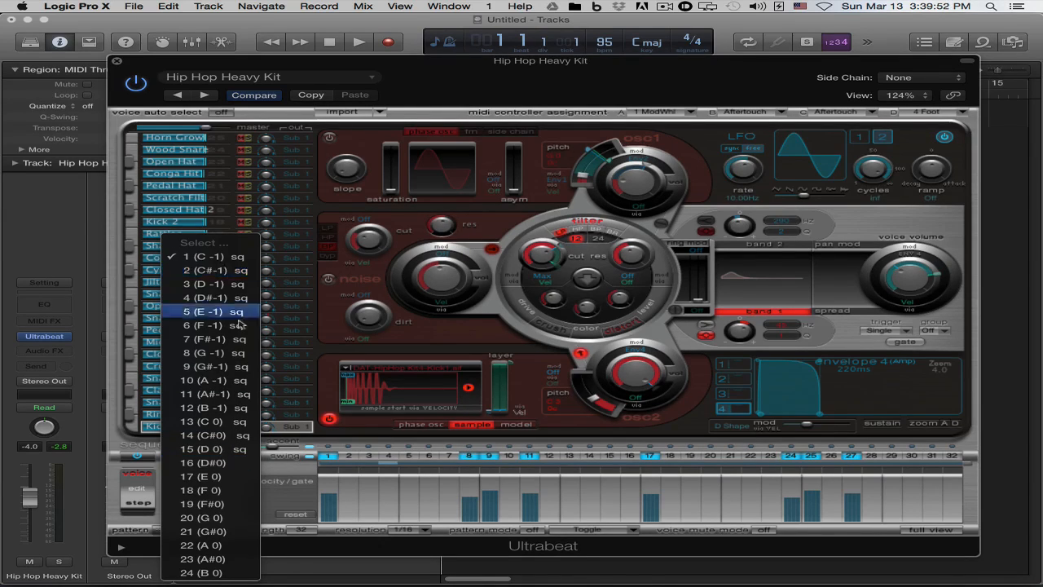
left_click(237, 464)
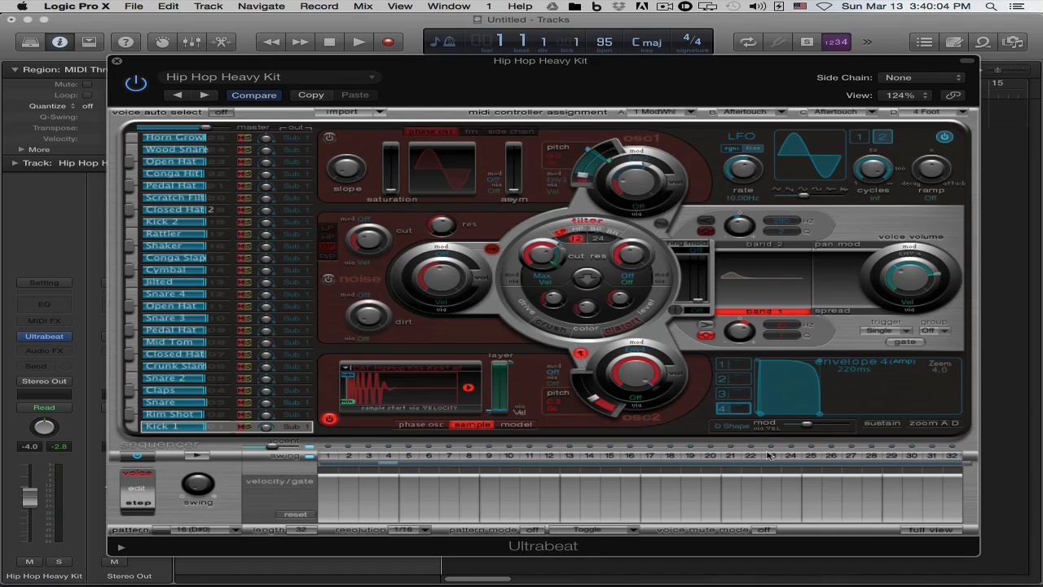
- Check the step rows of the voices from Rim Shot up to Mid Tom in pattern 16, returning to Kick 1
left_click(161, 414)
left_click(168, 402)
left_click(173, 390)
left_click(180, 379)
left_click(184, 366)
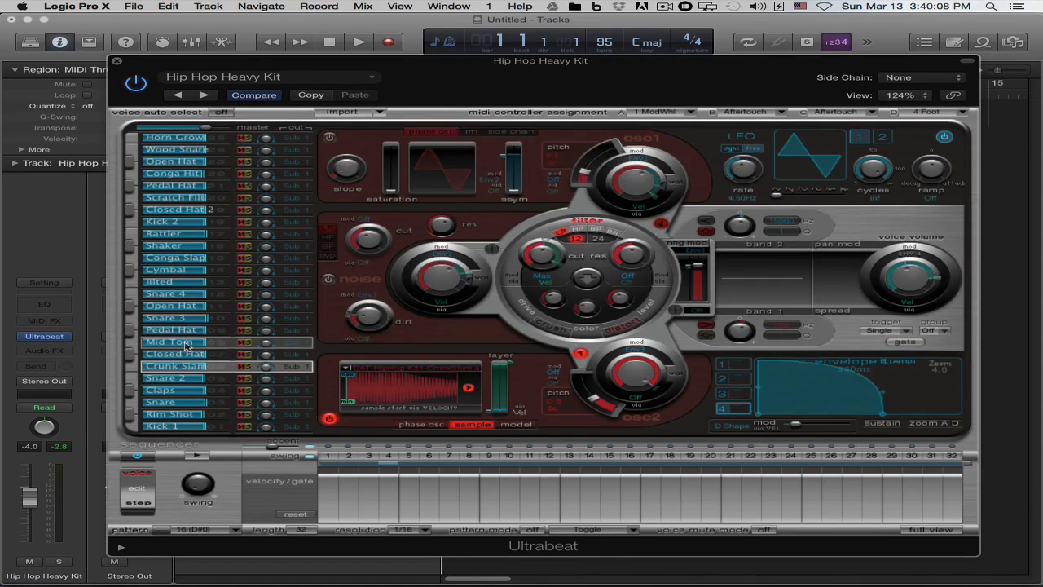
left_click(184, 344)
left_click(195, 428)
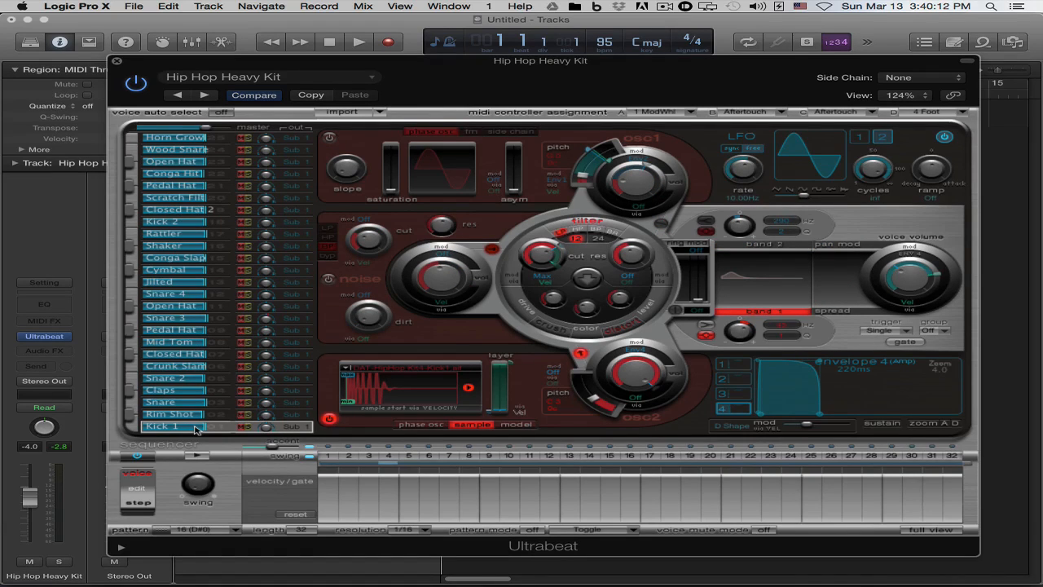
- Try Kick 1 hits on steps 1, 8, 16, 22, 27 and 31 of pattern 16 and audition them
left_click(329, 456)
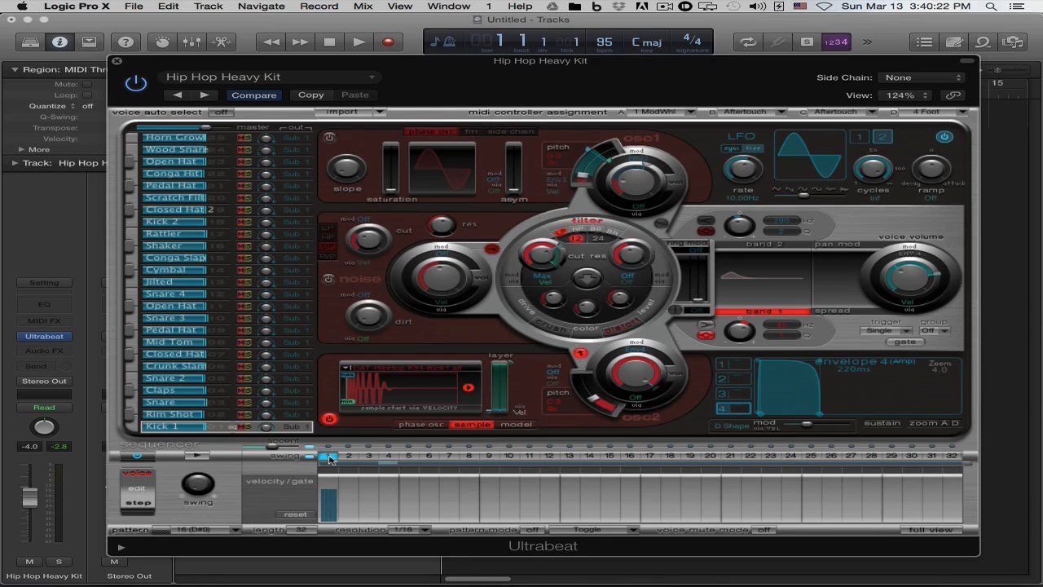
left_click(468, 457)
left_click(630, 457)
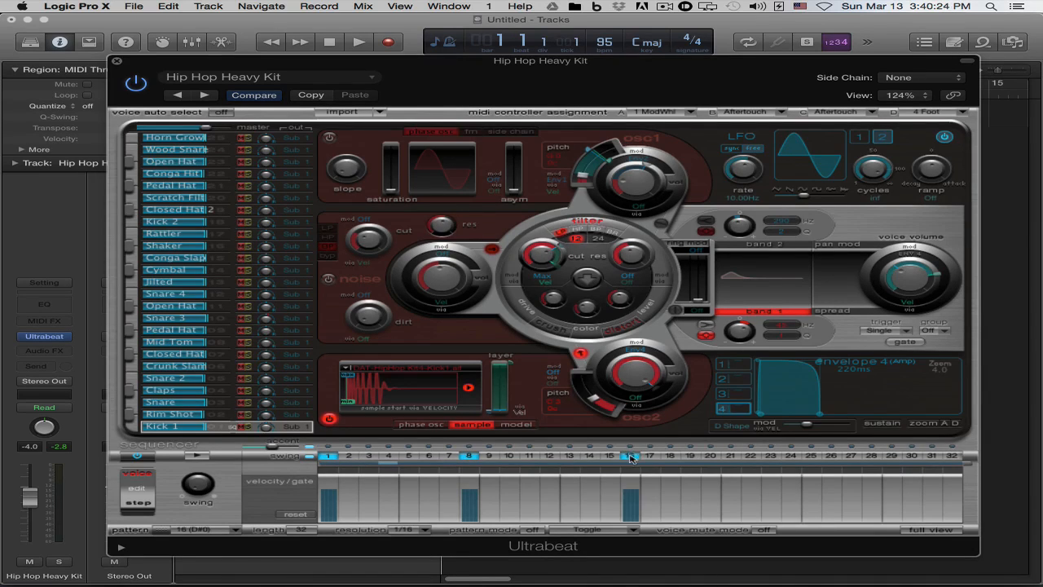
left_click(751, 456)
left_click(851, 457)
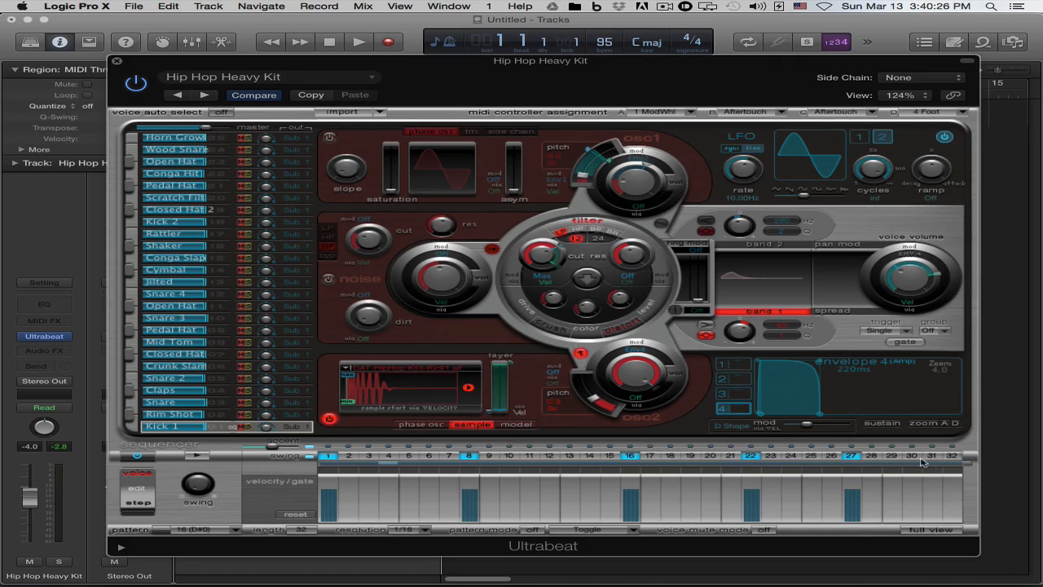
left_click(931, 456)
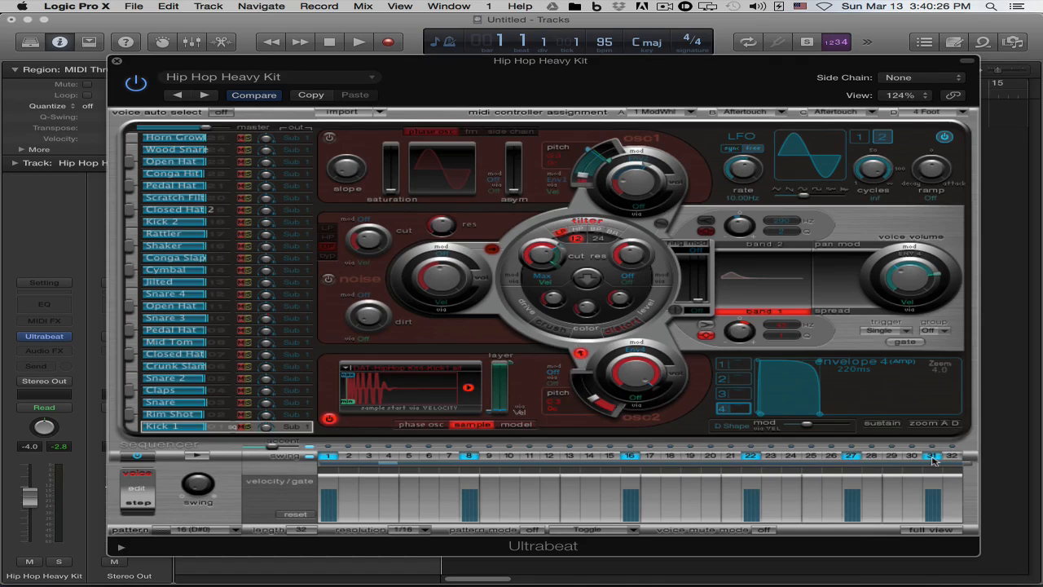
left_click(203, 459)
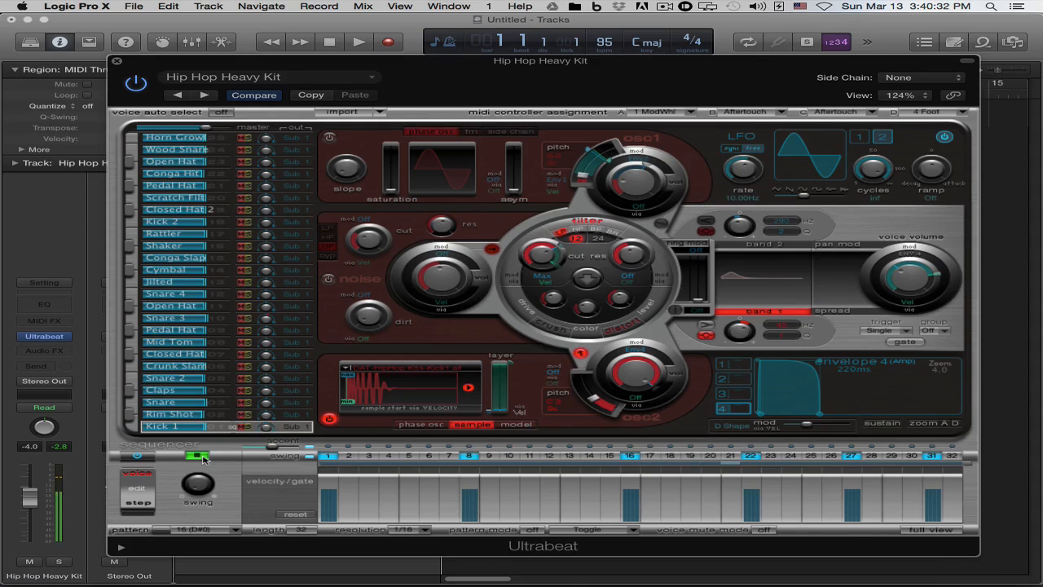
left_click(203, 459)
- Clear all the Kick 1 hits from pattern 16
left_click(328, 456)
left_click(469, 457)
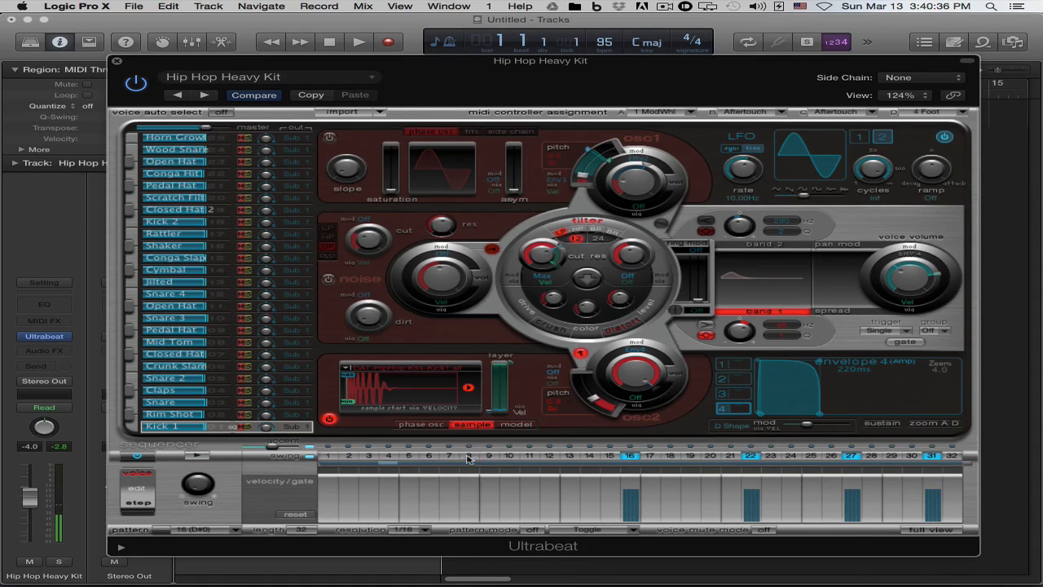
left_click(630, 457)
left_click(750, 457)
left_click(850, 456)
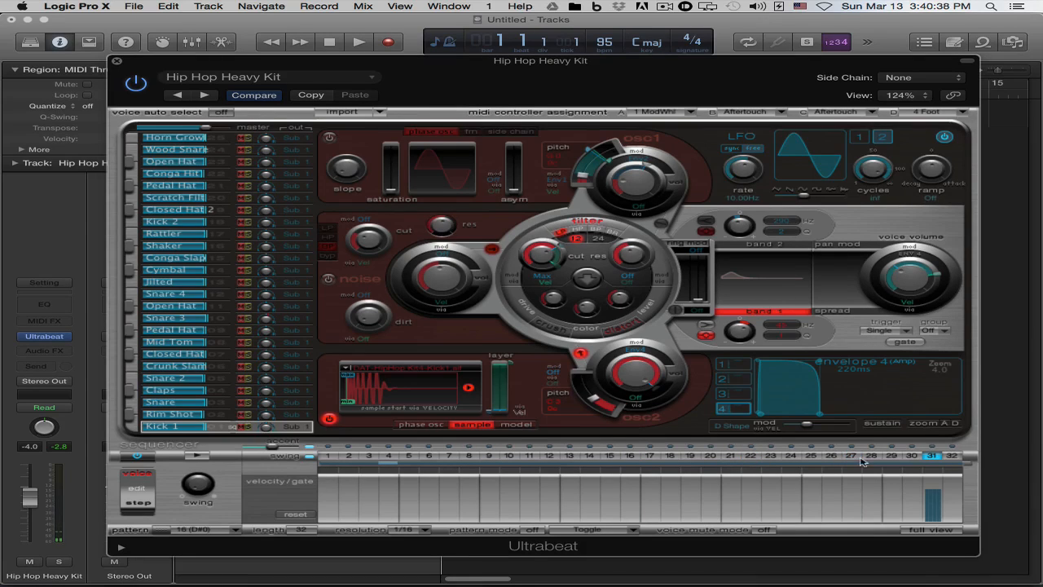
left_click(931, 456)
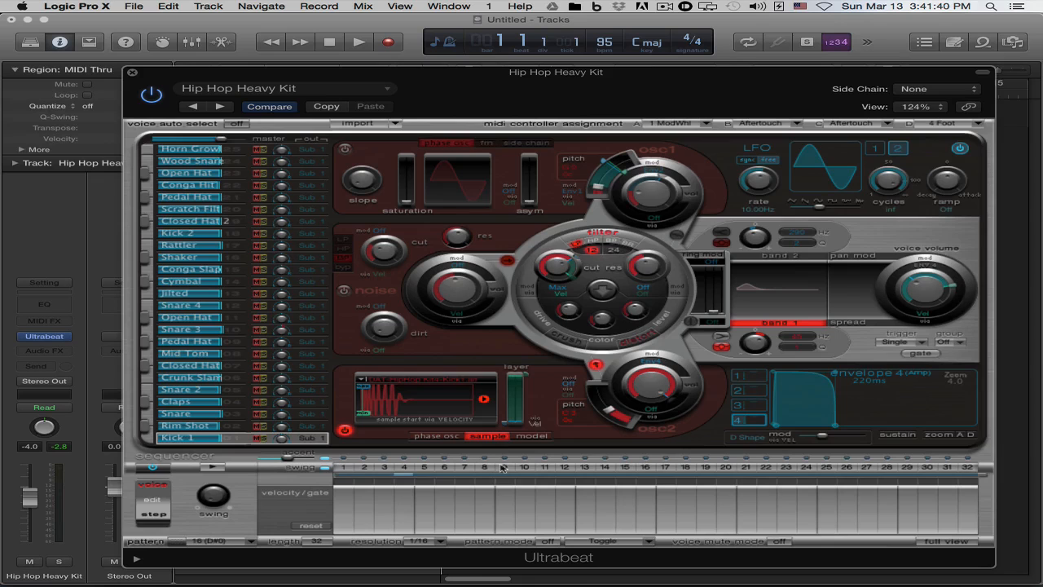
- Show the sequencer's full-view step grid and place Kick 1 on steps 1 and 9 and Snare on step 5
left_click(952, 542)
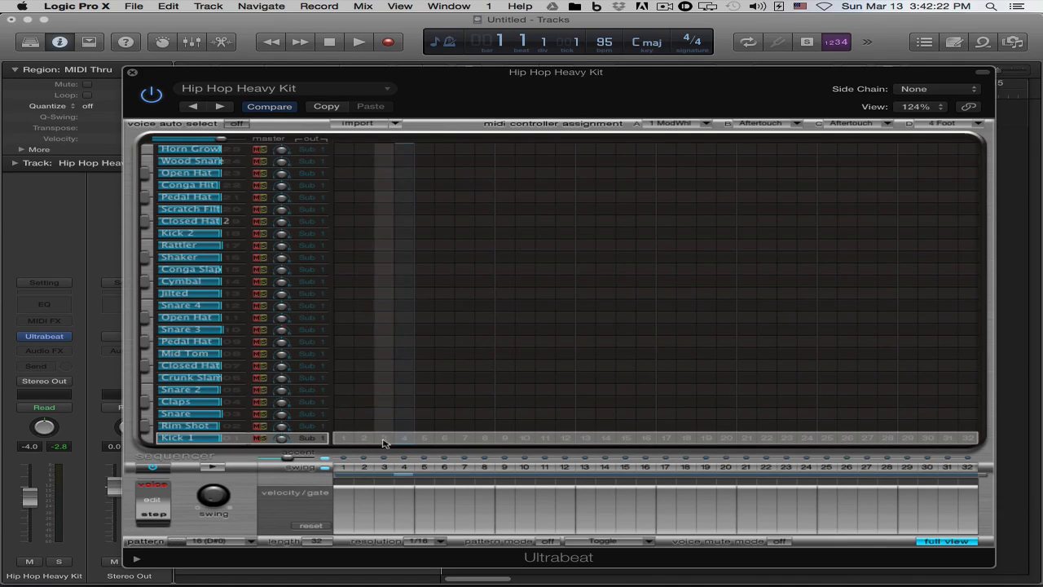
left_click(346, 440)
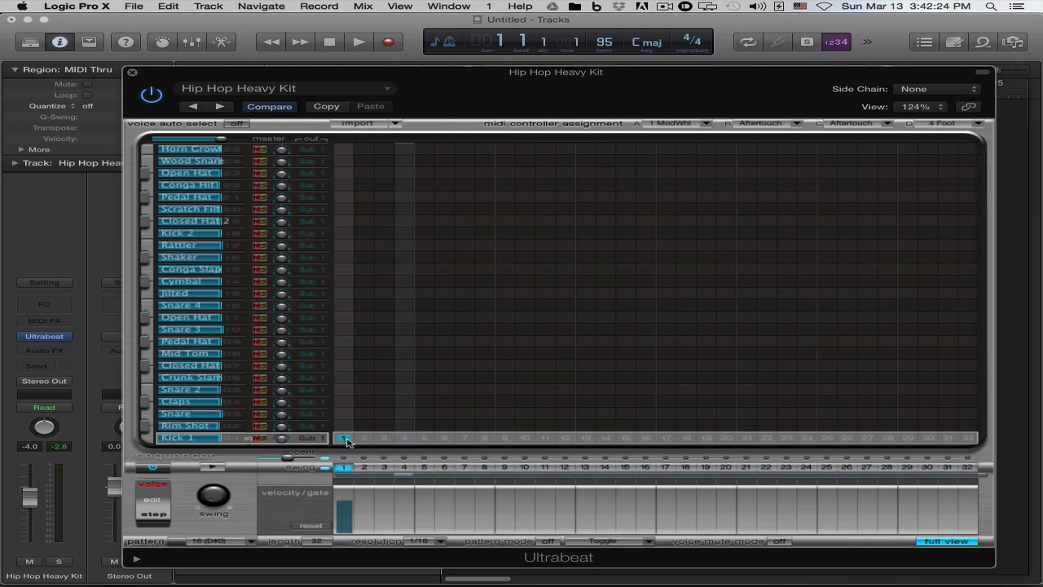
left_click(425, 414)
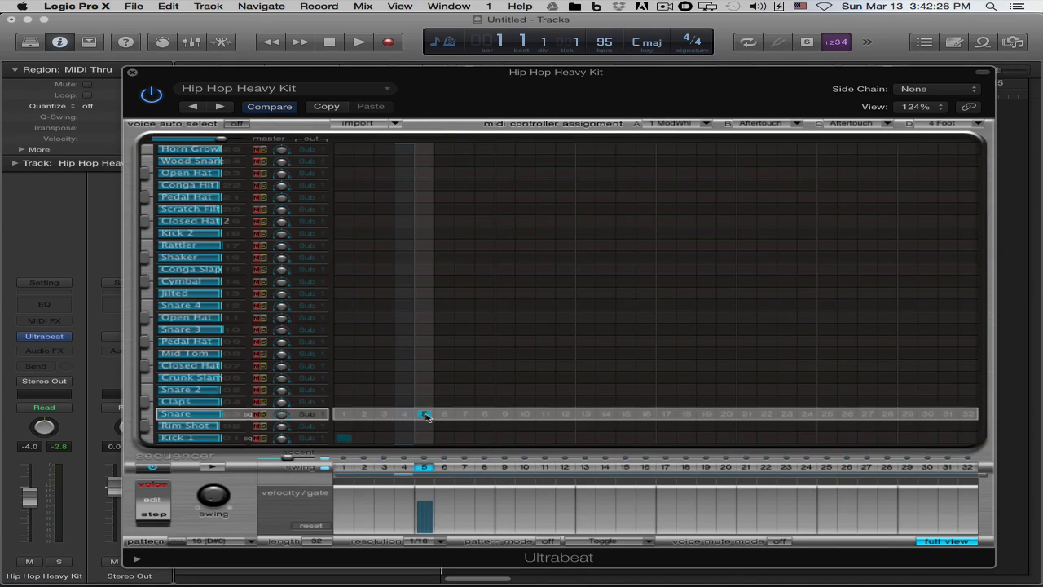
left_click(586, 438)
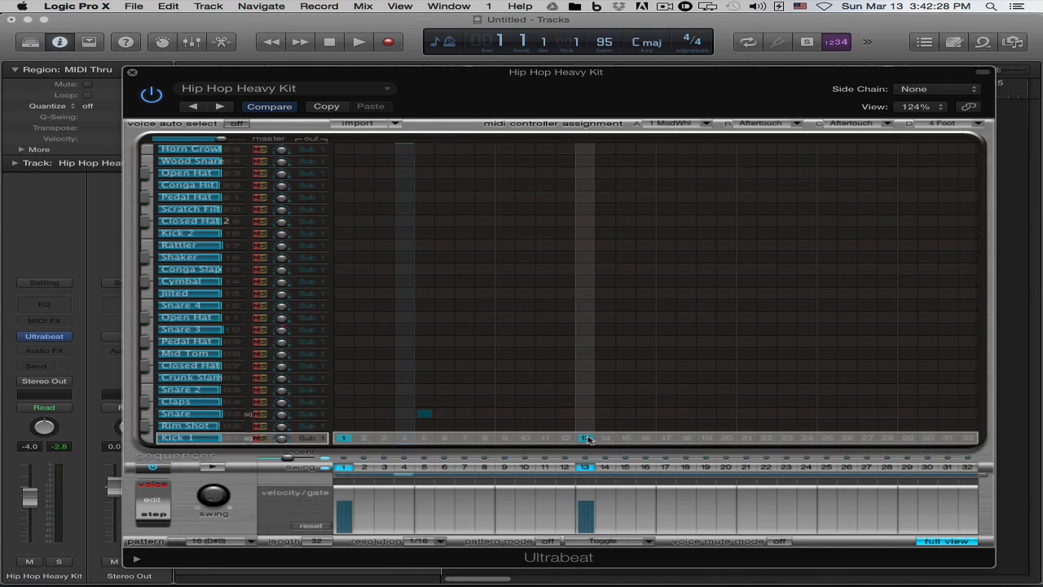
left_click(504, 439)
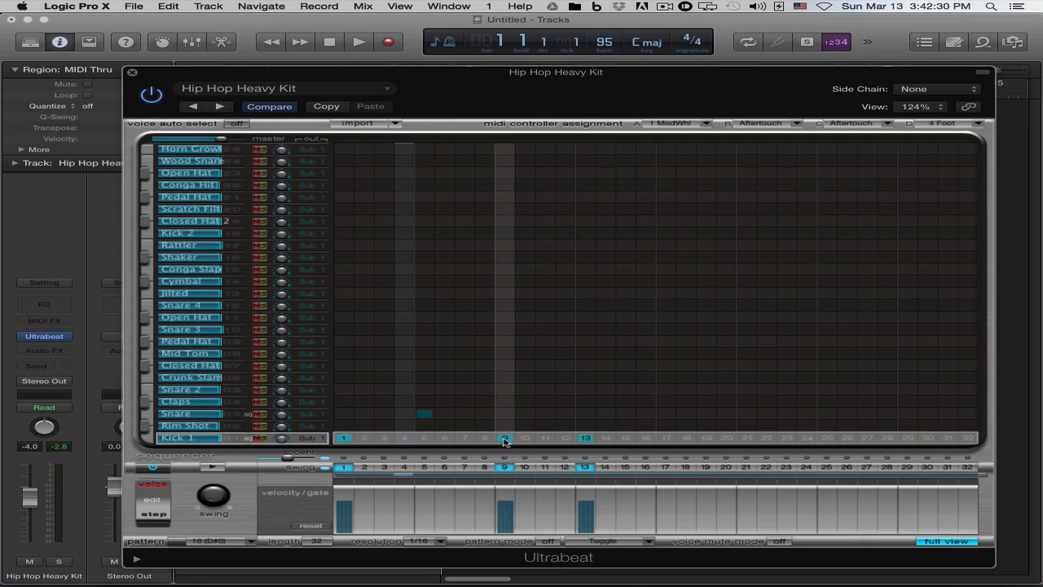
left_click(585, 439)
- Add Snare hits on steps 13, 21 and 29 and Kick 1 hits on steps 17 and 25, and audition the beat
left_click(585, 414)
left_click(665, 439)
left_click(751, 415)
left_click(828, 439)
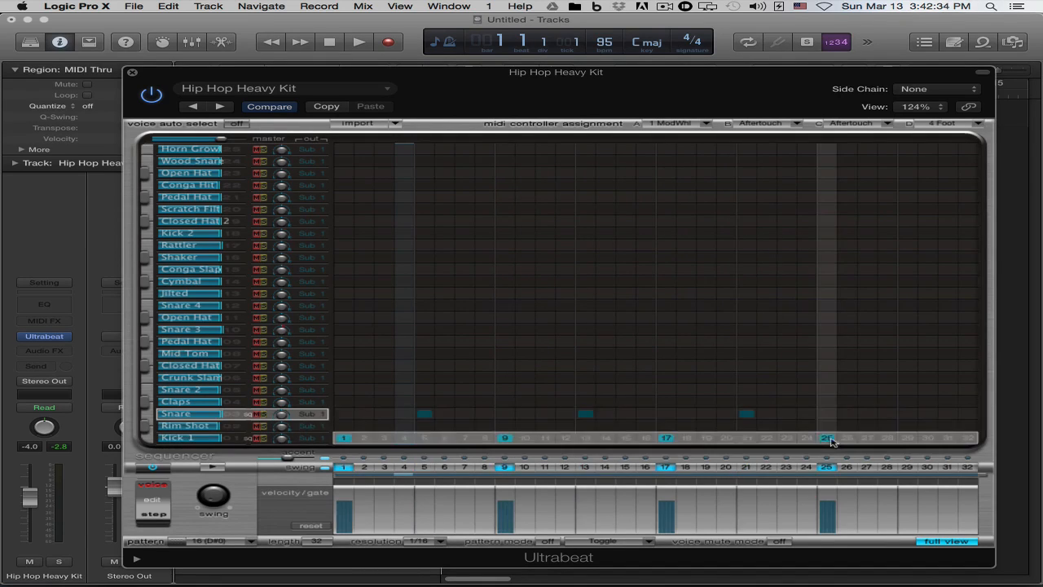
left_click(906, 414)
left_click(211, 467)
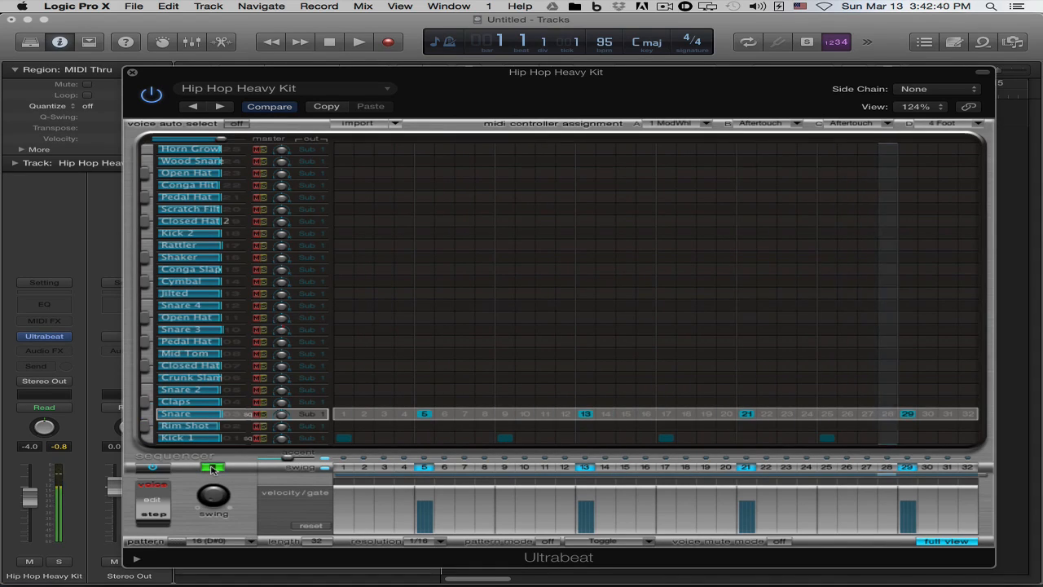
left_click(211, 467)
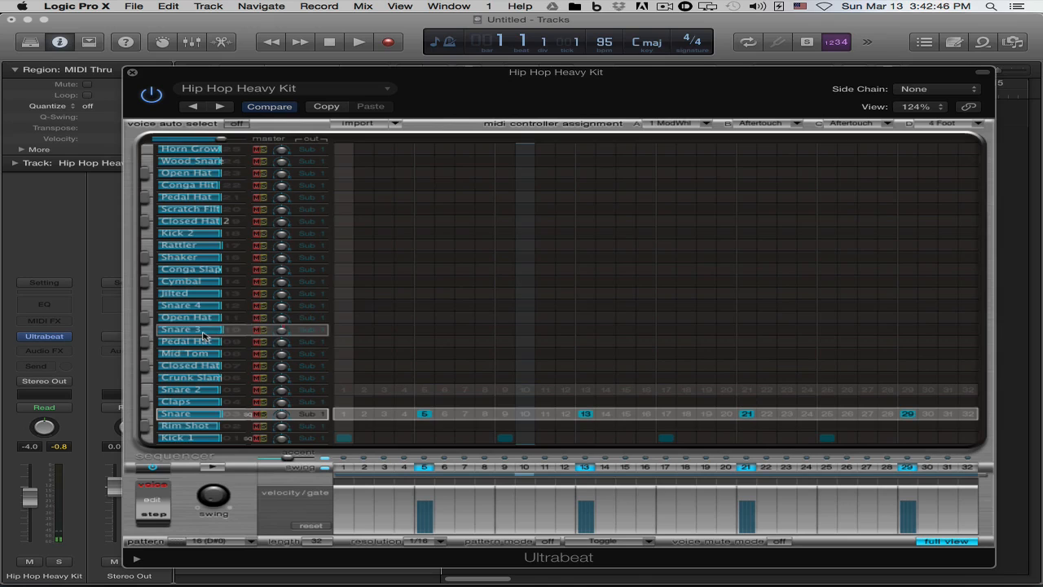
- Place Closed Hat hits on every odd step from 1 to 31 and audition the pattern
left_click(343, 366)
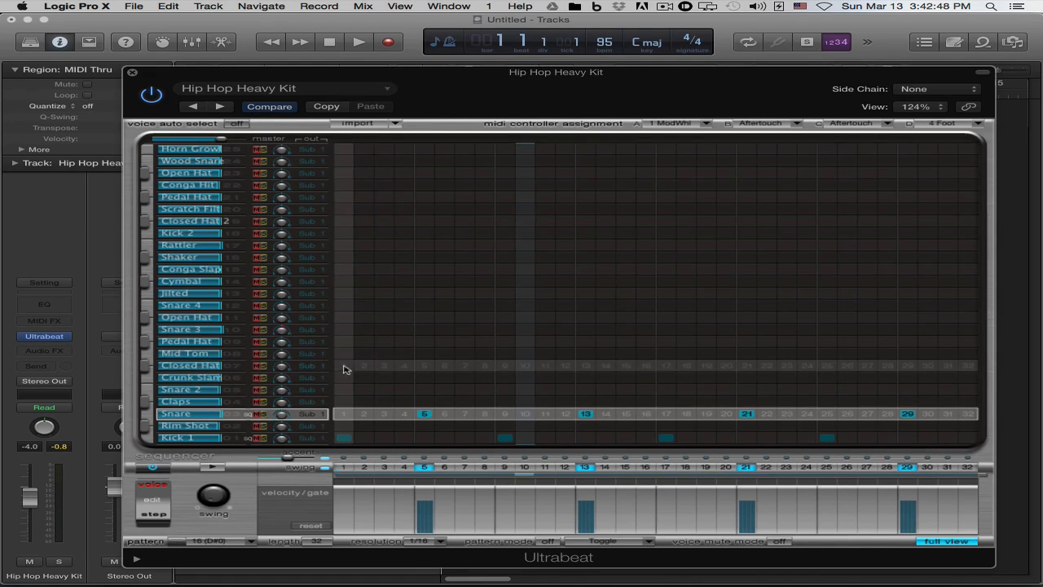
left_click(384, 366)
left_click(423, 366)
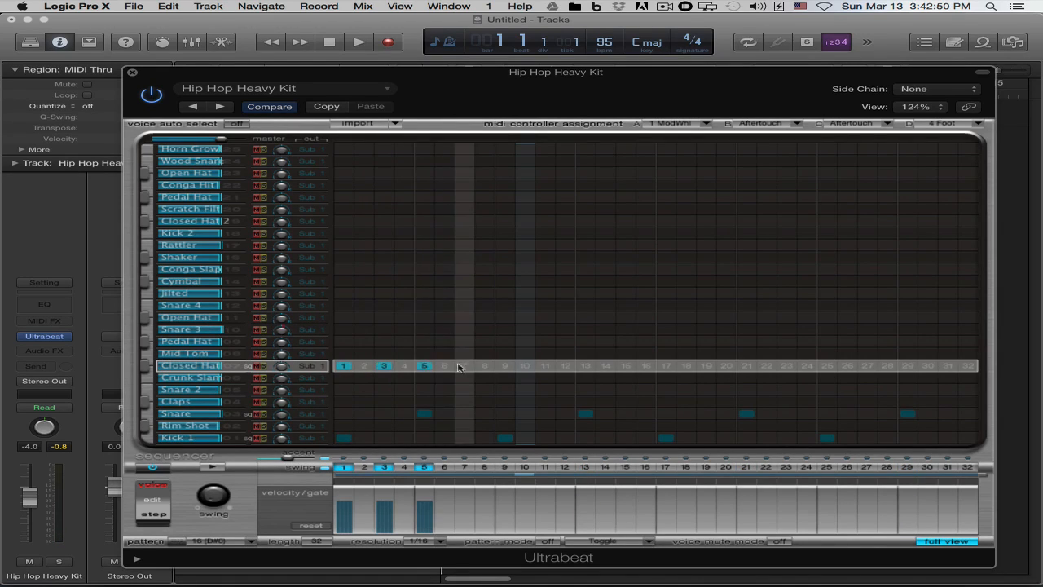
left_click(464, 366)
left_click(504, 366)
left_click(546, 365)
left_click(585, 366)
left_click(625, 366)
left_click(666, 366)
left_click(706, 366)
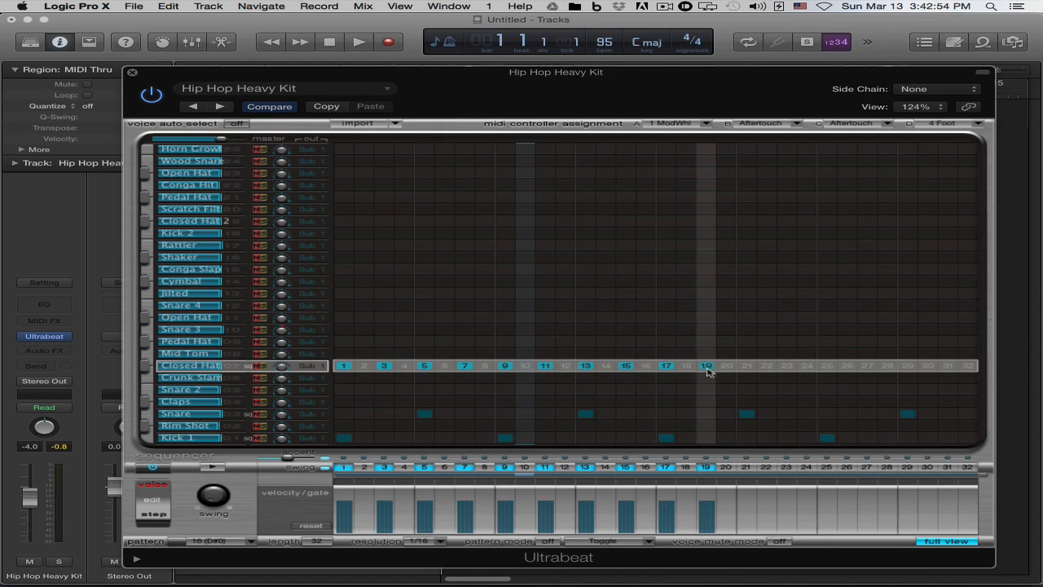
left_click(746, 366)
left_click(786, 366)
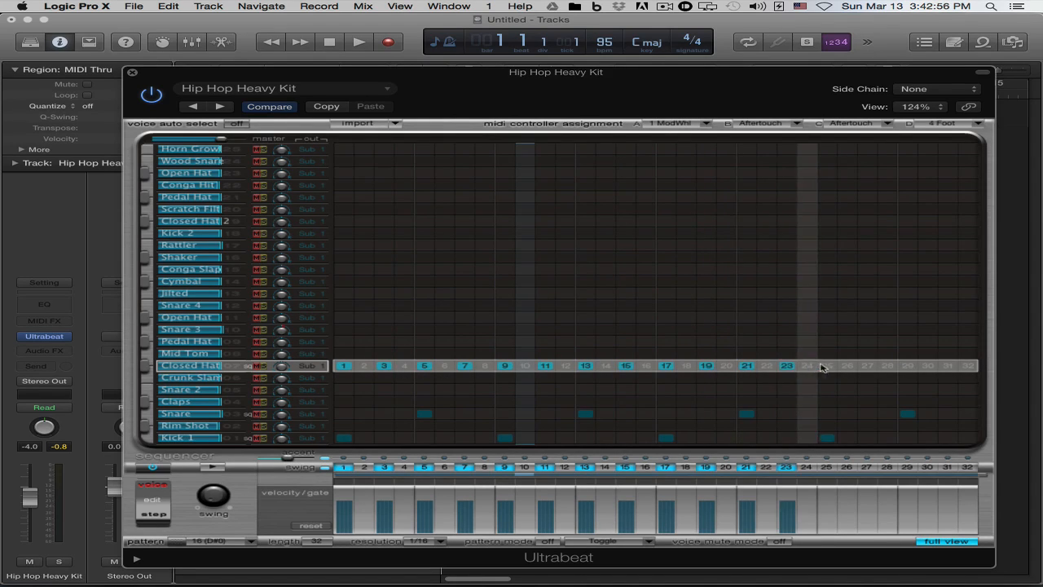
left_click(827, 366)
left_click(867, 366)
left_click(908, 366)
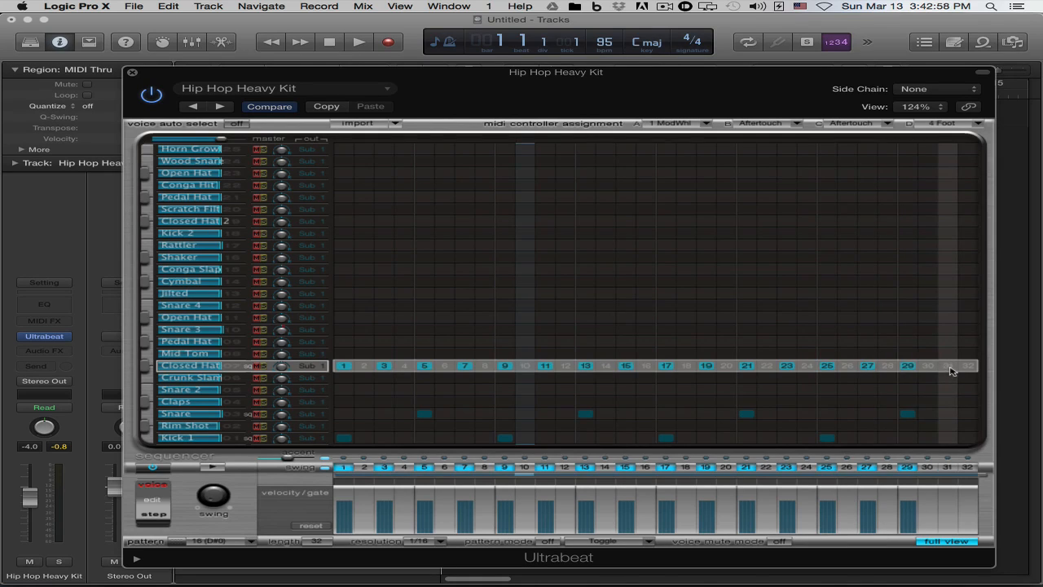
left_click(948, 366)
left_click(213, 466)
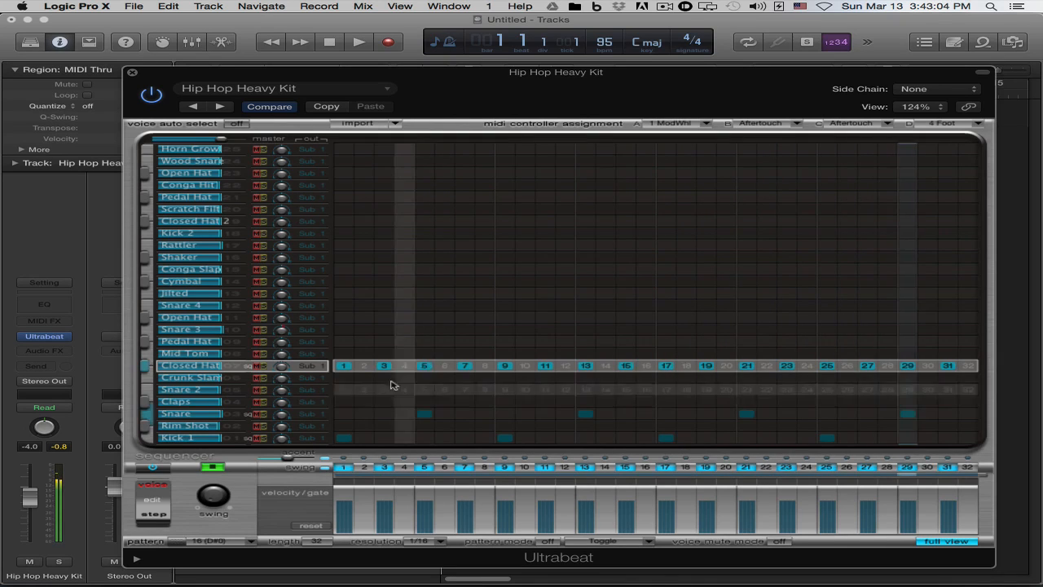
- Try Snare 3 hits on steps 2, 22, 31 and 32 and a Snare 4 hit on step 2 during playback
left_click(363, 329)
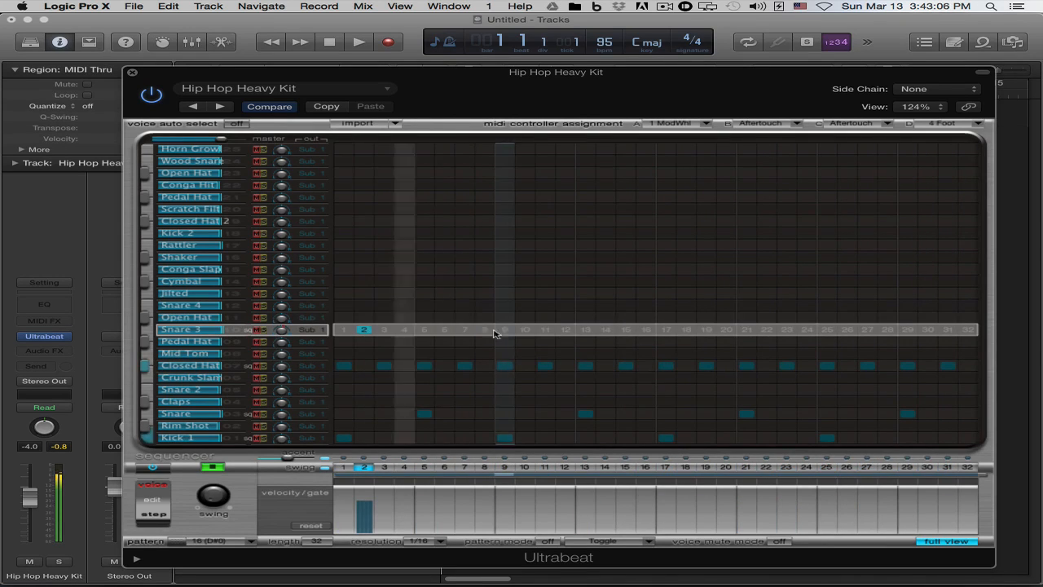
left_click(766, 330)
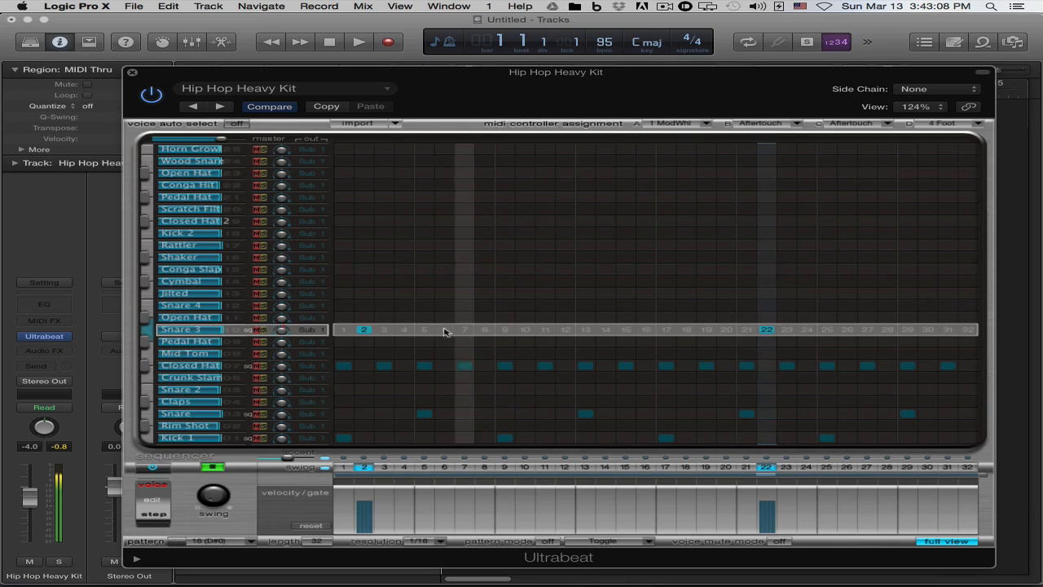
left_click(947, 329)
left_click(968, 329)
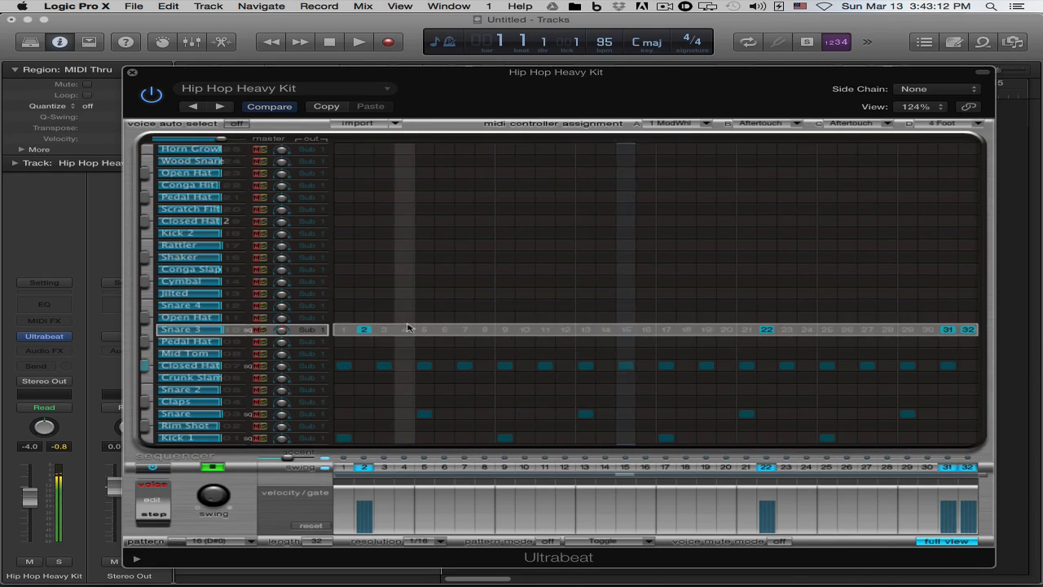
left_click(368, 306)
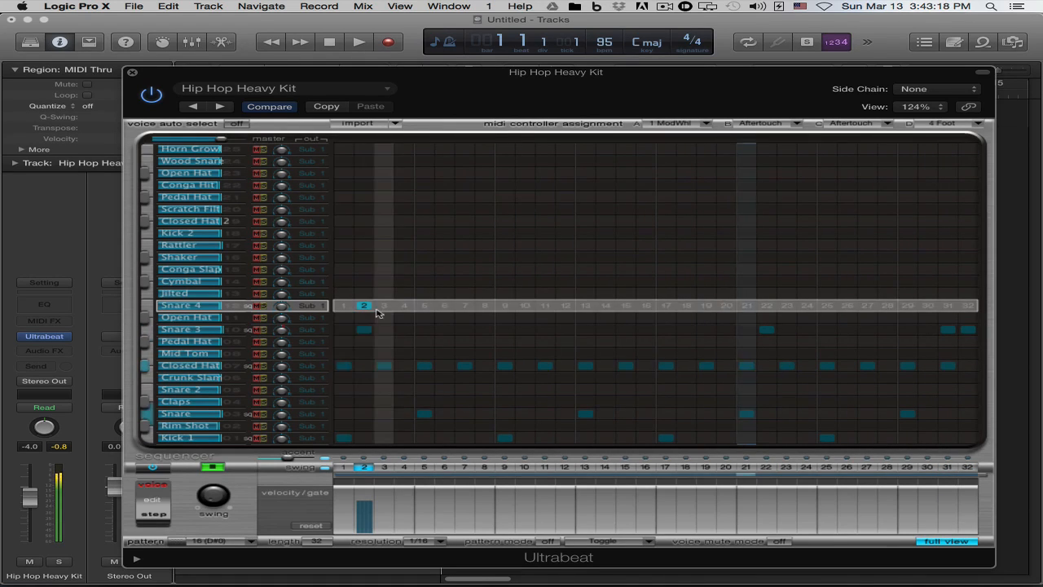
left_click(212, 467)
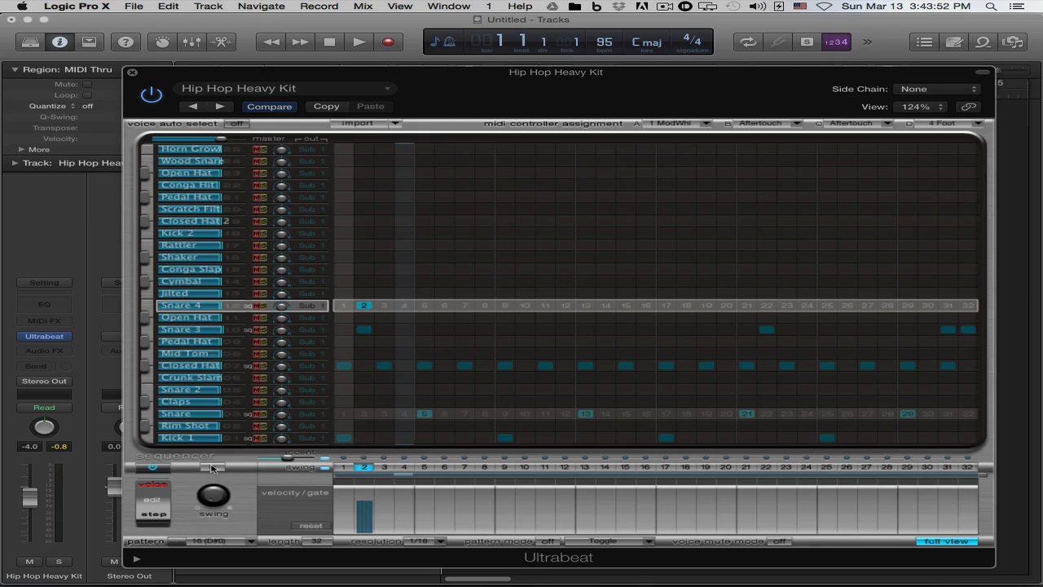
left_click(212, 467)
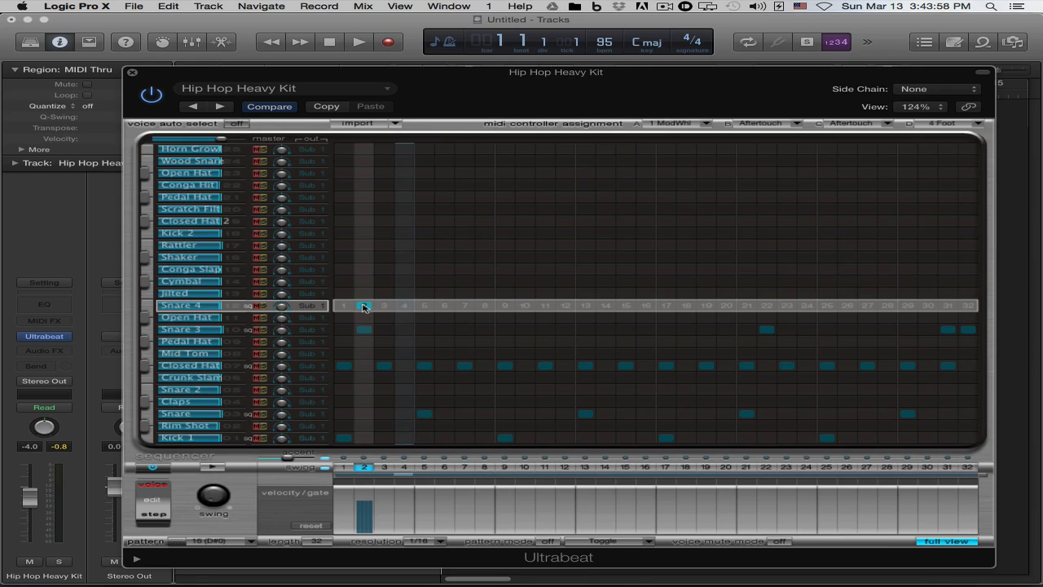
- Remove the Snare 4 hit on step 2, and try filling the Snare 4 row in one sweep before clearing it again
left_click(363, 306)
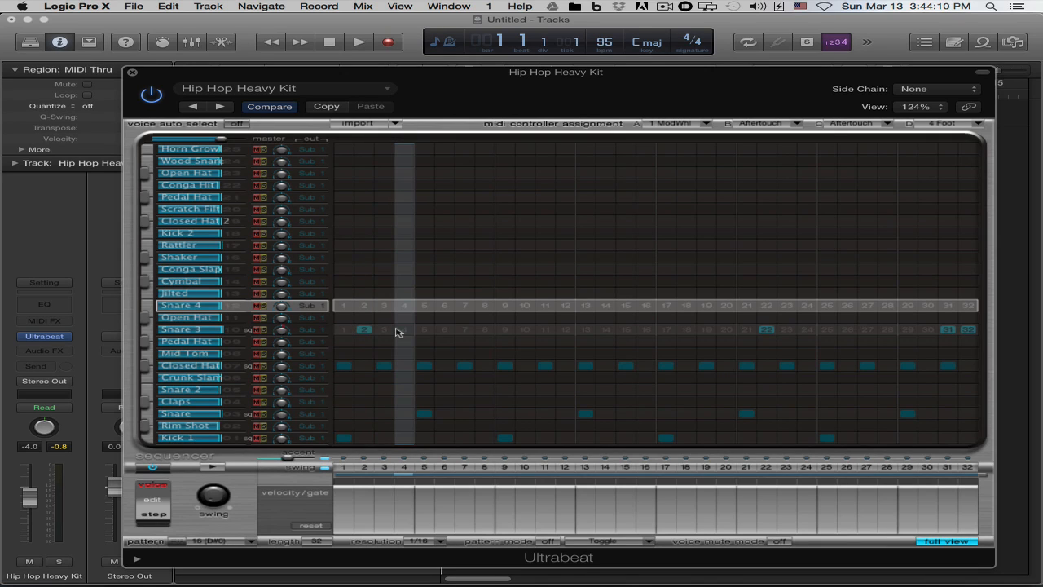
left_click(425, 306)
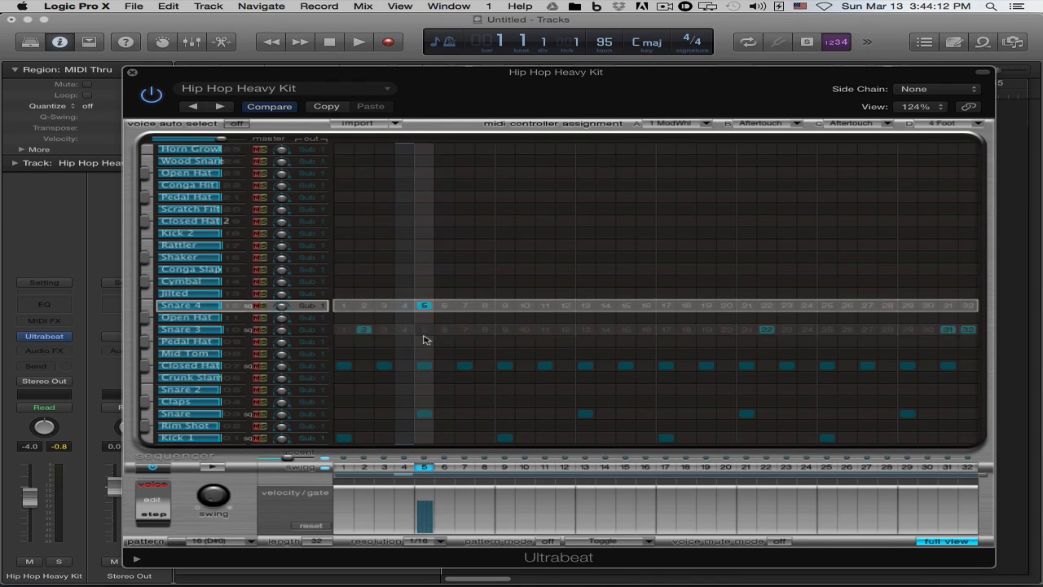
left_click_drag(344, 305, 967, 306)
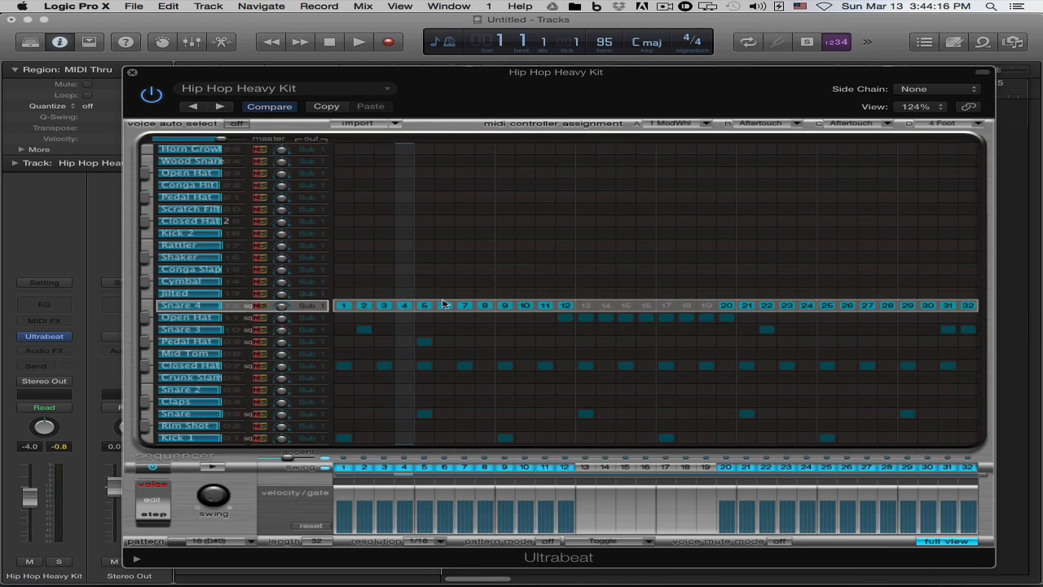
mouse_move(968, 305)
left_mouse_down()
mouse_move(726, 306)
mouse_move(673, 319)
mouse_move(570, 319)
mouse_move(566, 306)
mouse_move(345, 312)
left_mouse_up()
- Clear the remaining Snare 3 hits and the stray Pedal Hat hit on step 5
left_click(380, 330)
left_click(364, 329)
left_click(384, 329)
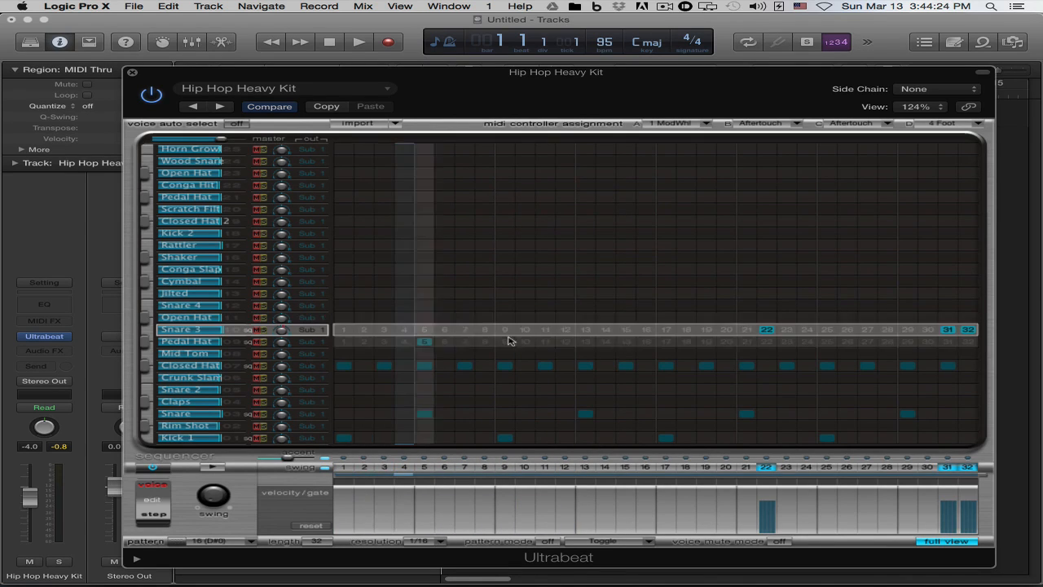
left_click(766, 329)
left_click(968, 330)
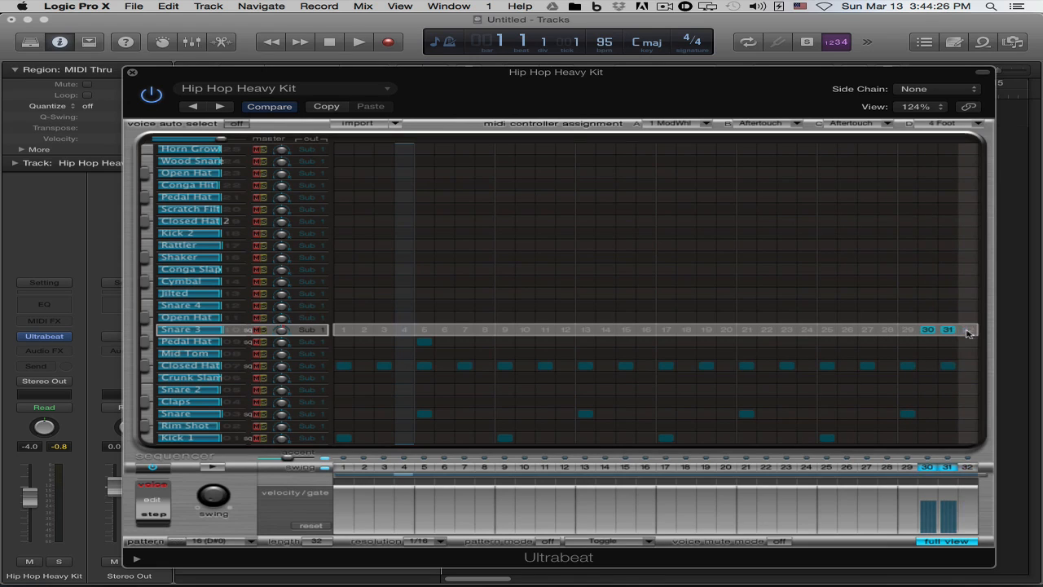
left_click(947, 330)
left_click(423, 342)
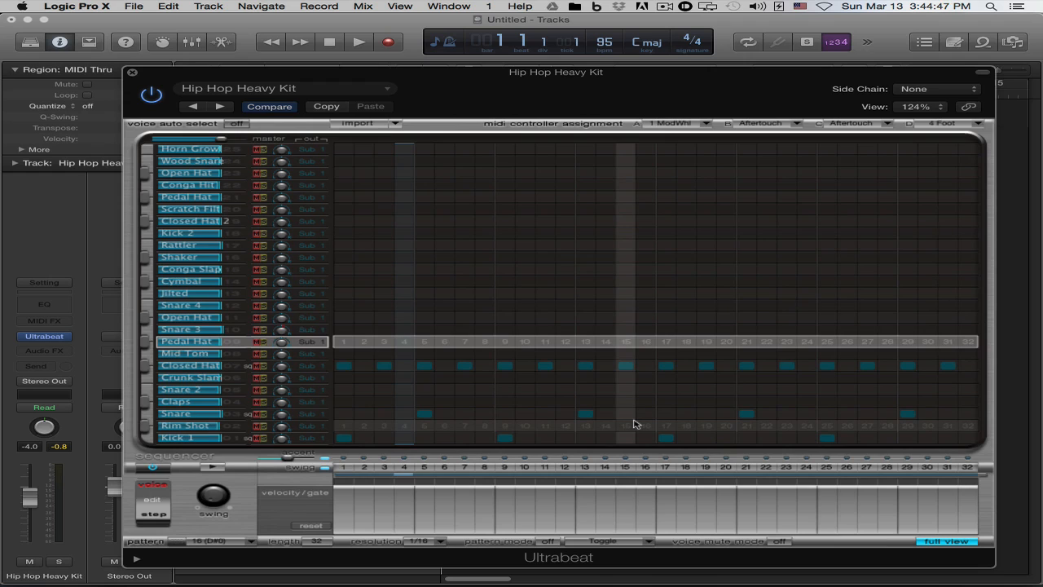
- Clear all the Kick 1 and Snare hits and select the Closed Hat voice
left_click(208, 370)
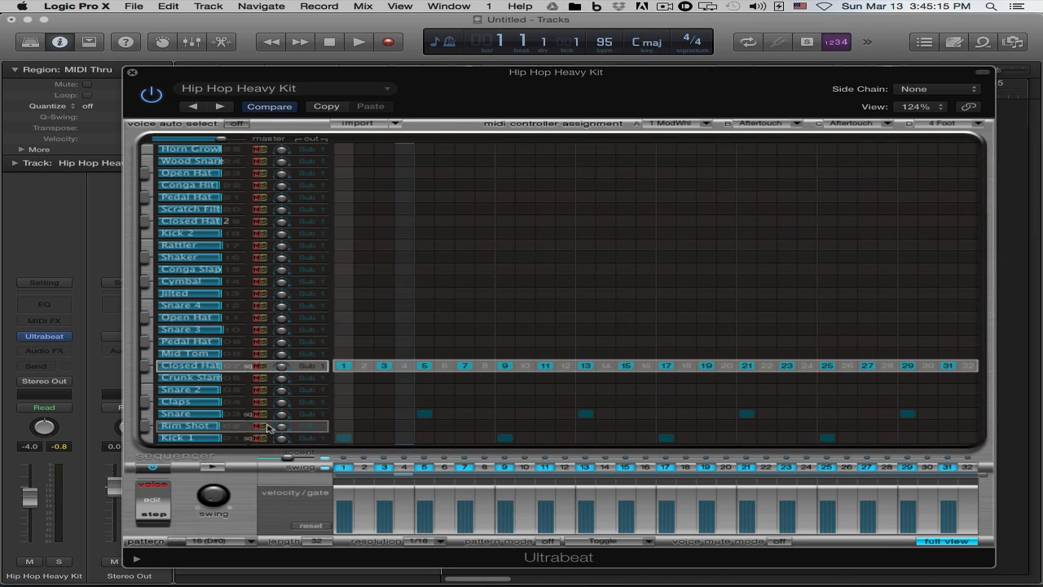
left_click_drag(345, 440, 830, 441)
left_click_drag(908, 414, 430, 416)
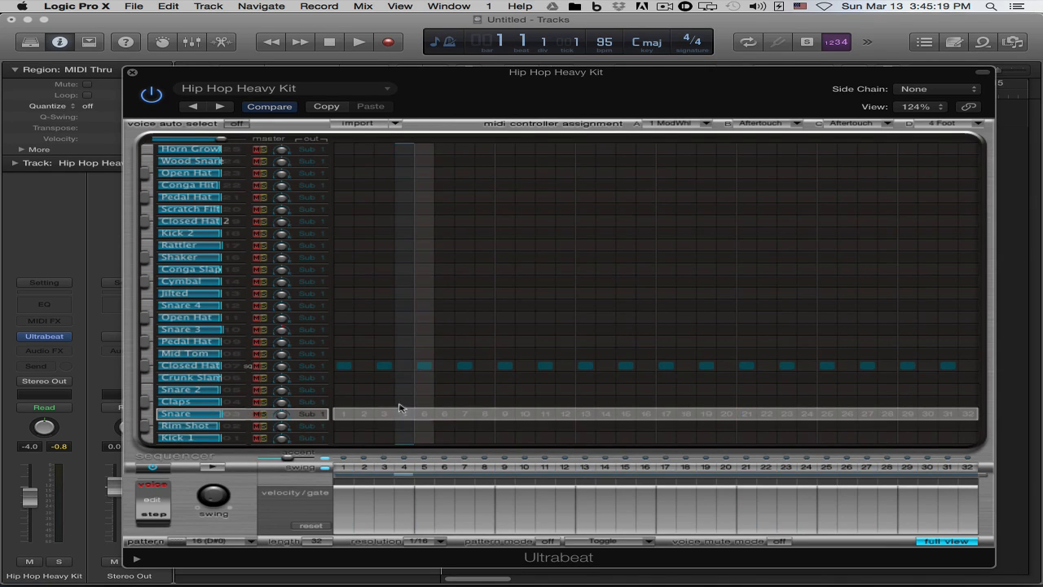
left_click(215, 371)
left_click(215, 369)
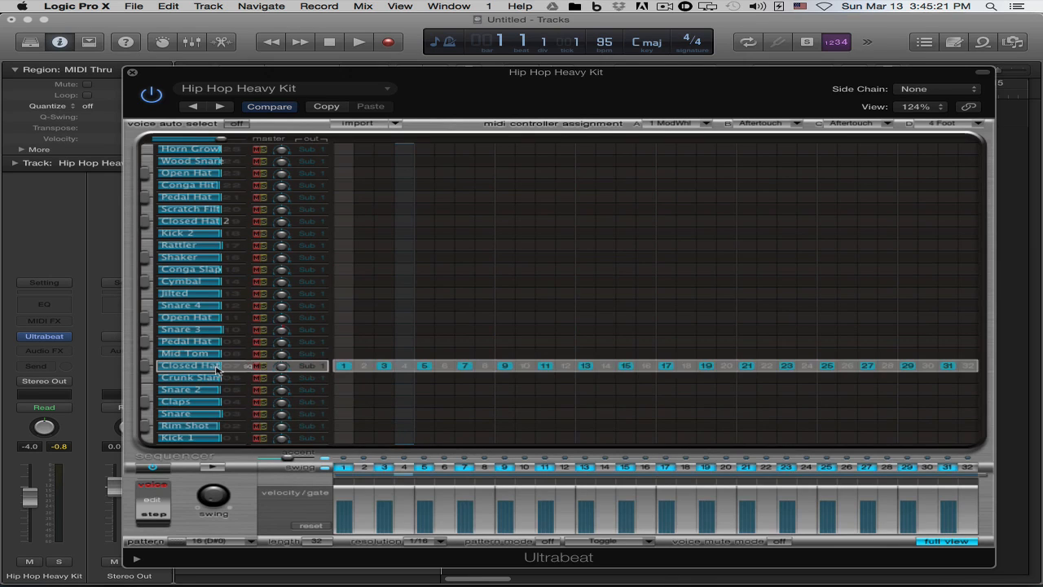
- Play the Closed Hat pattern and raise its swing to 85%
left_click(212, 466)
left_click_drag(216, 502, 282, 371)
left_click_drag(273, 457, 238, 447)
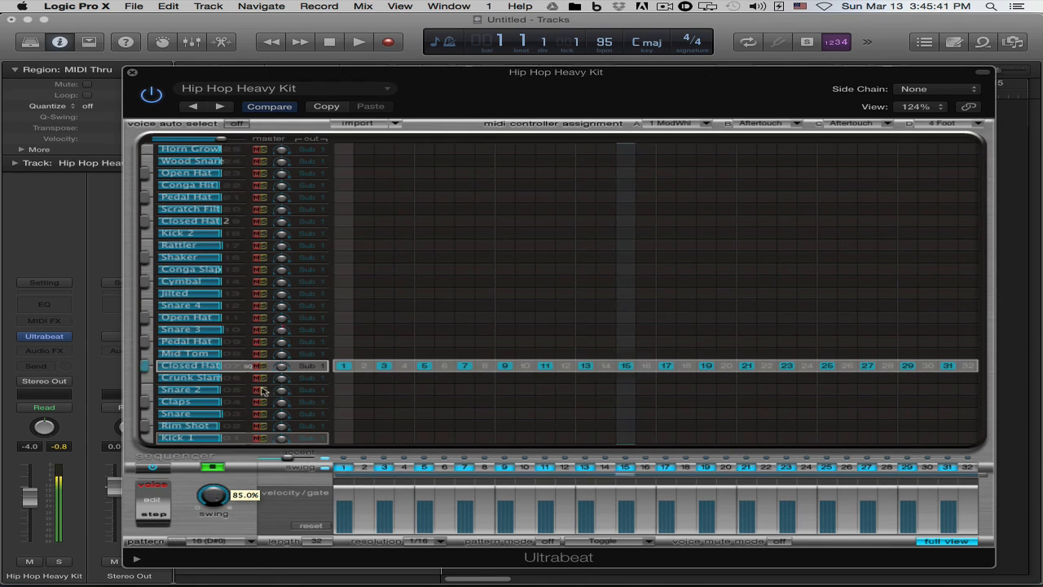
- Add Closed Hat hits on steps 2, 4, 6 and 8 while the pattern plays
left_click(362, 366)
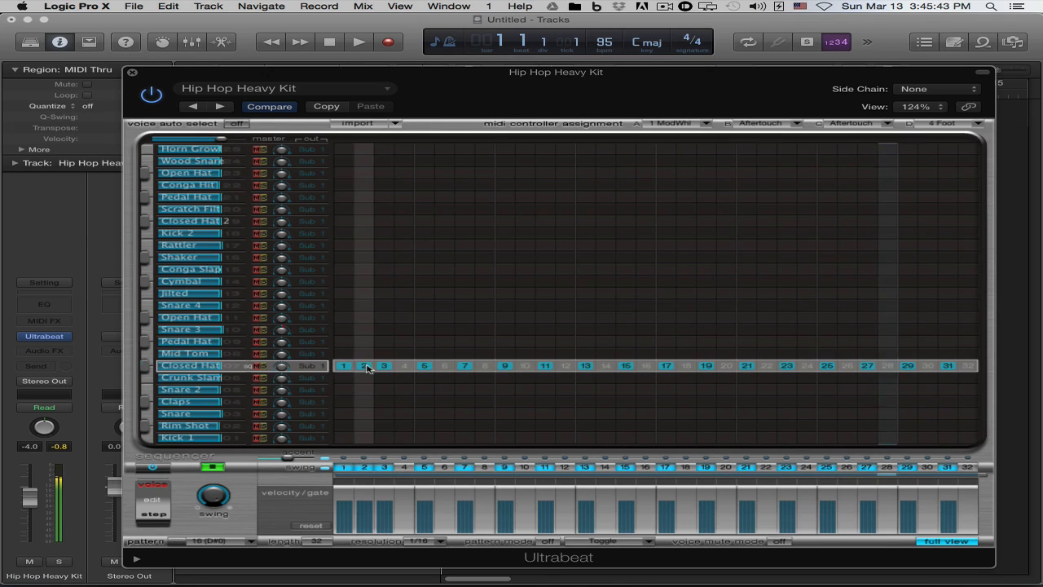
left_click(402, 366)
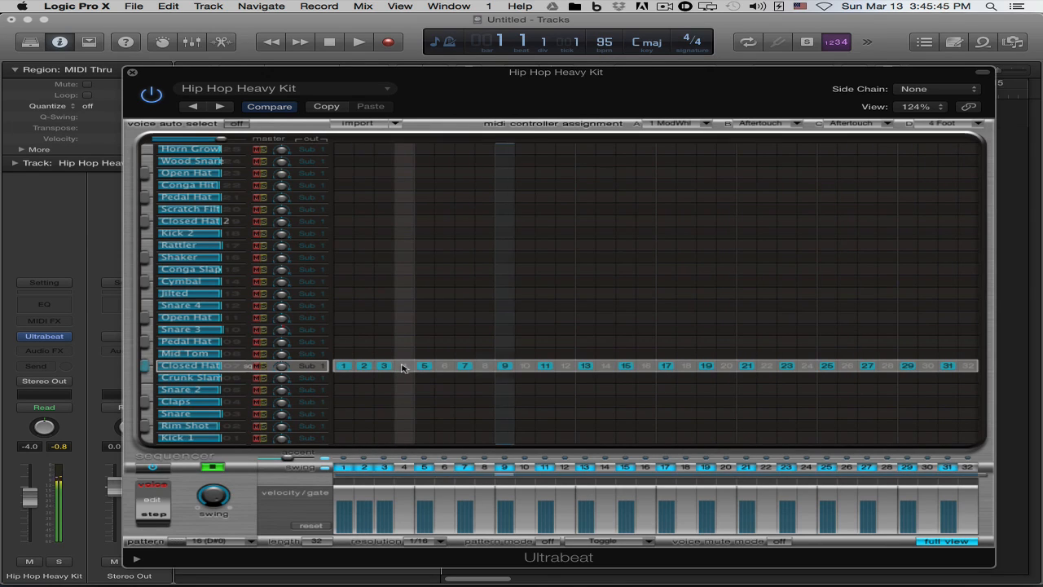
left_click(444, 366)
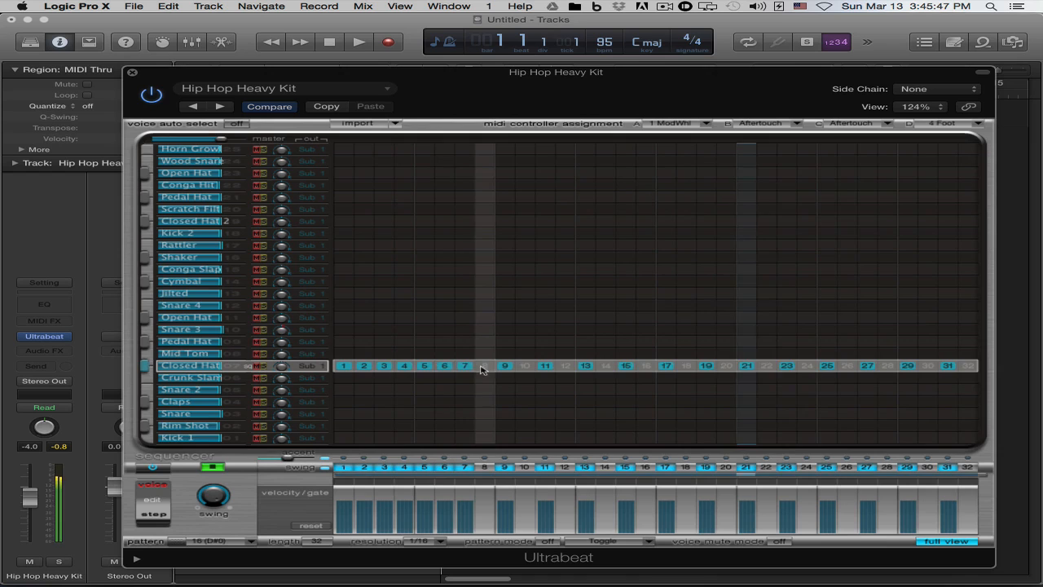
left_click(484, 366)
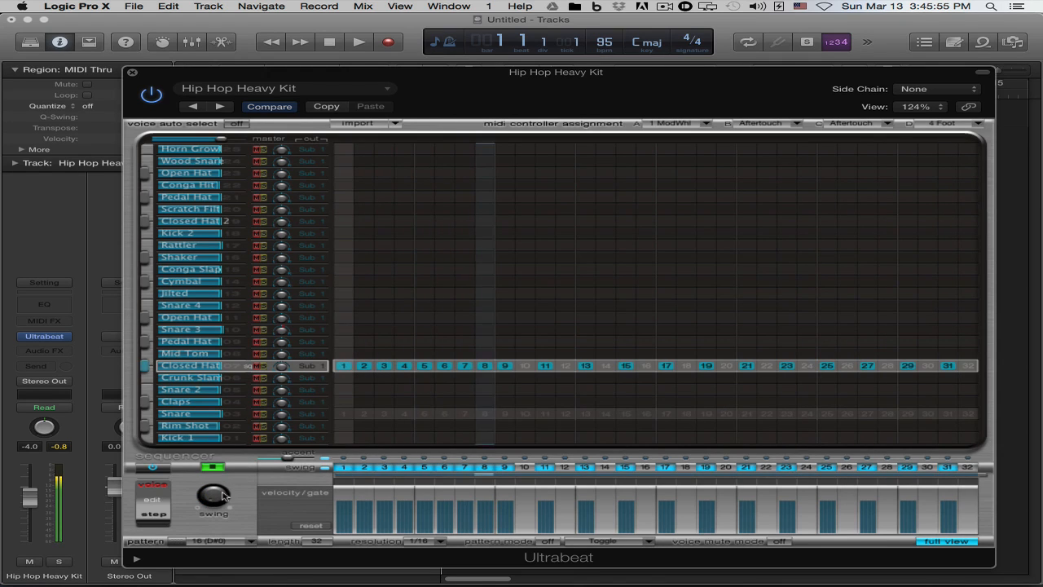
- Fill the rest of the Closed Hat row through step 32 and remove the stray Crunk Slam hits
left_click_drag(527, 367, 967, 368)
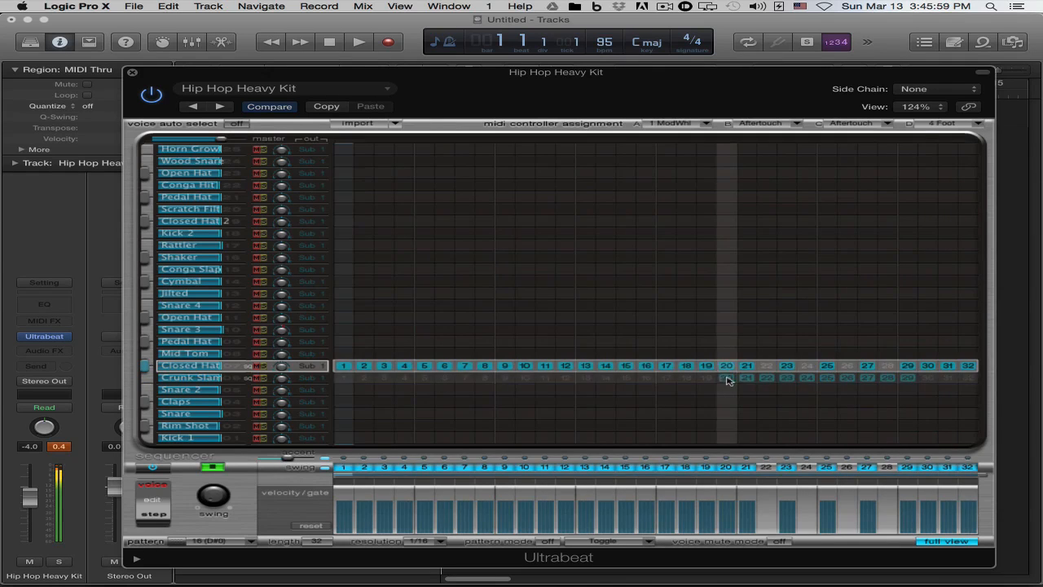
left_click_drag(728, 380, 904, 380)
left_click(768, 365)
left_click_drag(811, 369, 885, 367)
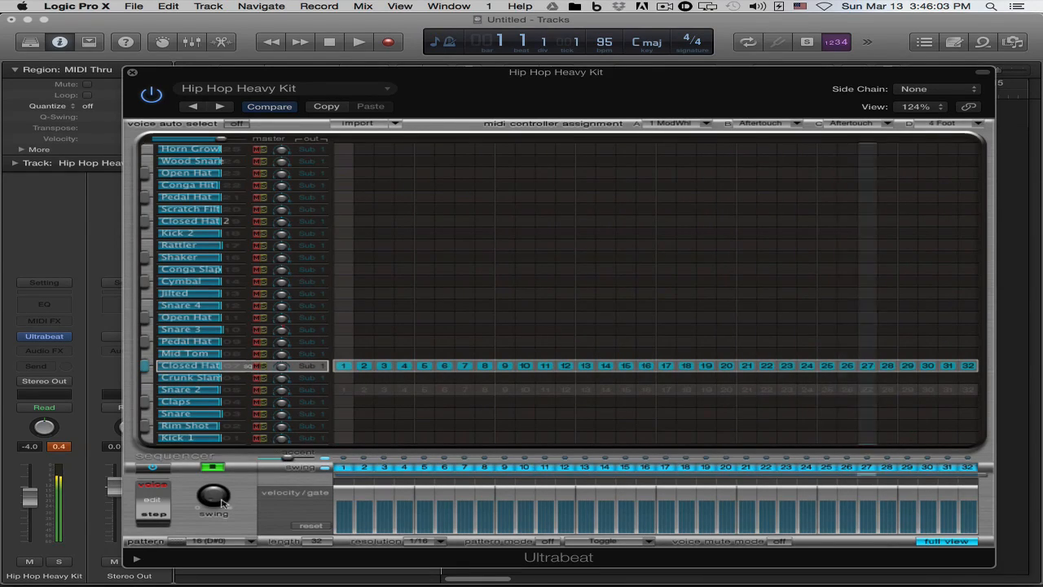
- Try a higher swing on the full Closed Hat row, stop playback and turn the swing back down
mouse_move(214, 497)
left_click_drag(215, 497, 240, 414)
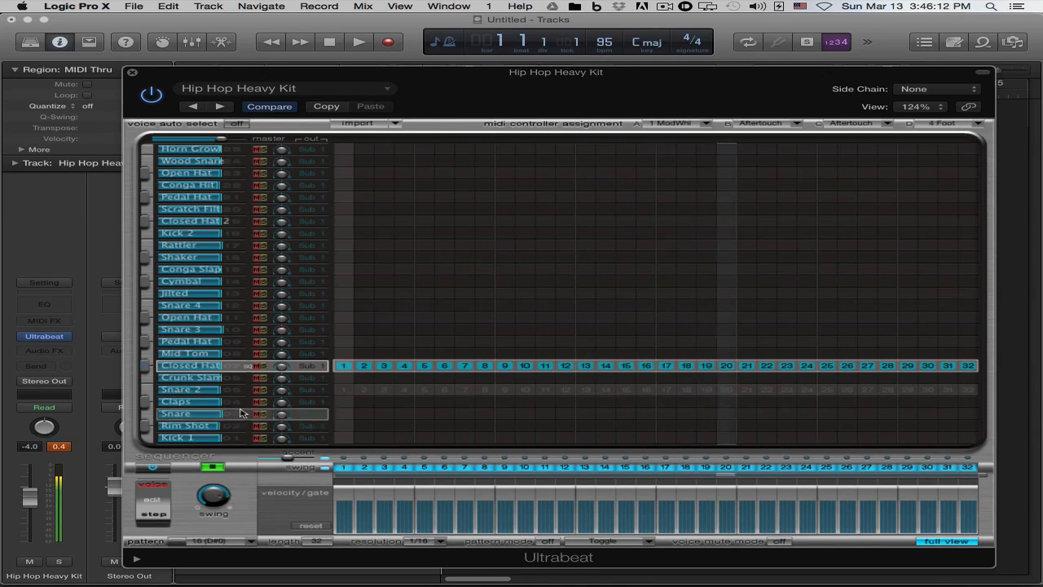
left_click(212, 467)
left_click(211, 491)
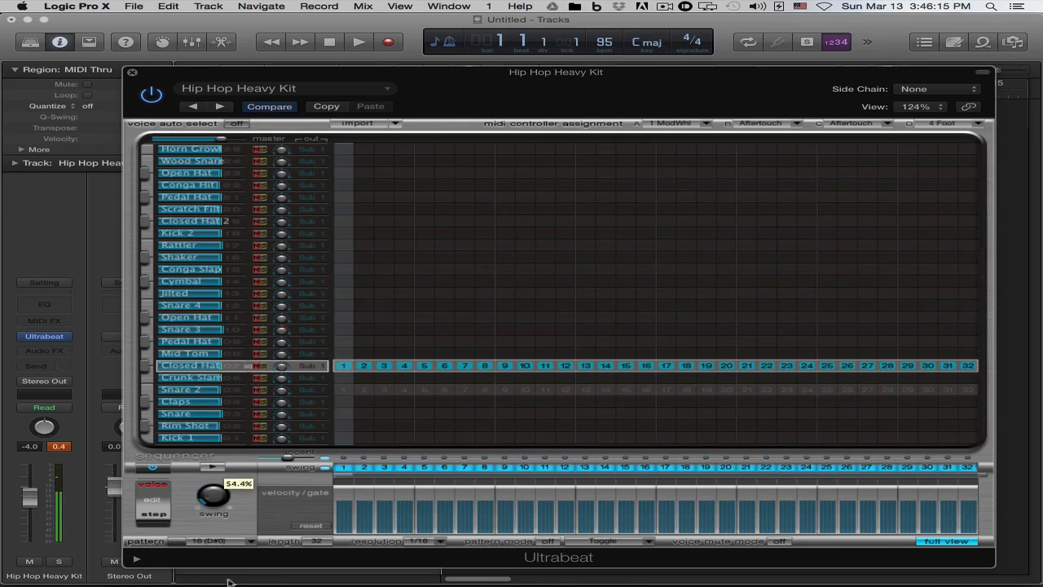
- Replace the full Closed Hat row with hits only on steps 1, 2 and 3 and raise the swing to 85%
left_click_drag(354, 368, 970, 366)
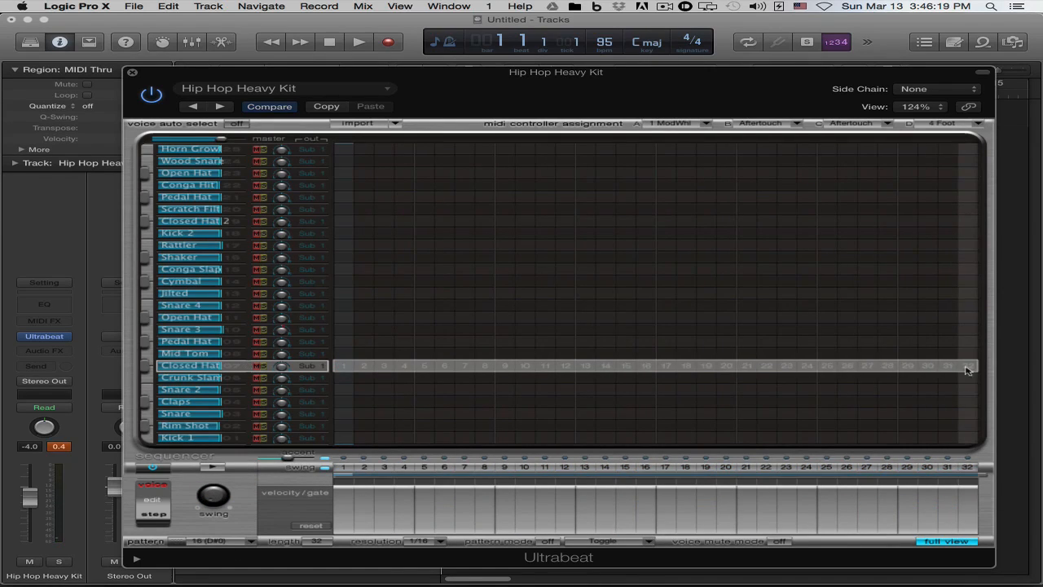
left_click(349, 368)
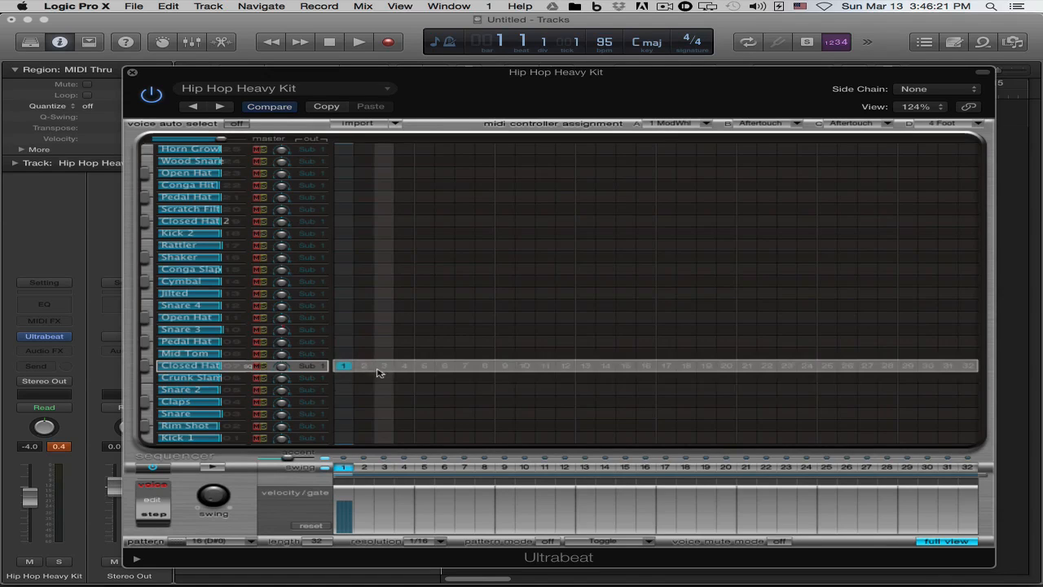
left_click(365, 368)
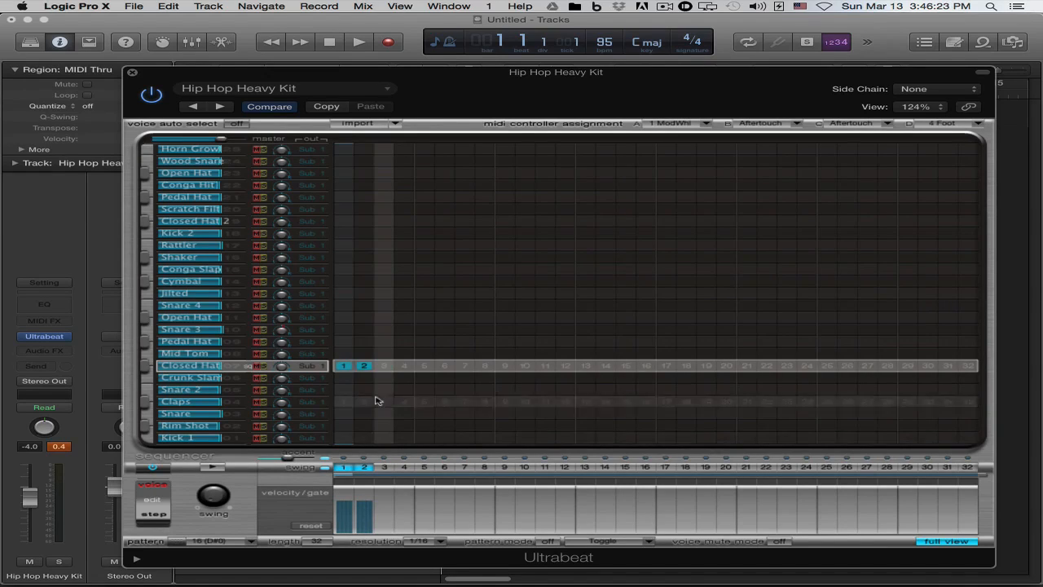
left_click(385, 367)
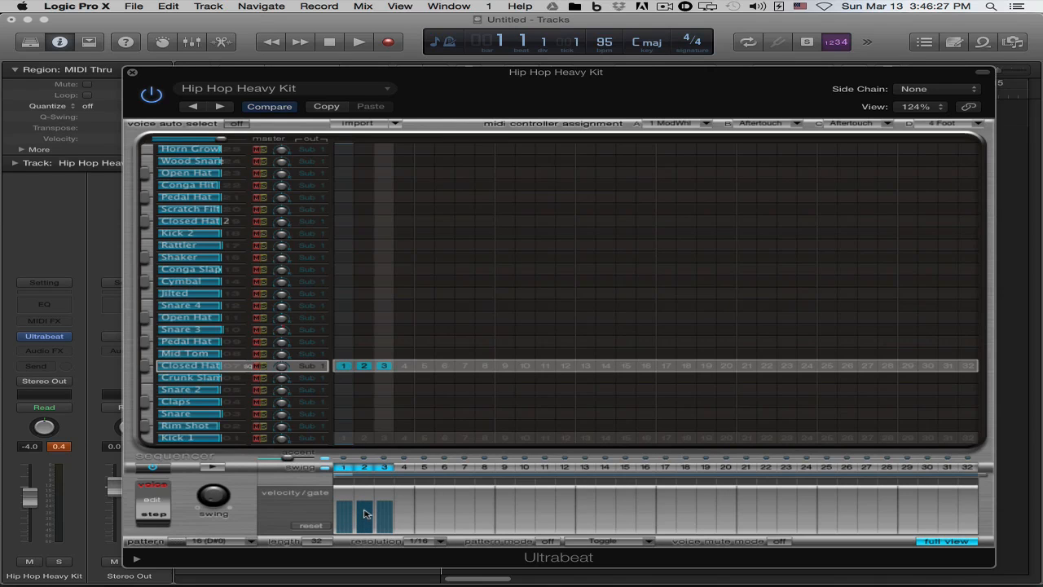
left_click_drag(219, 499, 219, 397)
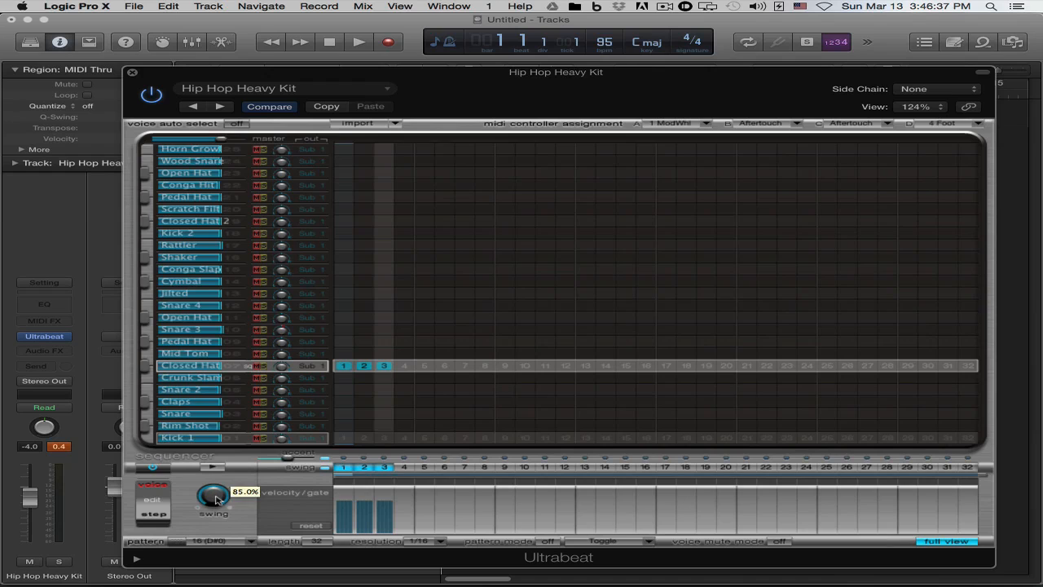
- Audition the three-hit Closed Hat pattern with the raised swing, stop playback and turn the swing all the way down
mouse_move(220, 498)
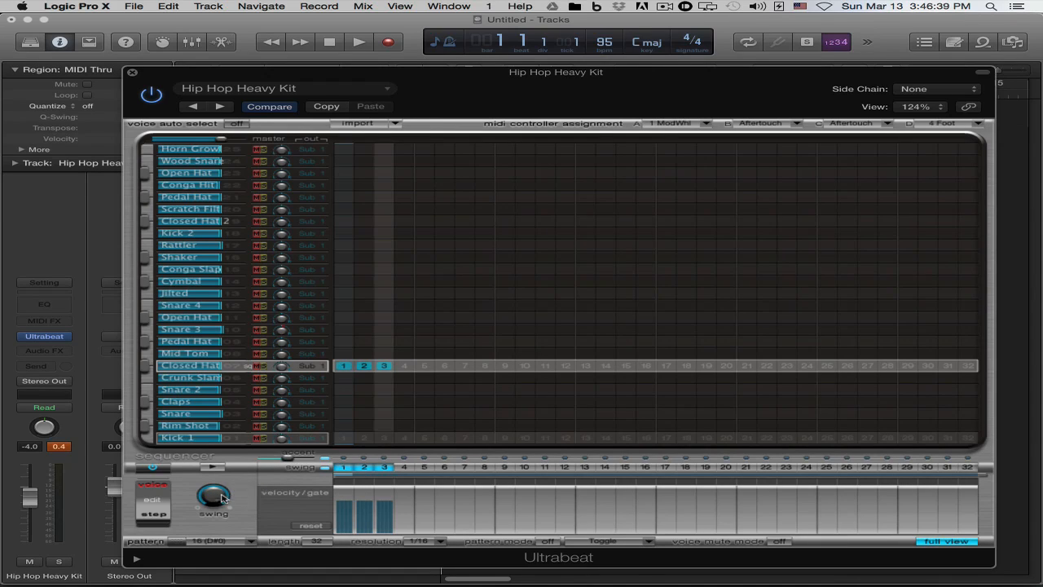
left_click_drag(370, 511, 365, 496)
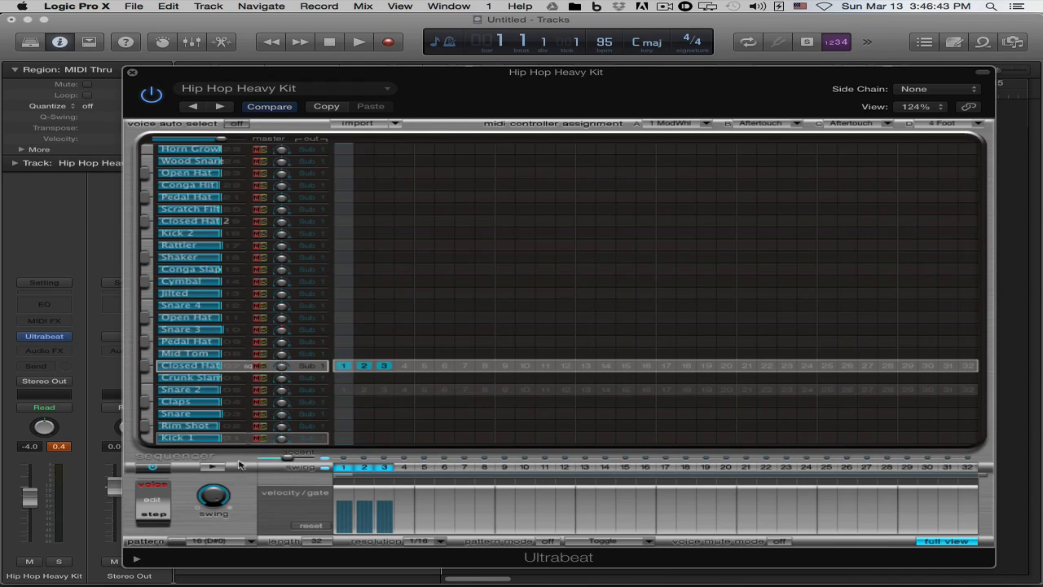
left_click(214, 467)
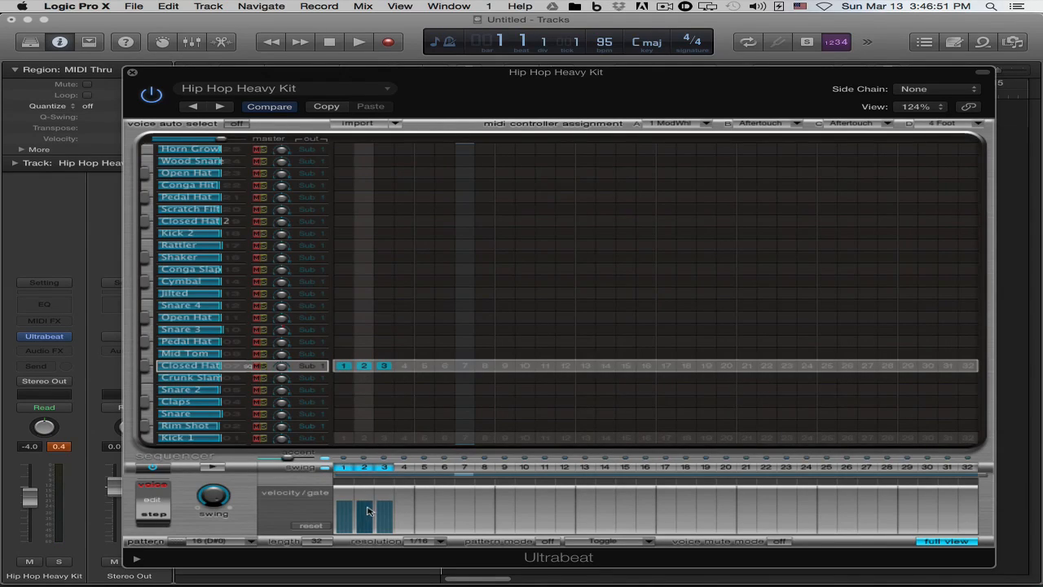
left_click_drag(213, 494, 229, 531)
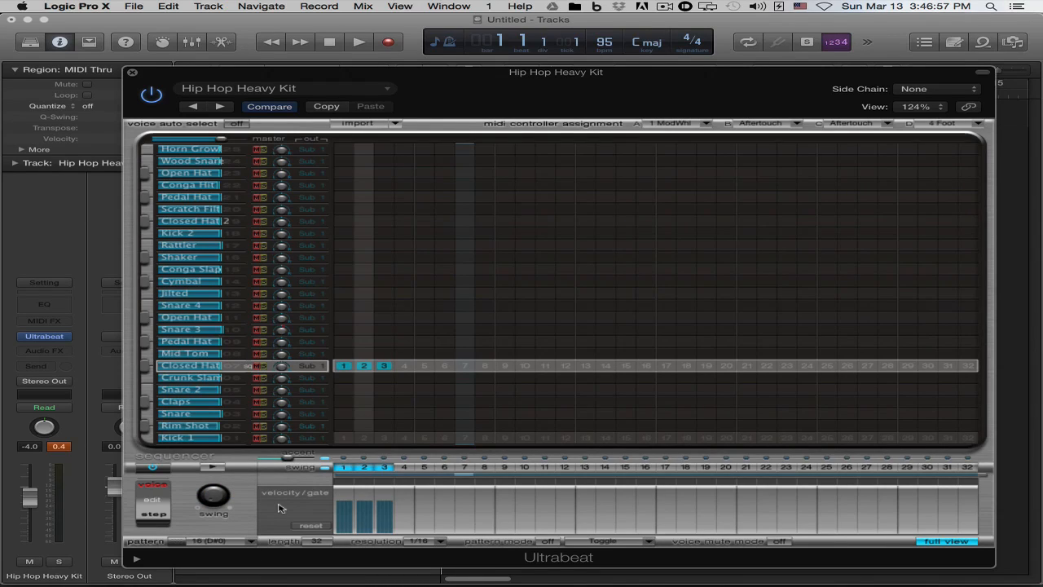
- Remove the Closed Hat hit on step 2 and place hits on every odd step from 5 through 31
left_click(363, 365)
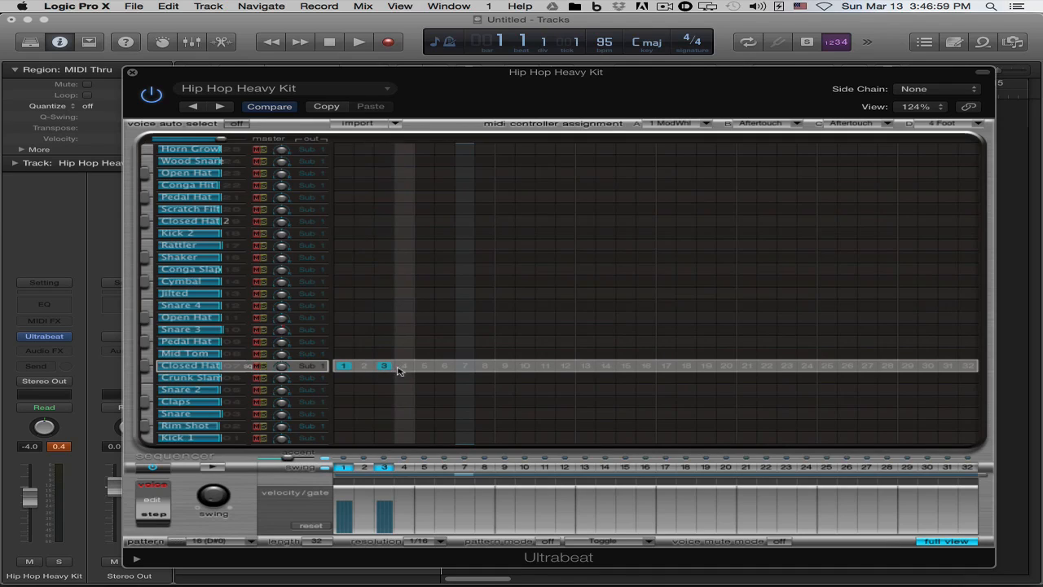
left_click(423, 366)
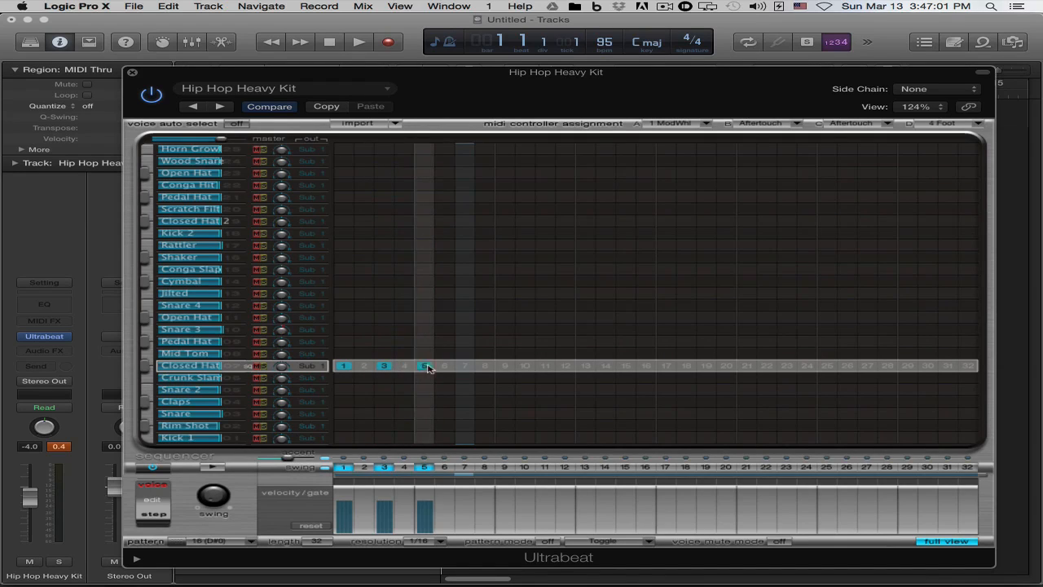
left_click(464, 366)
left_click(505, 366)
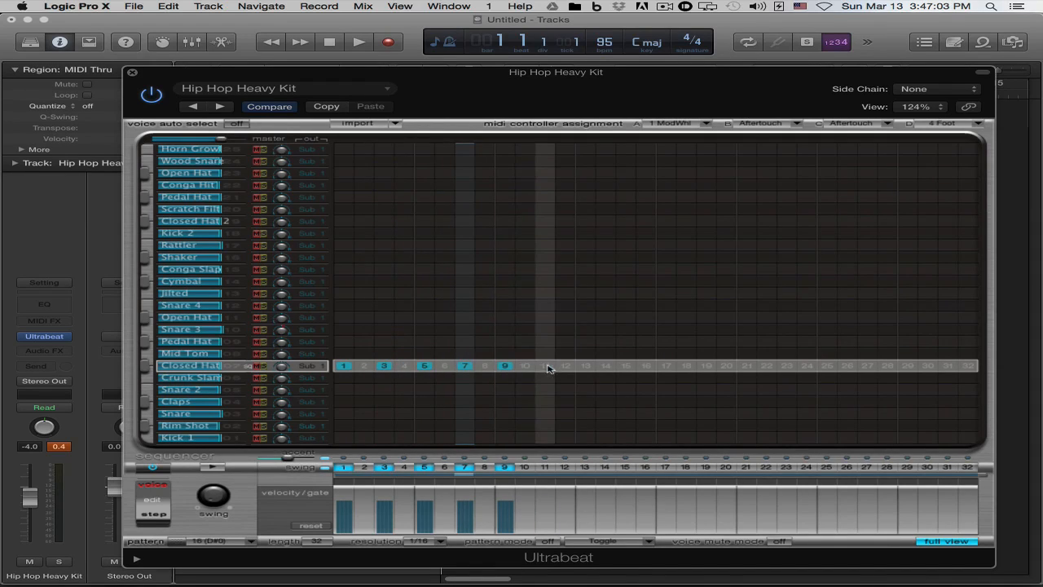
left_click(545, 366)
left_click(585, 366)
left_click(626, 366)
left_click(665, 366)
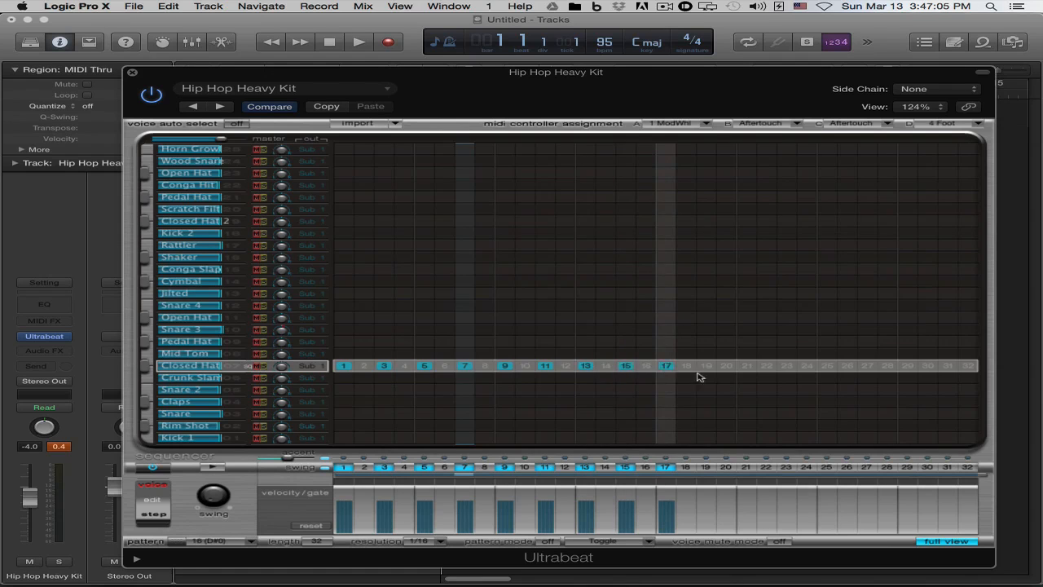
left_click(705, 366)
left_click(747, 366)
left_click(787, 366)
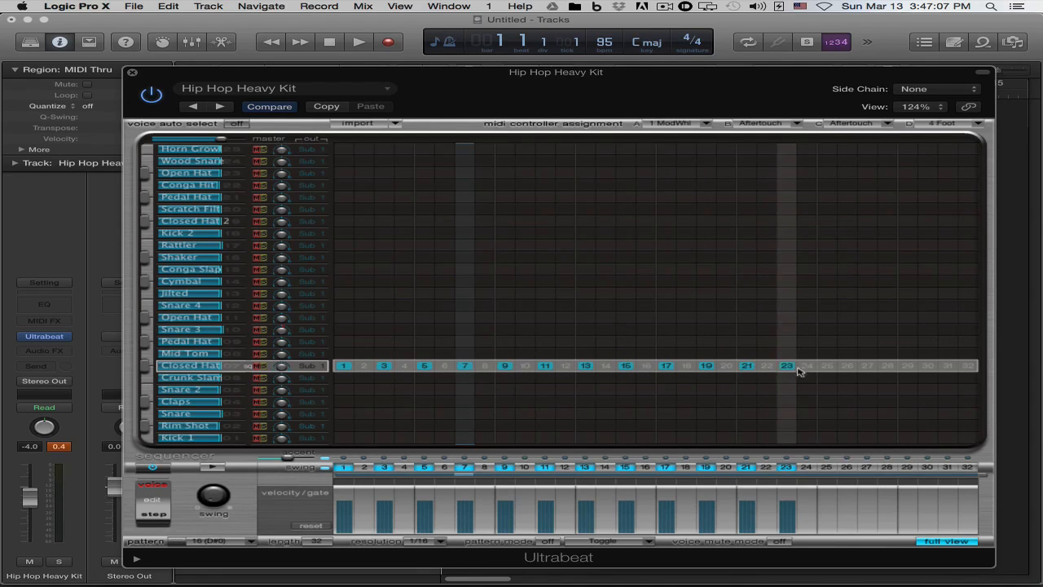
left_click(827, 366)
left_click(867, 366)
left_click(907, 366)
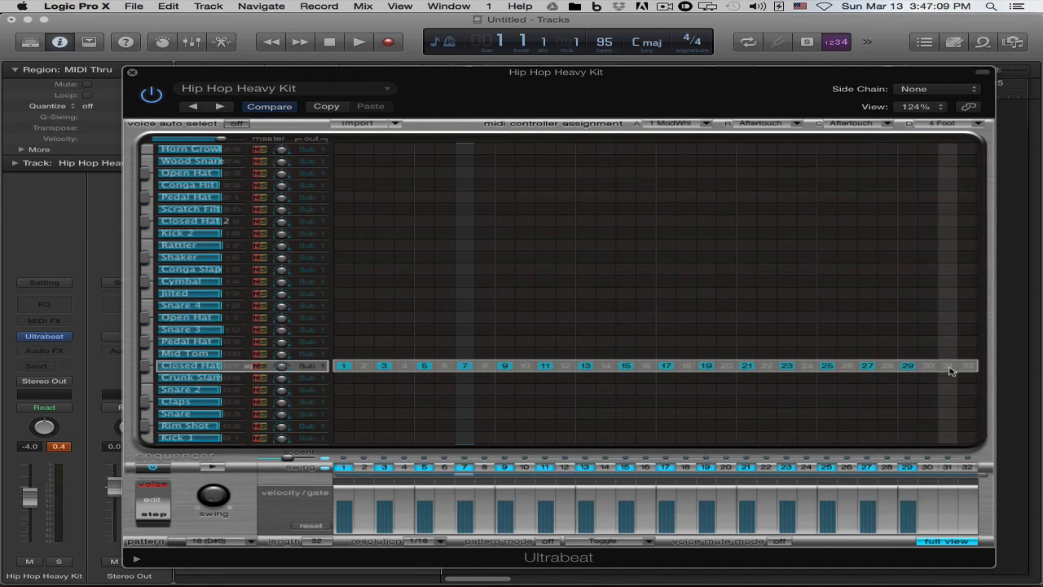
left_click(948, 366)
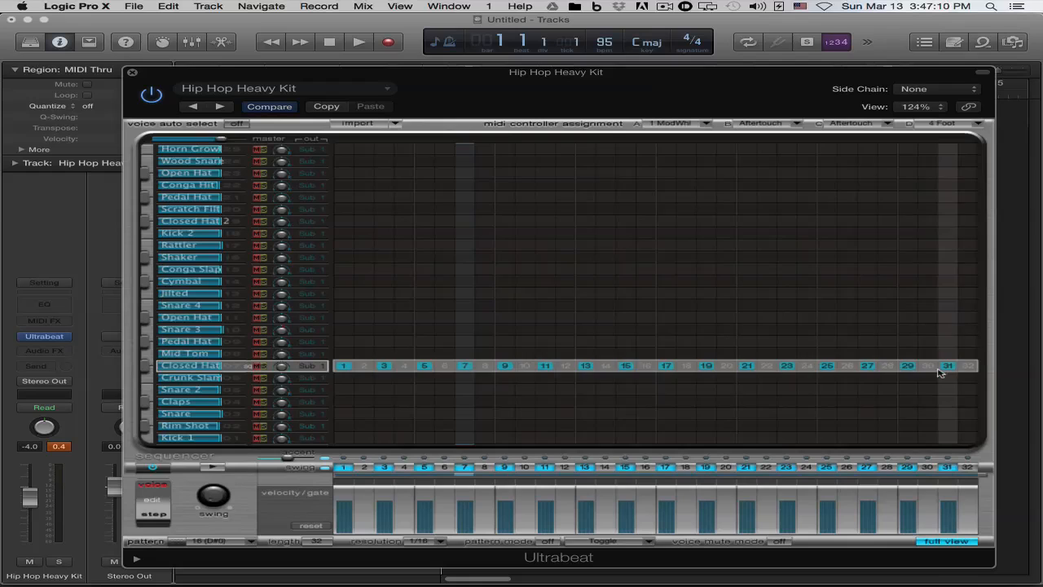
- Add Kick 1 hits on steps 1, 9, 17 and 25 and Snare hits on steps 5, 13, 21 and 29
left_click(343, 439)
left_click(424, 414)
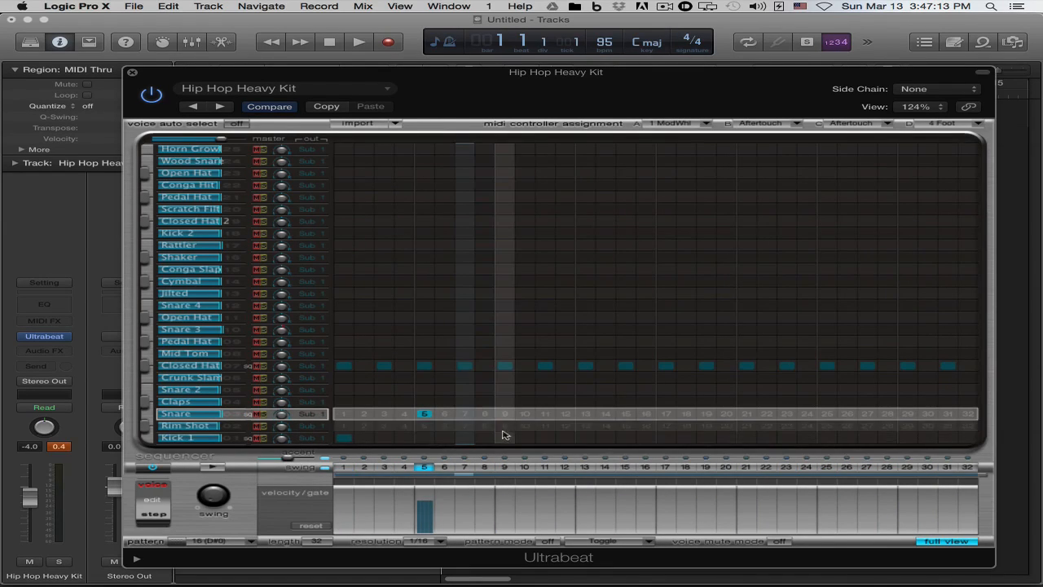
left_click(503, 438)
left_click(585, 414)
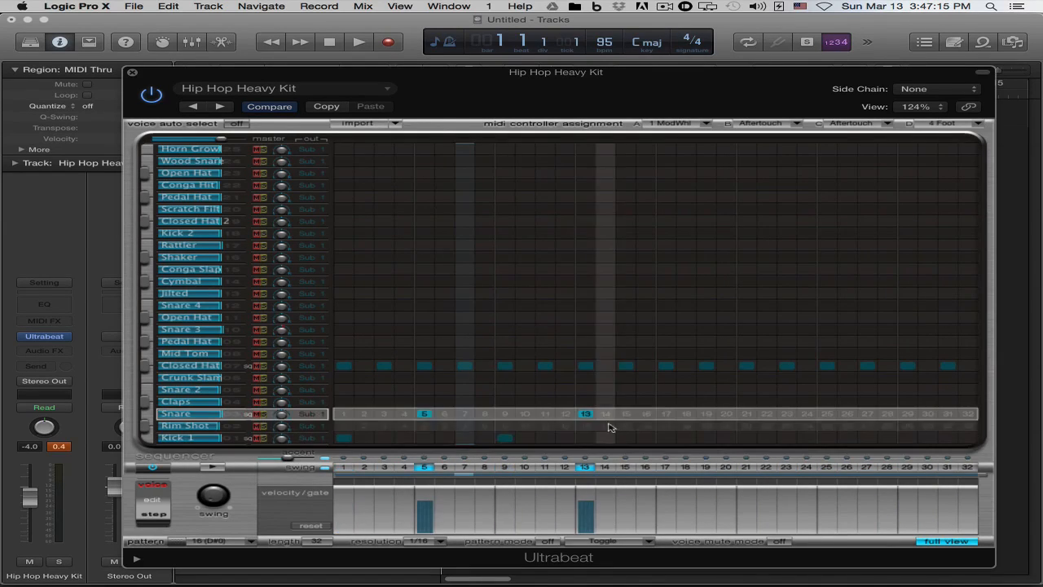
left_click(666, 438)
left_click(746, 414)
left_click(827, 438)
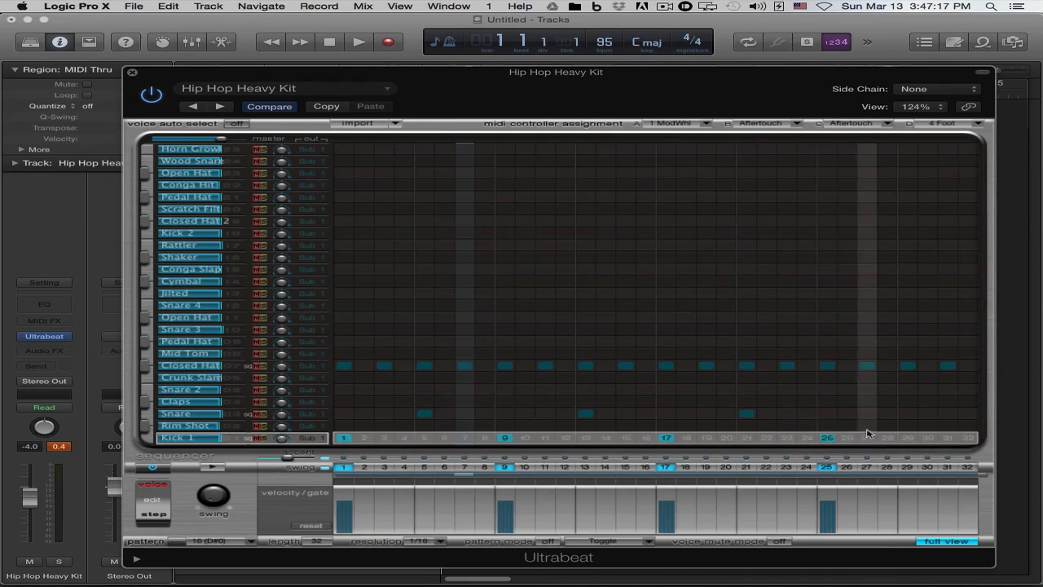
left_click(907, 414)
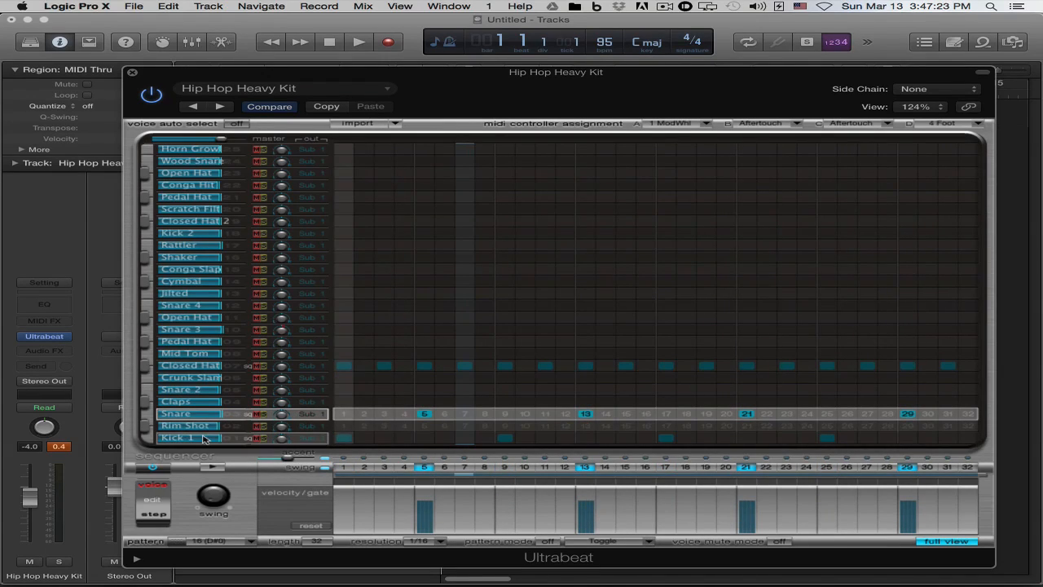
- Lower the volumes of the Kick 1, Snare and Closed Hat voices in the mixer
left_click(66, 448)
left_click(207, 442)
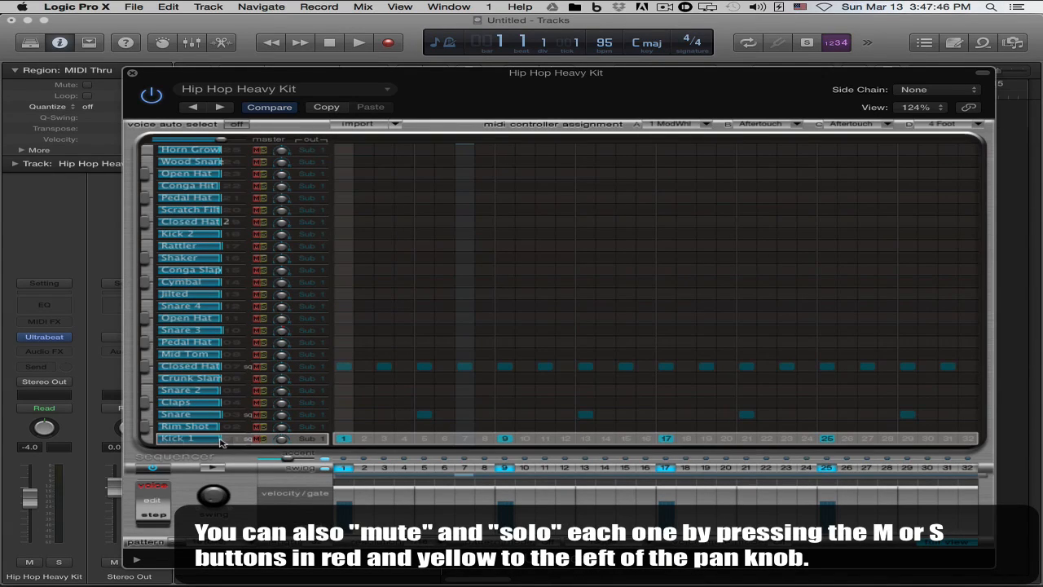
mouse_move(219, 440)
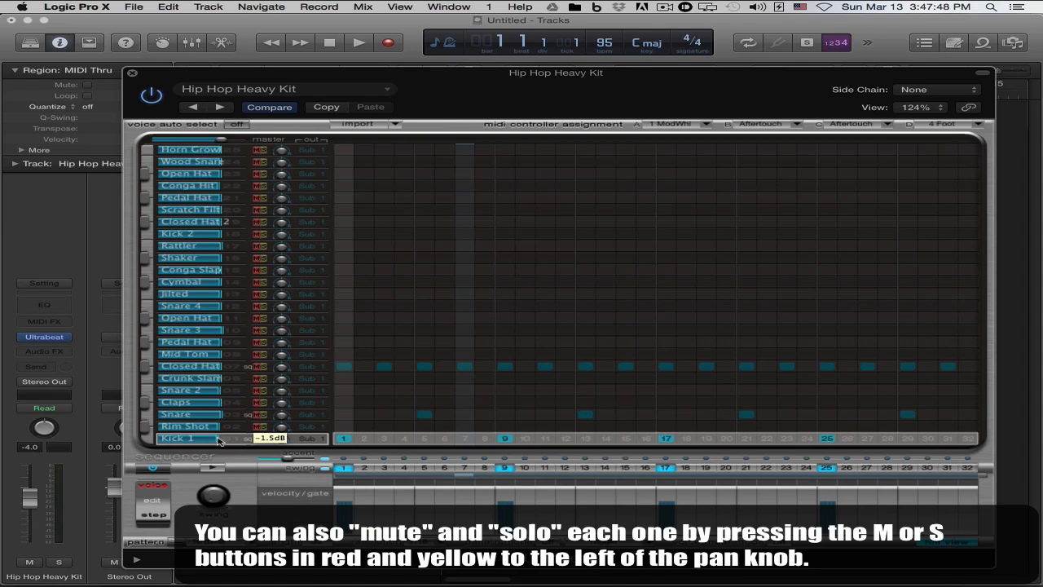
scroll(220, 440, "up", 1)
scroll(220, 440, "down", 1)
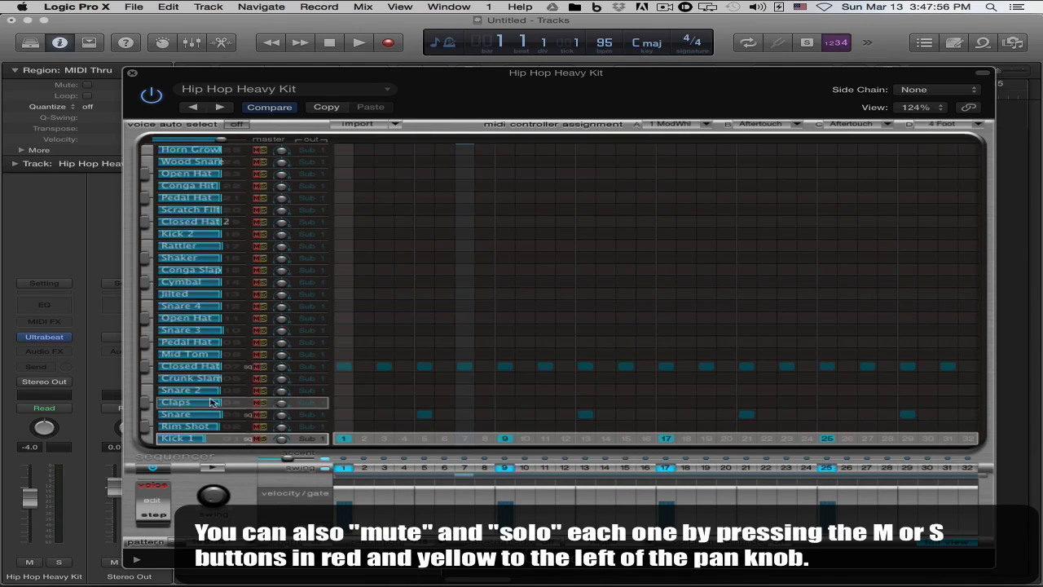
left_click_drag(220, 417, 210, 417)
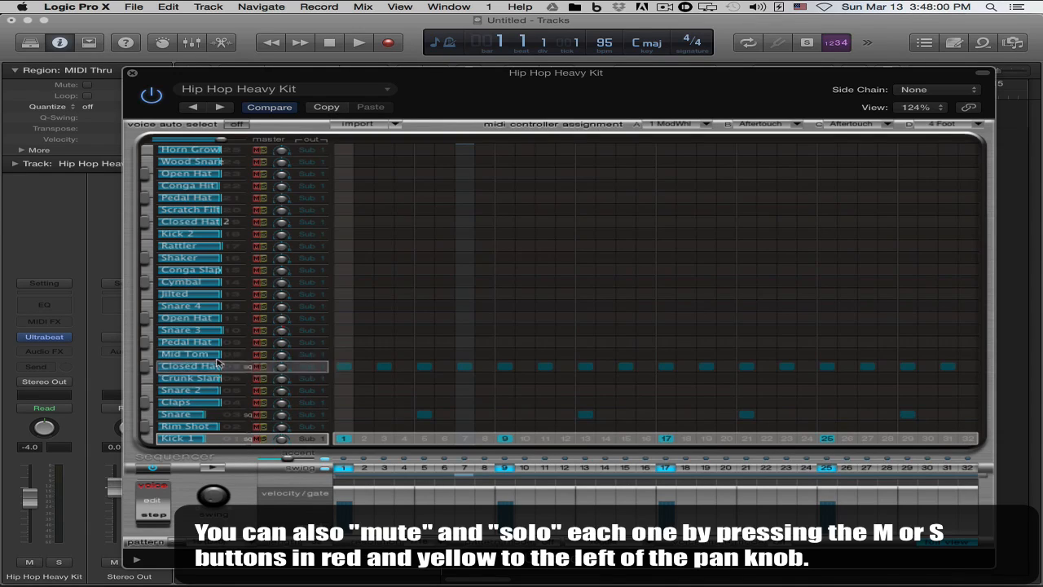
left_click_drag(222, 368, 204, 371)
- Adjust the Closed Hat's pan, then play back the pattern and stop it
mouse_move(280, 367)
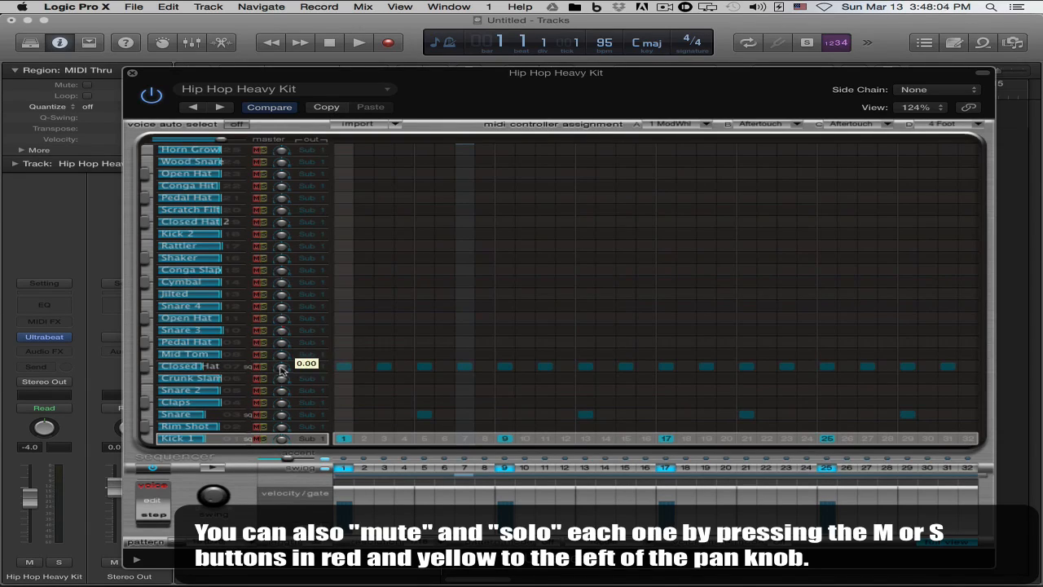
left_click_drag(281, 364, 280, 355)
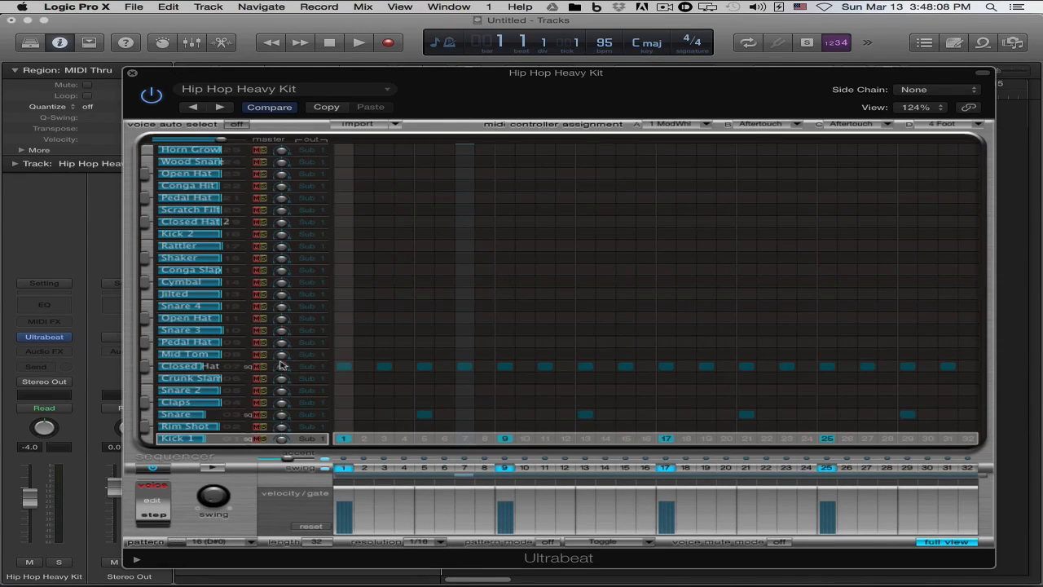
mouse_move(280, 417)
left_click(215, 468)
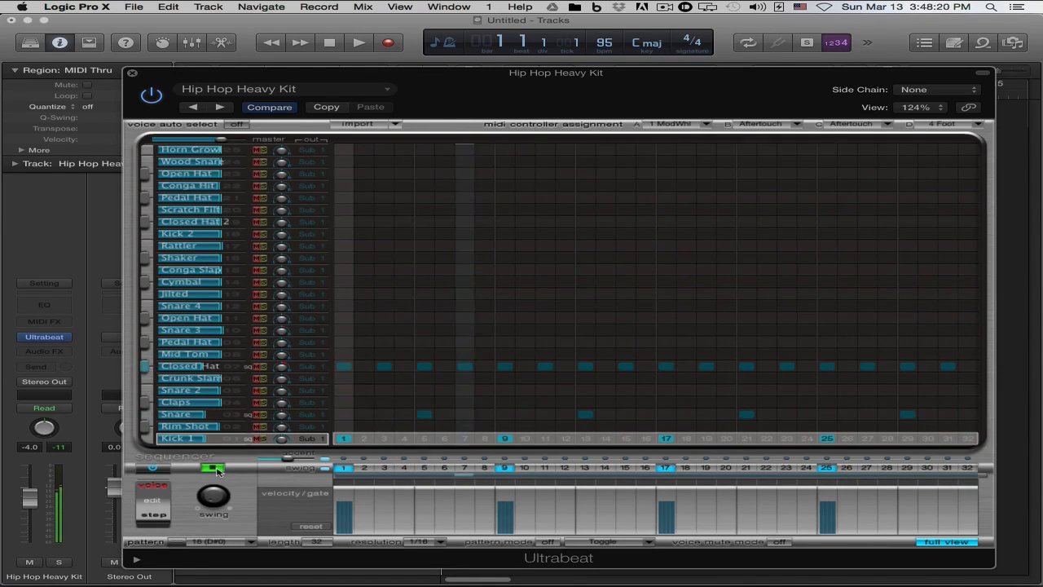
left_click(216, 469)
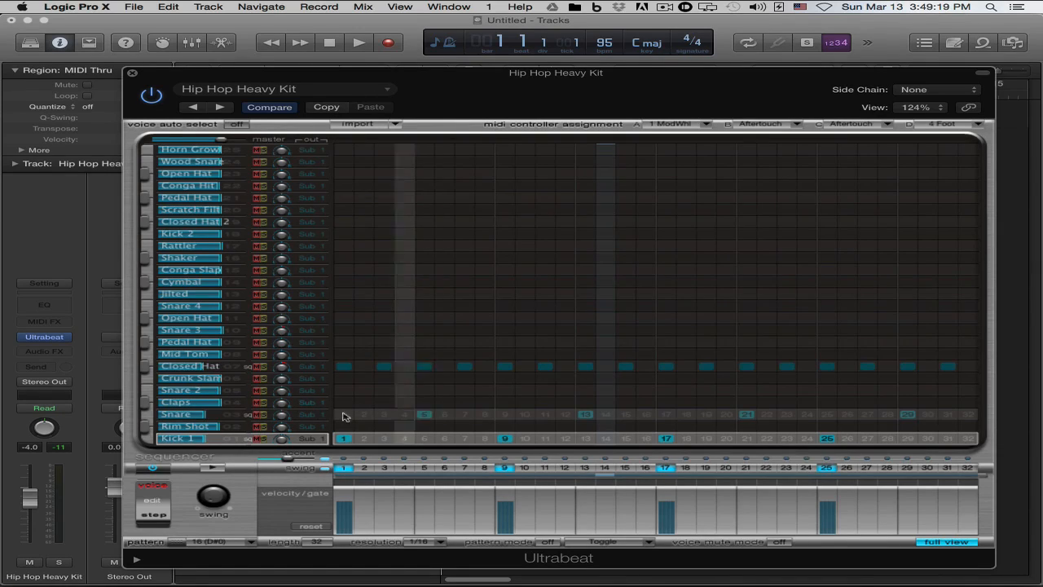
- Try initializing the Snare voice with the Snare preset and audition its sound
left_click(198, 417)
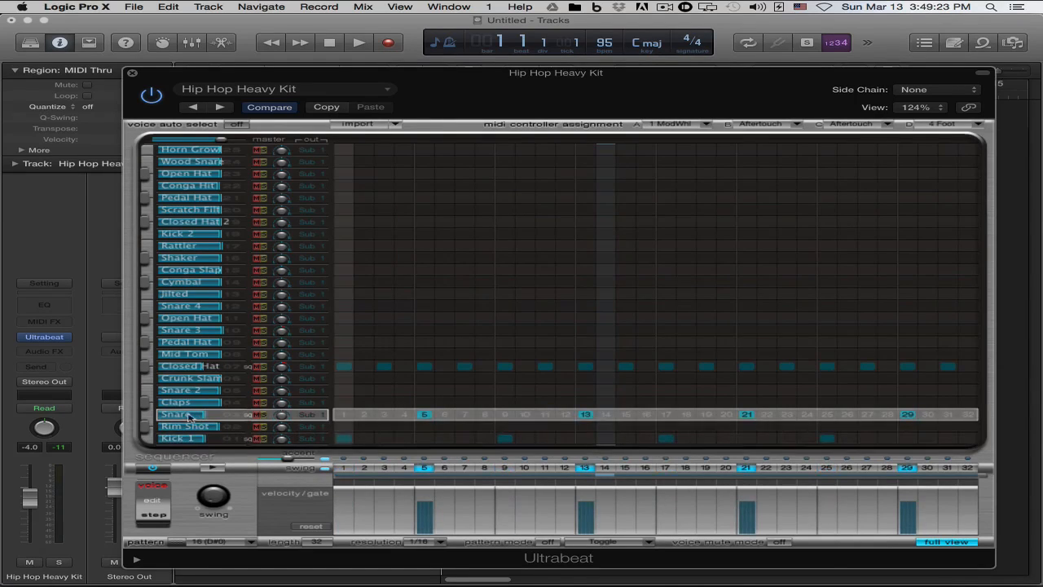
right_click(184, 418)
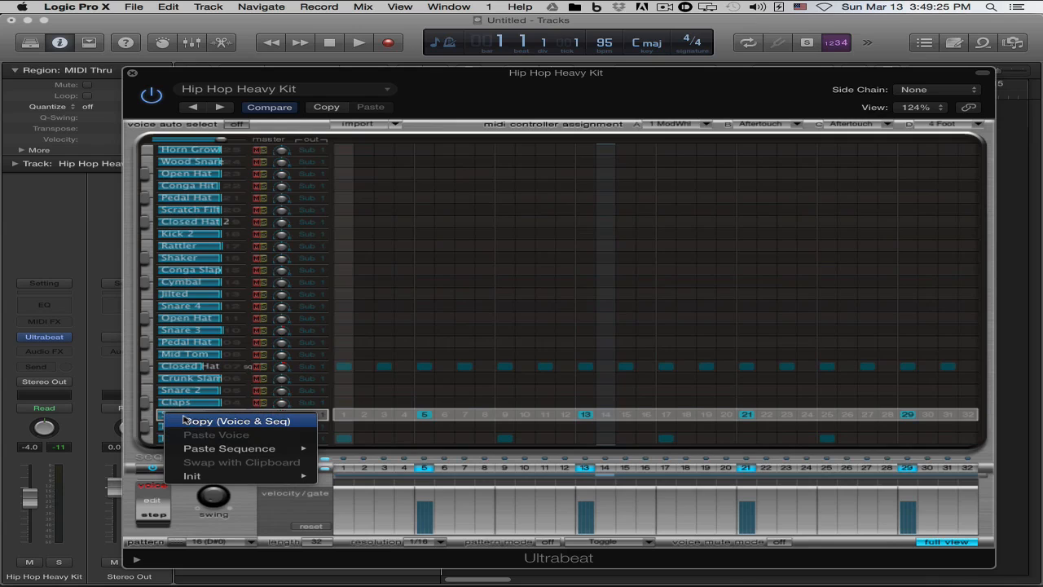
mouse_move(255, 482)
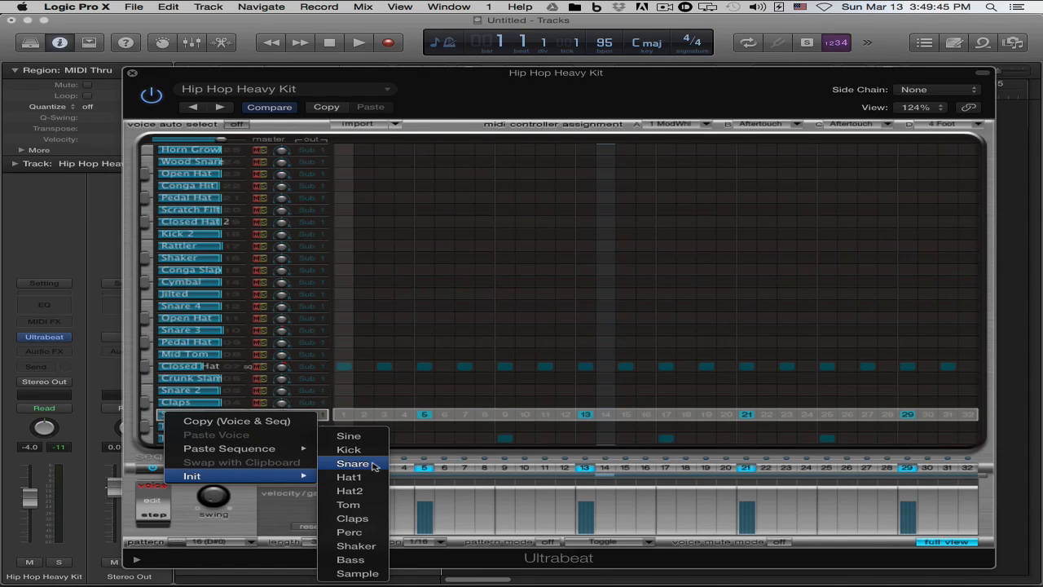
left_click(374, 466)
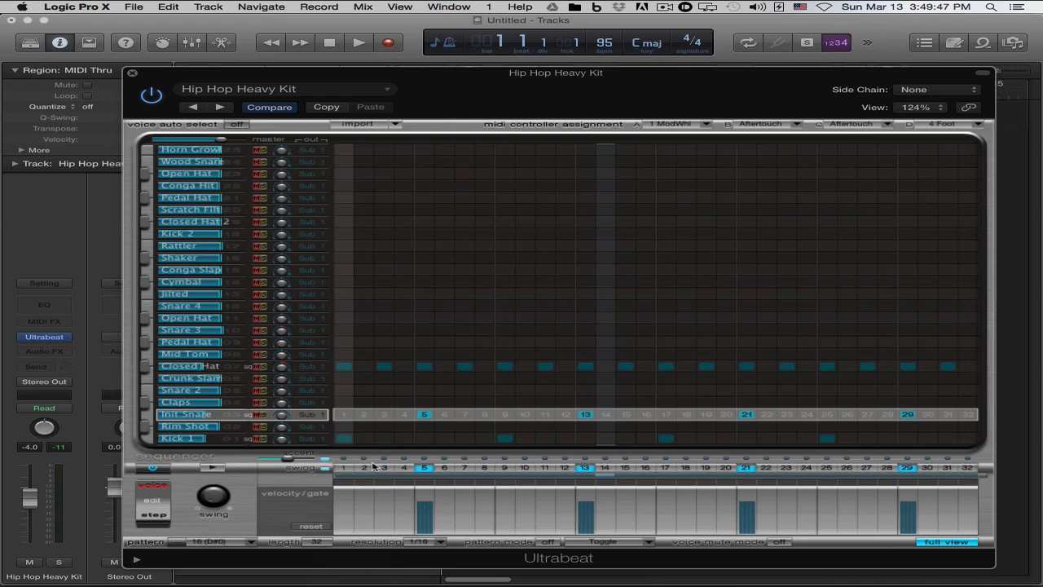
left_click(148, 415)
left_click(149, 415)
- Reinitialize the snare row's voice with the Sample preset, audition it and turn off the full view
right_click(209, 414)
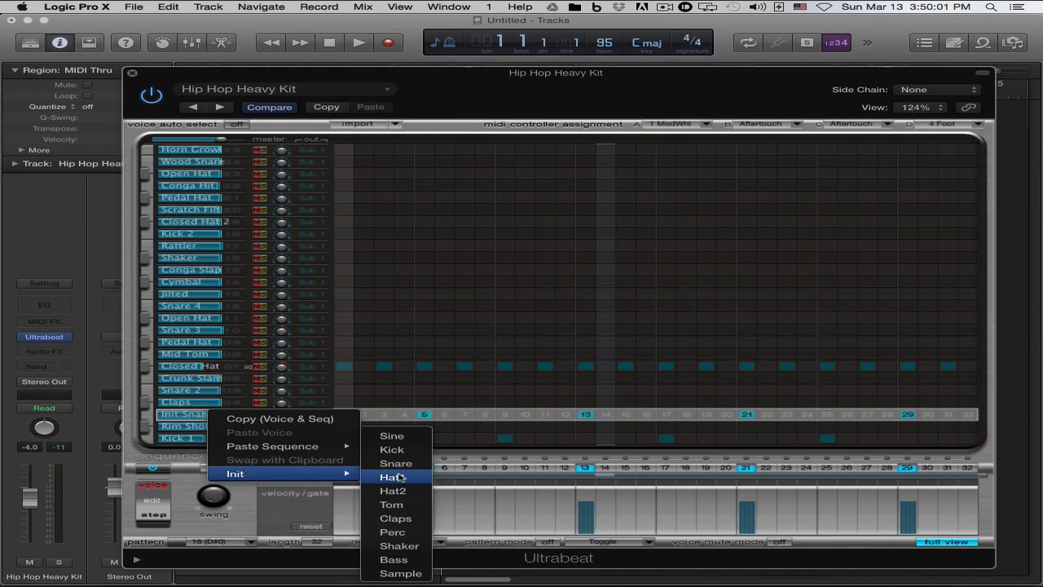
left_click(401, 574)
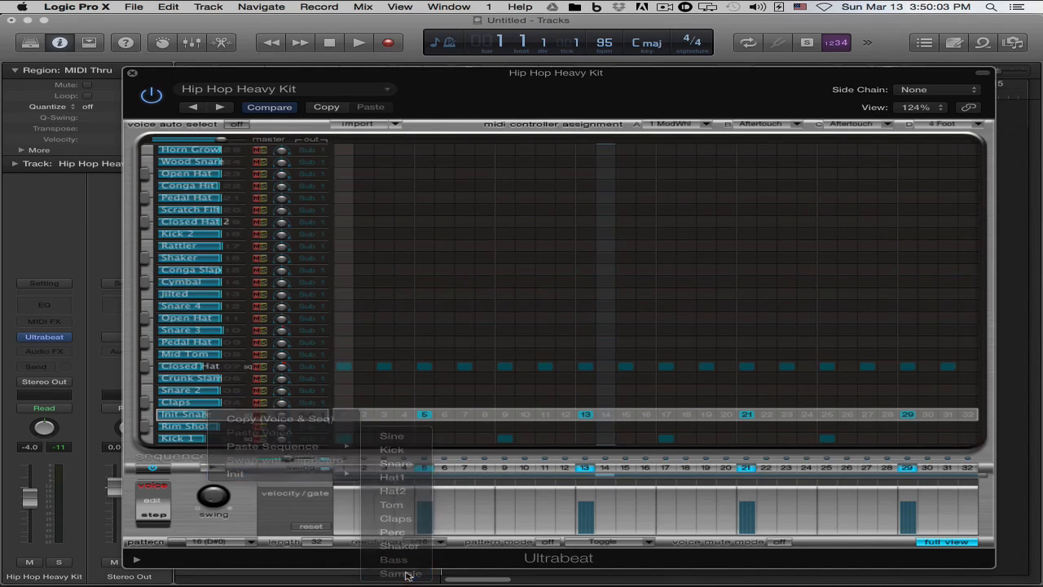
left_click(148, 414)
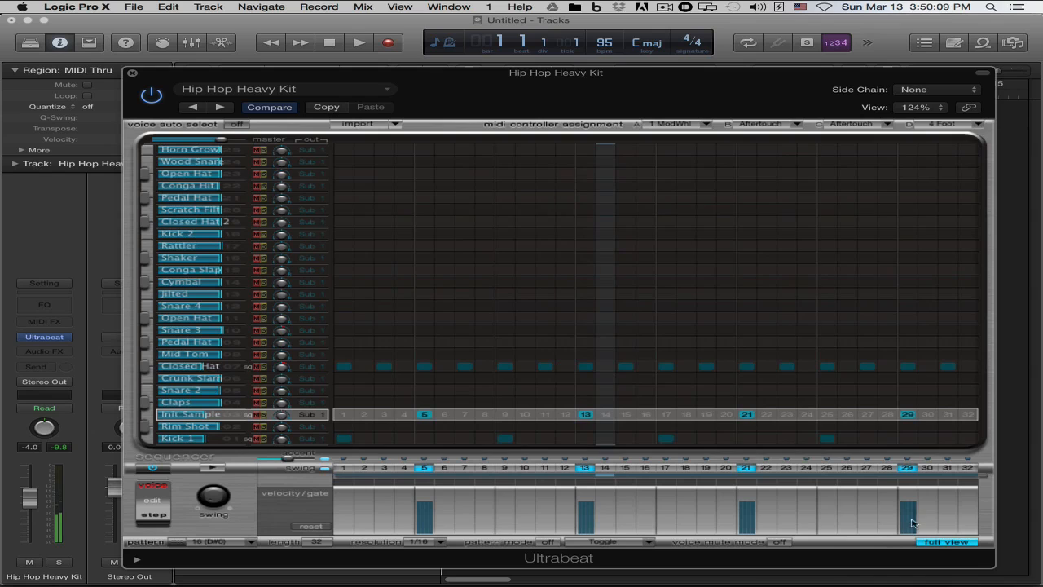
left_click(934, 543)
left_click(935, 544)
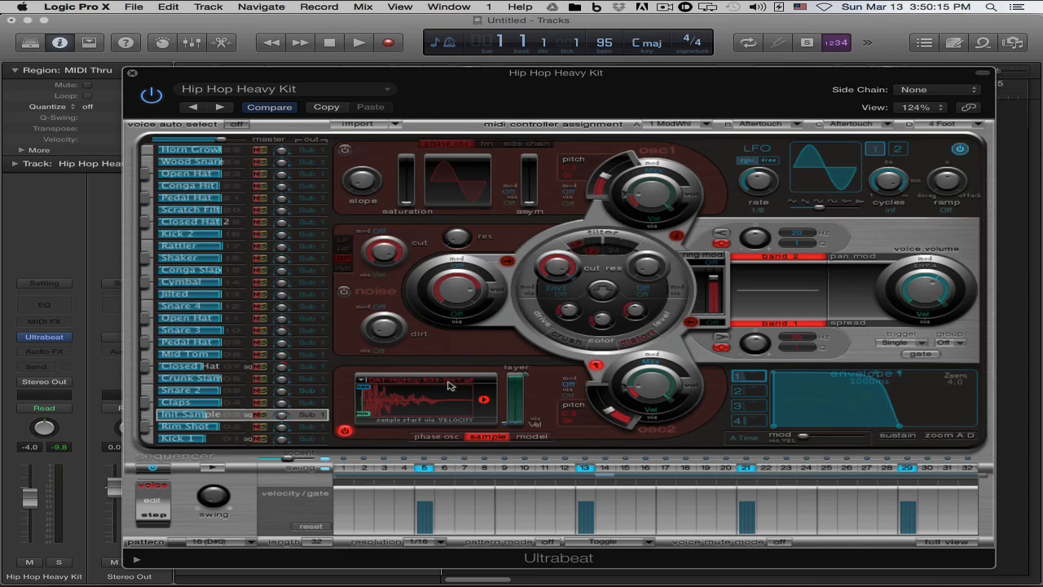
right_click(213, 414)
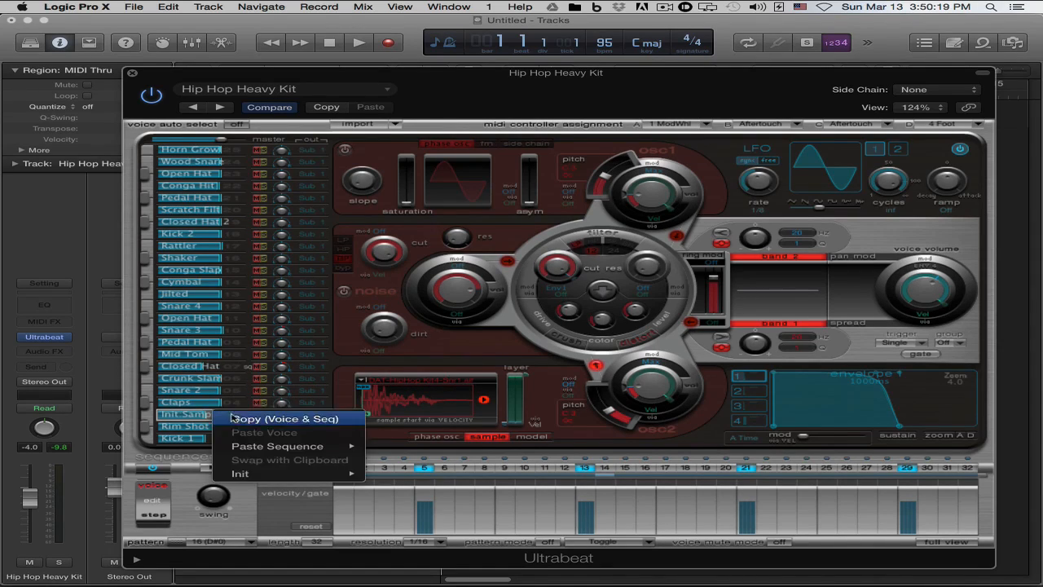
mouse_move(346, 474)
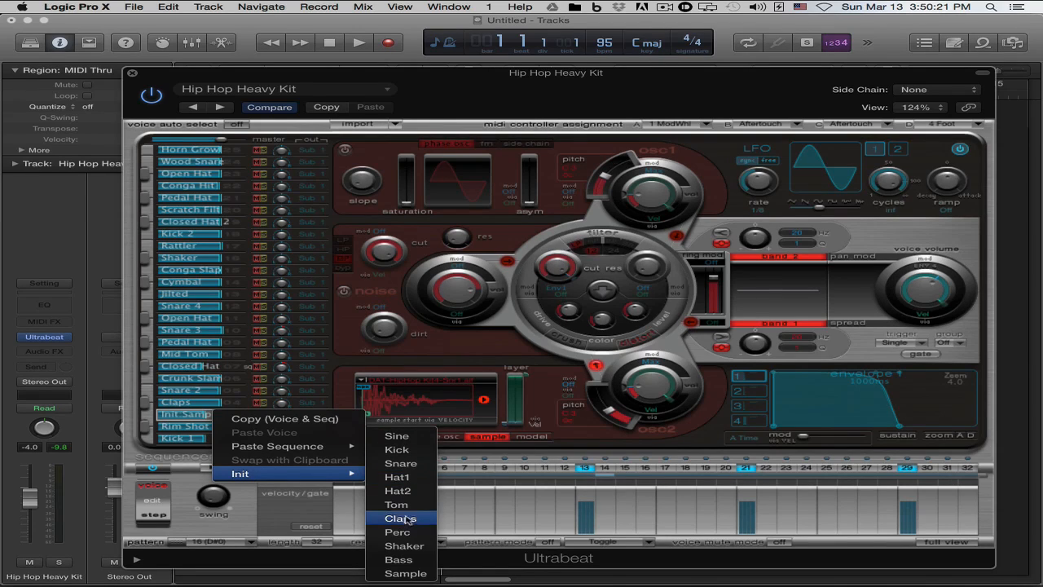
left_click(492, 560)
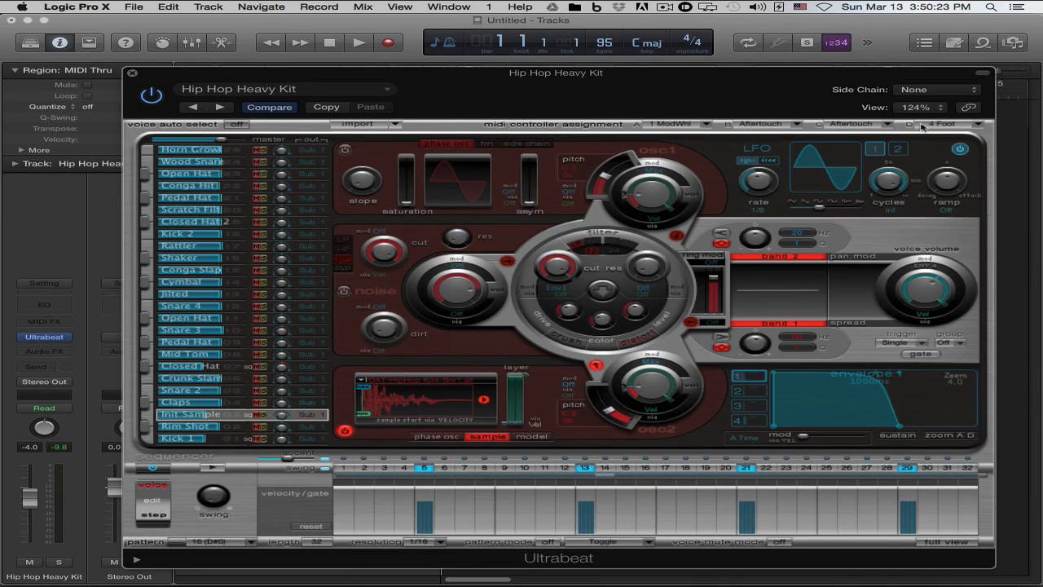
- Move the Ultrabeat window aside to uncover more of the Tracks area
left_click_drag(913, 88, 785, 81)
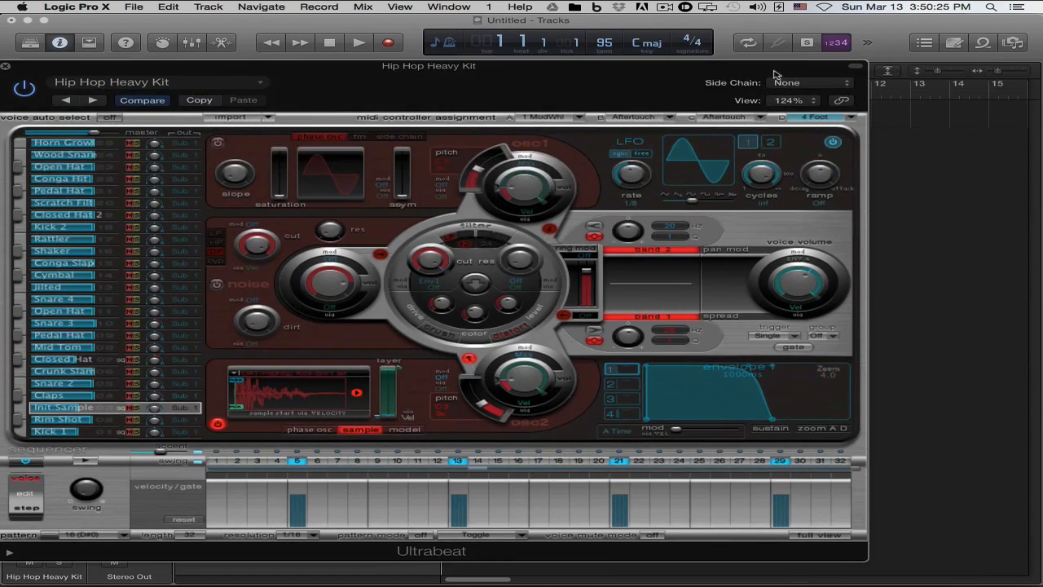
- Show all files in the media browser and move the Ultrabeat window aside to uncover the folder list
left_click(1011, 42)
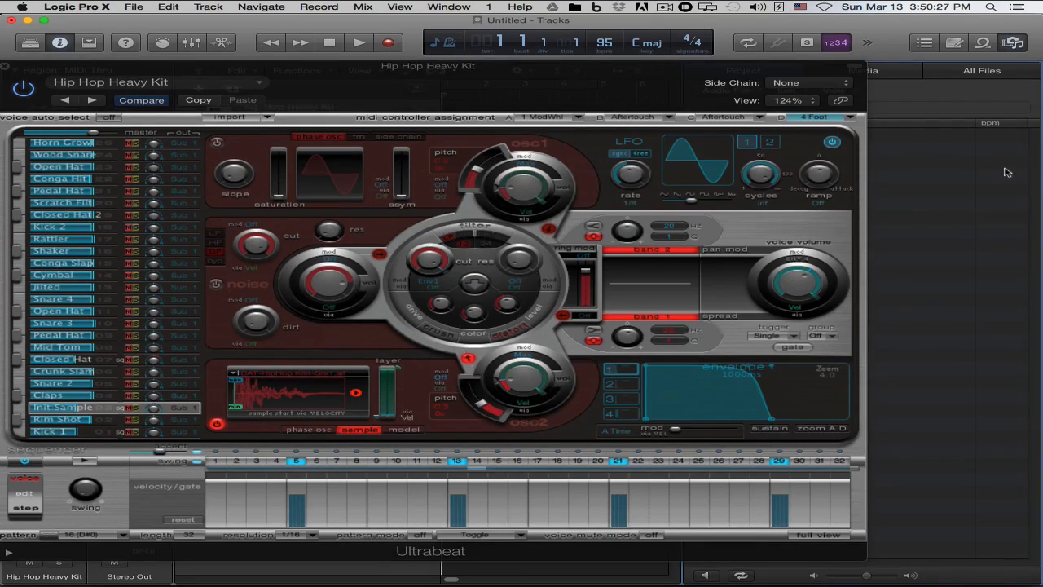
left_click_drag(795, 70, 651, 75)
left_click(918, 73)
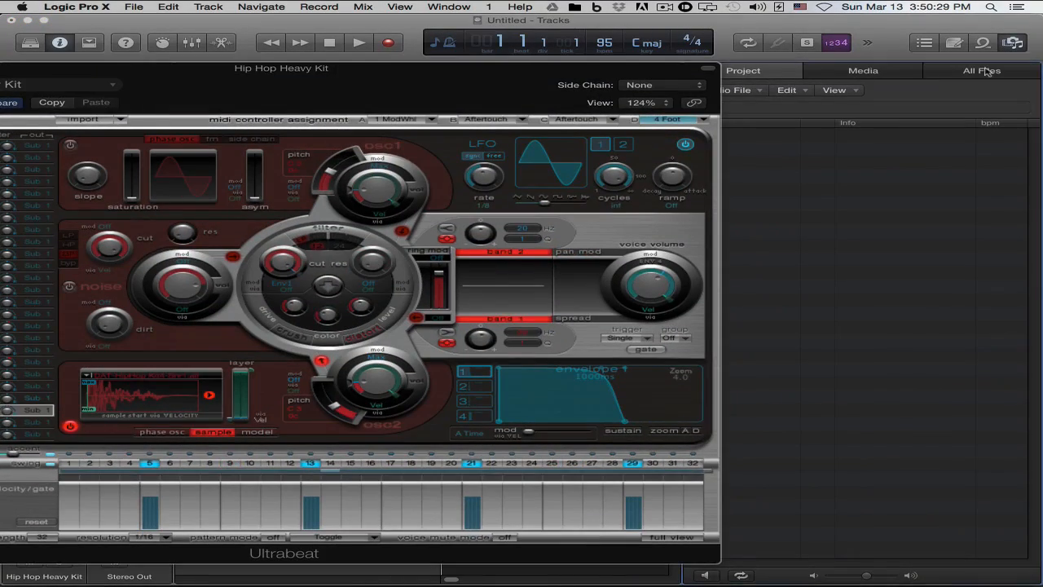
left_click(860, 90)
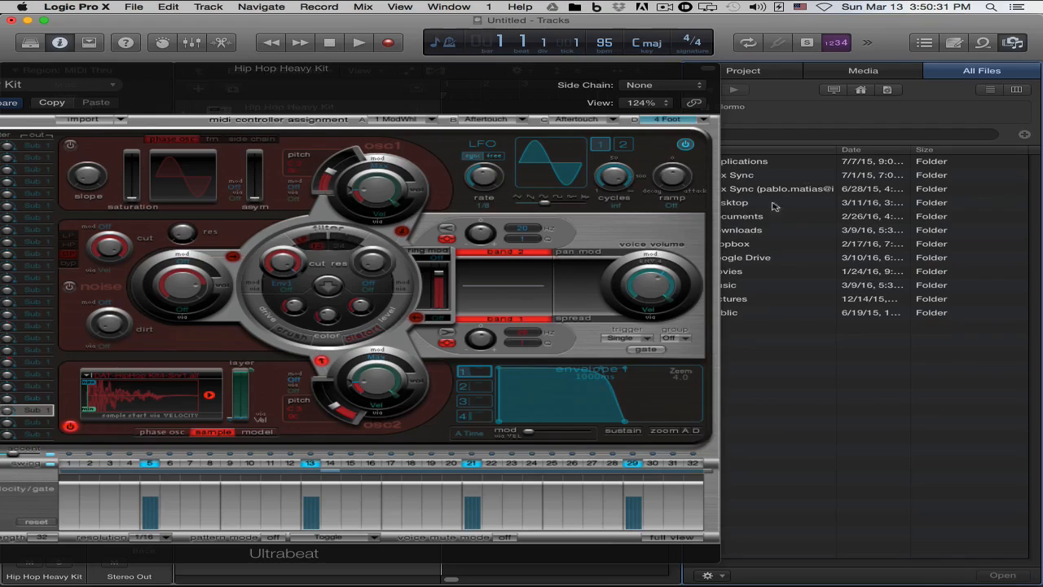
left_click_drag(571, 77, 489, 77)
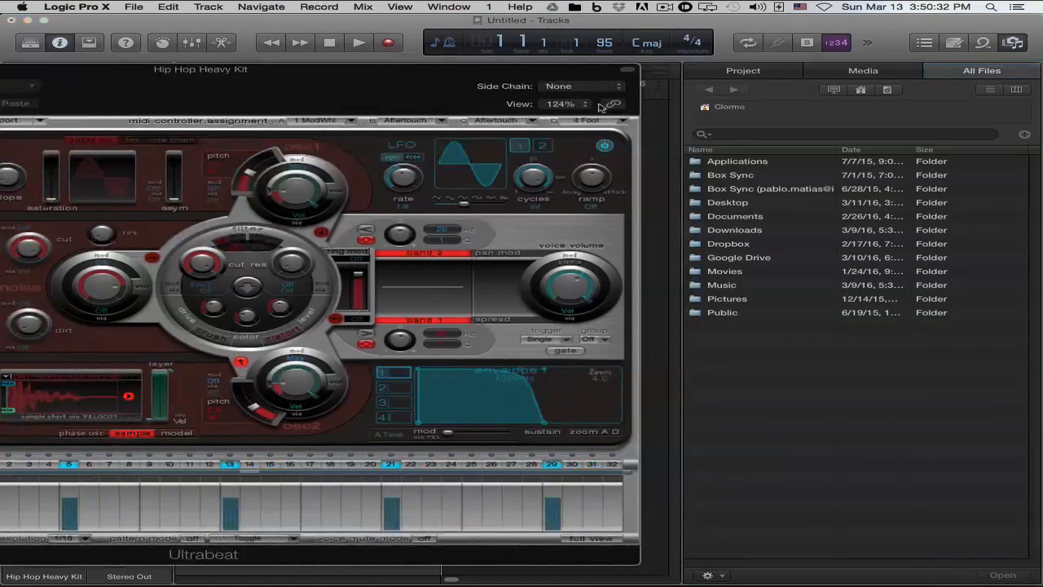
- Find a snare sample in the file browser, load it into the Init Sample voice and audition its sound
double_click(729, 204)
double_click(733, 193)
left_click_drag(552, 103, 689, 103)
left_click(806, 204)
left_click_drag(804, 208, 196, 404)
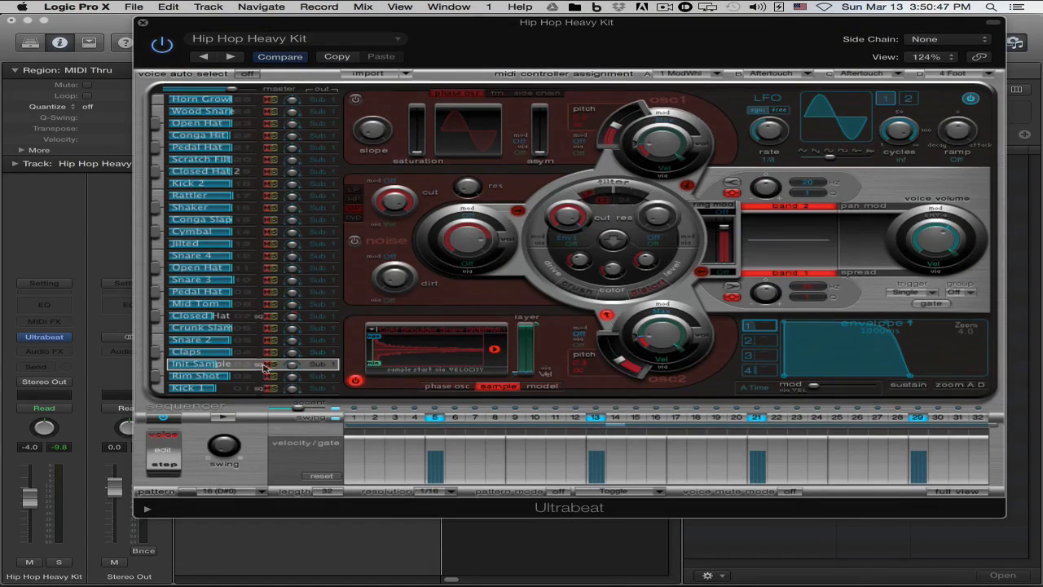
left_click(157, 366)
left_click(157, 366)
left_click(157, 366)
- Turn on Ultrabeat's full view, then play back the pattern with the loaded snare sample and stop it
left_click(954, 491)
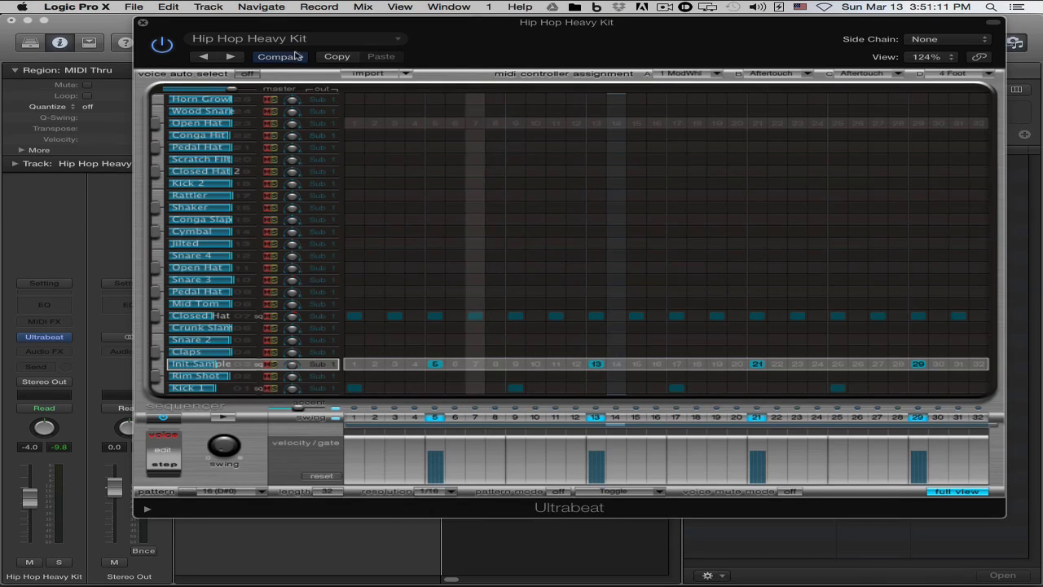
left_click_drag(504, 31, 488, 34)
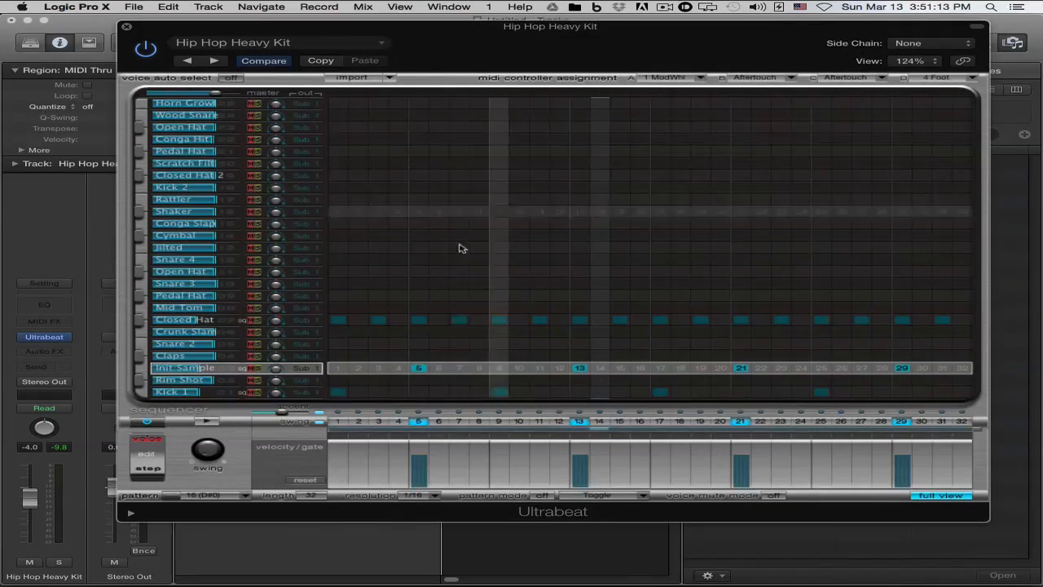
left_click(208, 421)
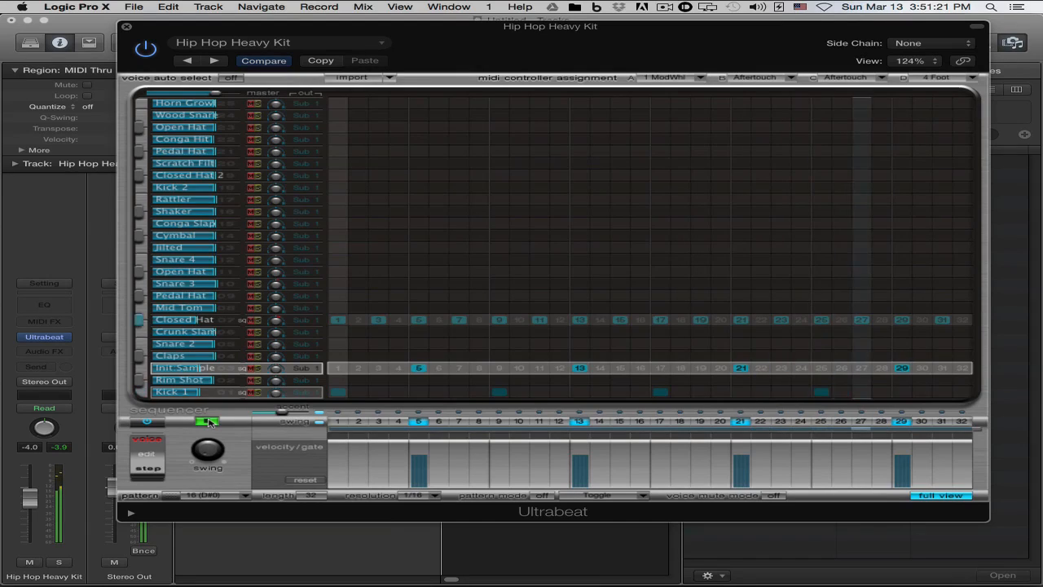
left_click(208, 421)
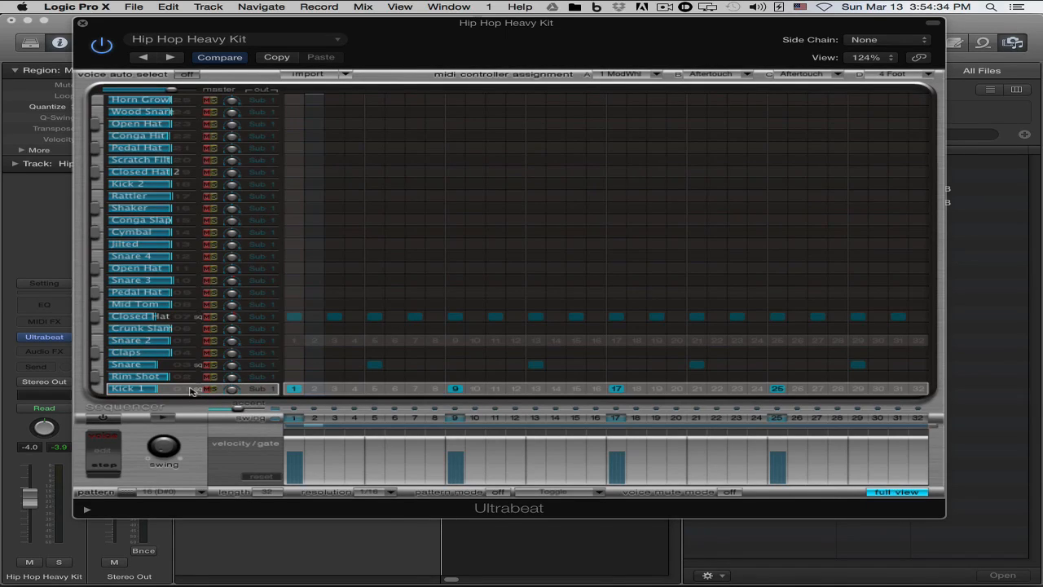
- Preview the pattern with the Ultrabeat sequencer switched on and set the project tempo to 90 bpm
left_click(102, 418)
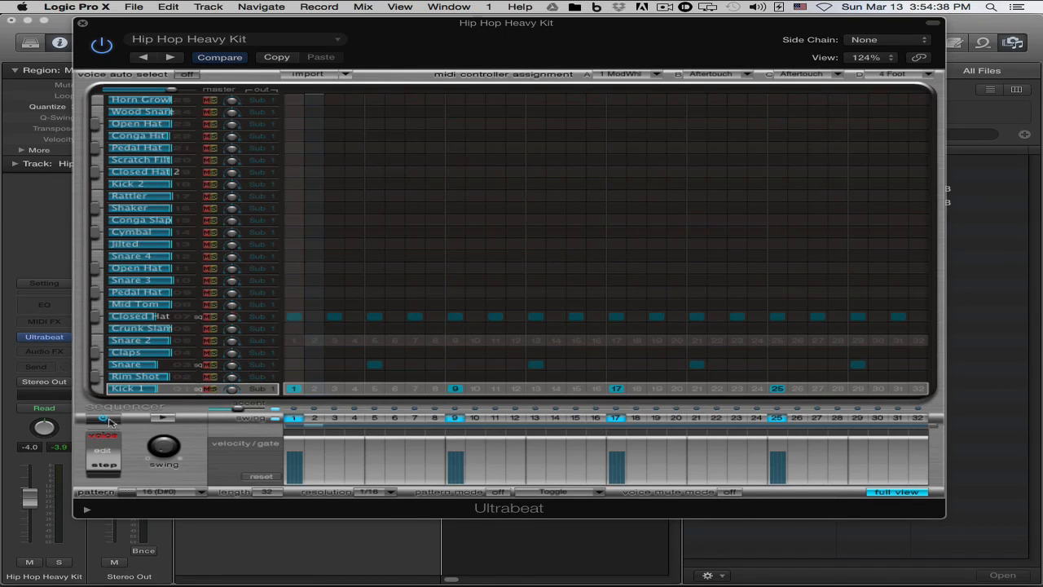
left_click(160, 418)
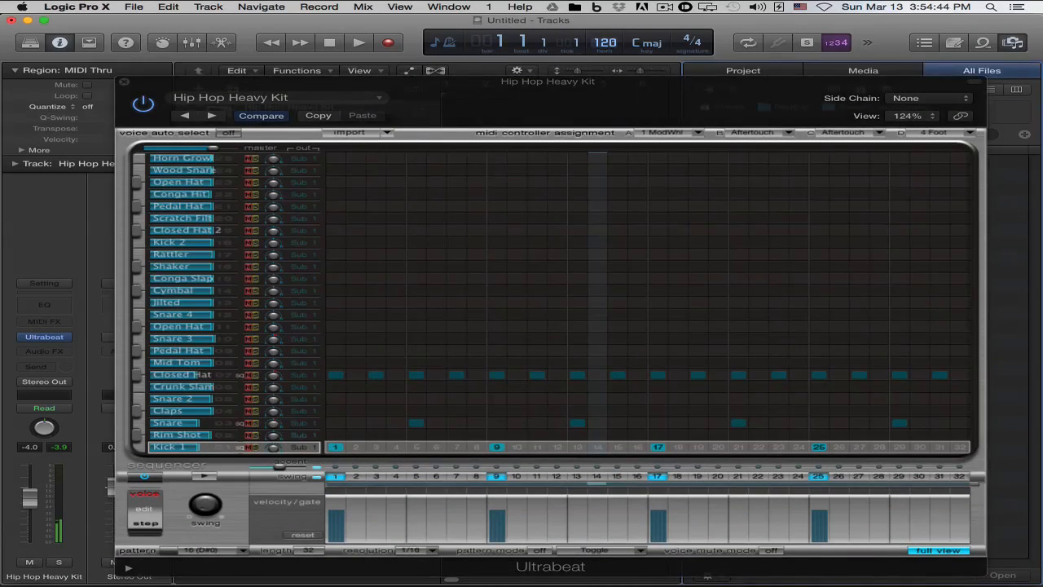
double_click(604, 42)
type("90")
key("Return")
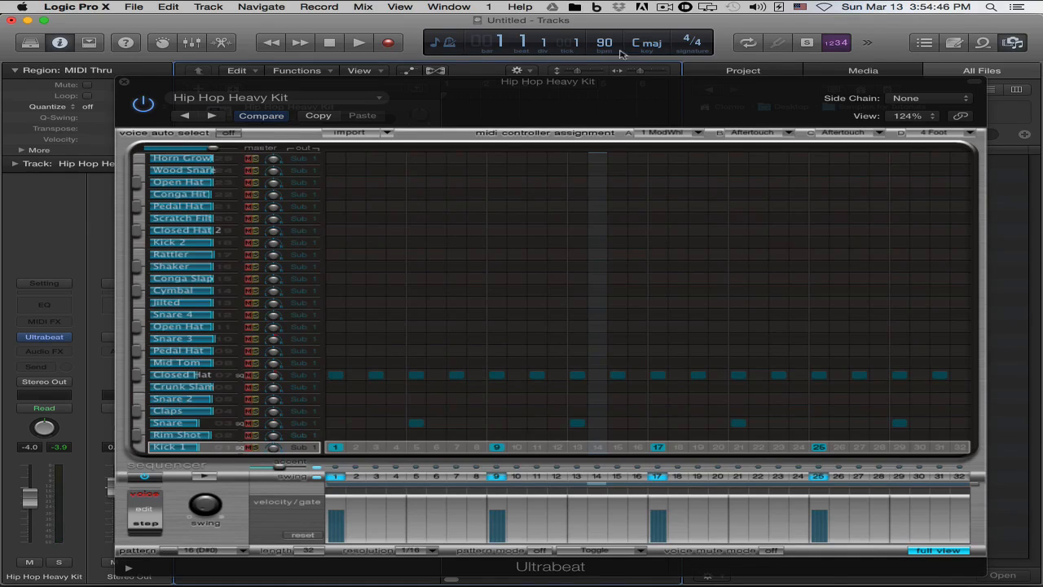
left_click_drag(581, 85, 582, 51)
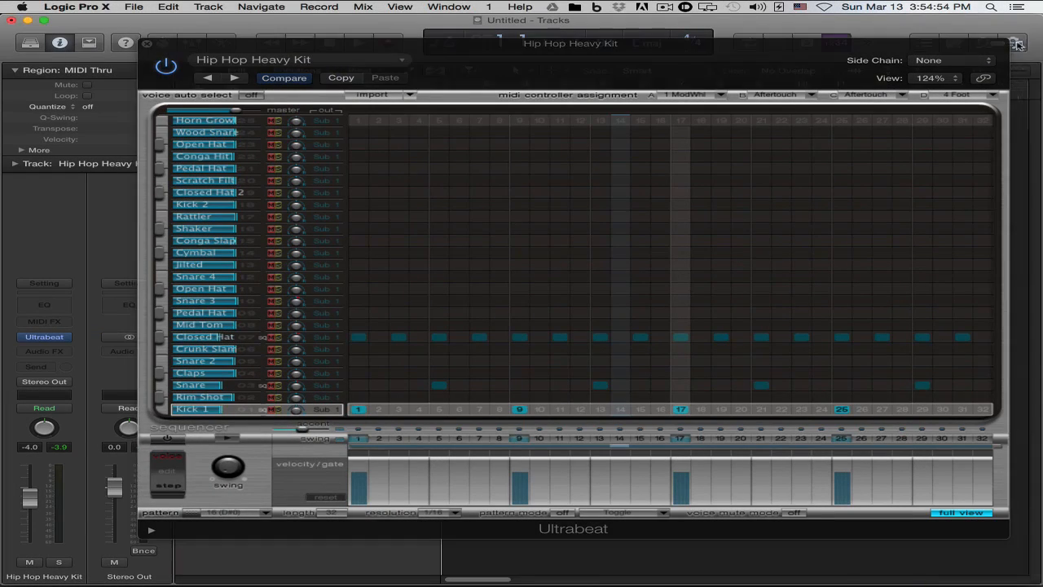
- Shrink the Ultrabeat window to 90%, place its pattern as a region at bar 1 of the Hip Hop Heavy Kit track and close the window
left_click_drag(502, 56, 474, 94)
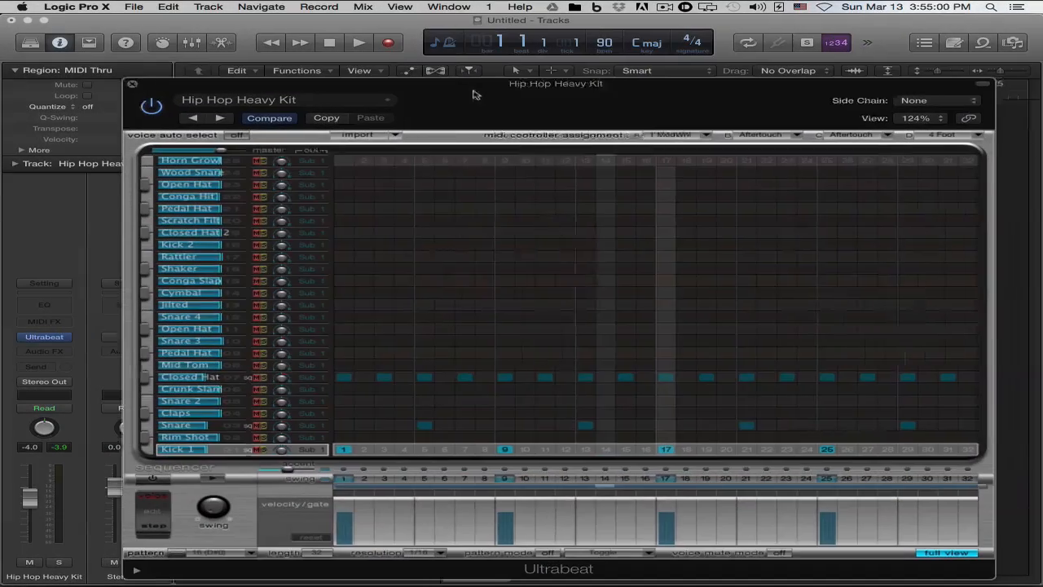
left_click_drag(974, 562, 757, 454)
left_click_drag(506, 94, 661, 147)
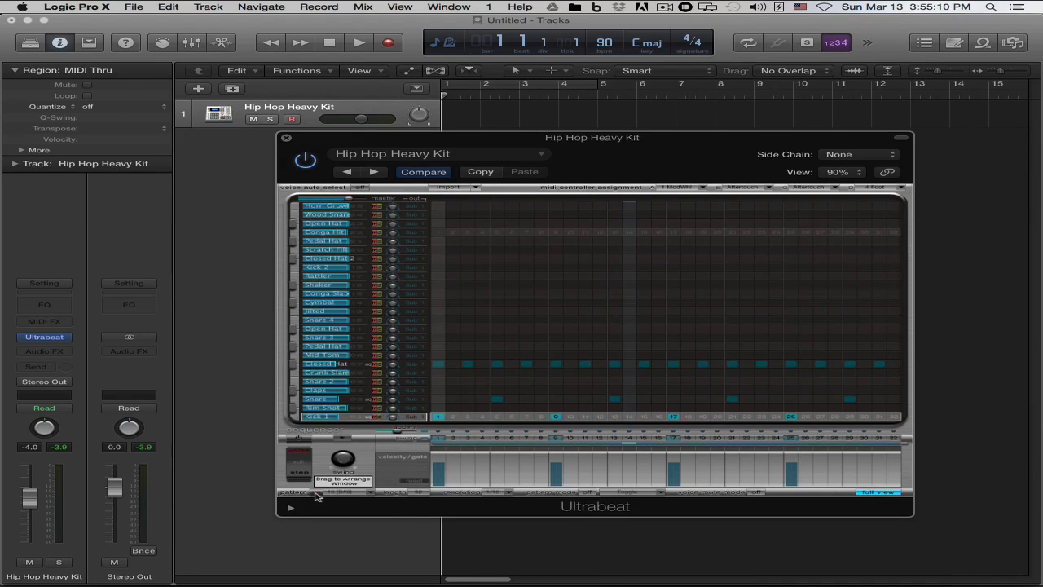
left_click_drag(320, 492, 458, 116)
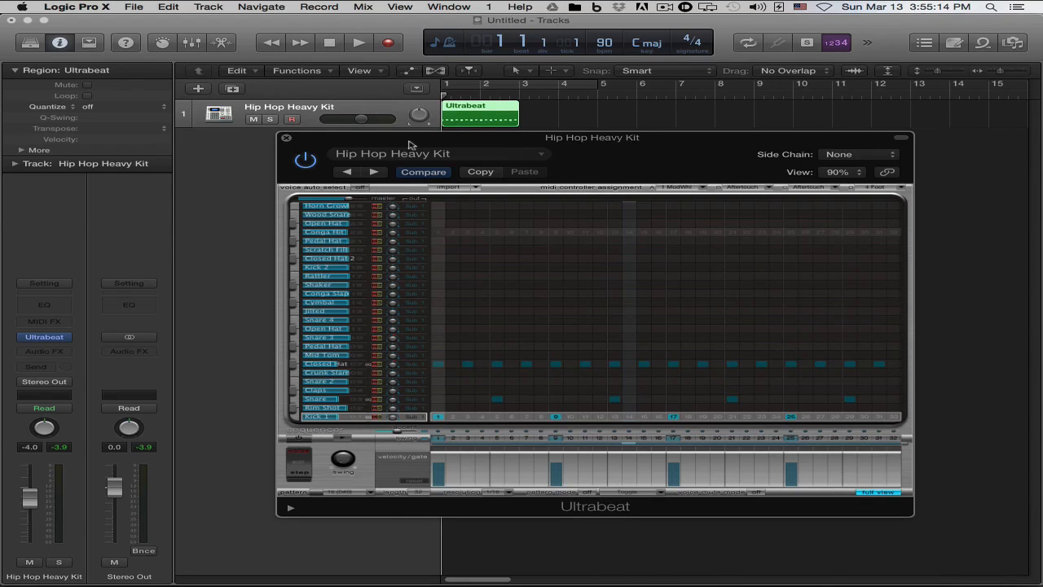
left_click(287, 139)
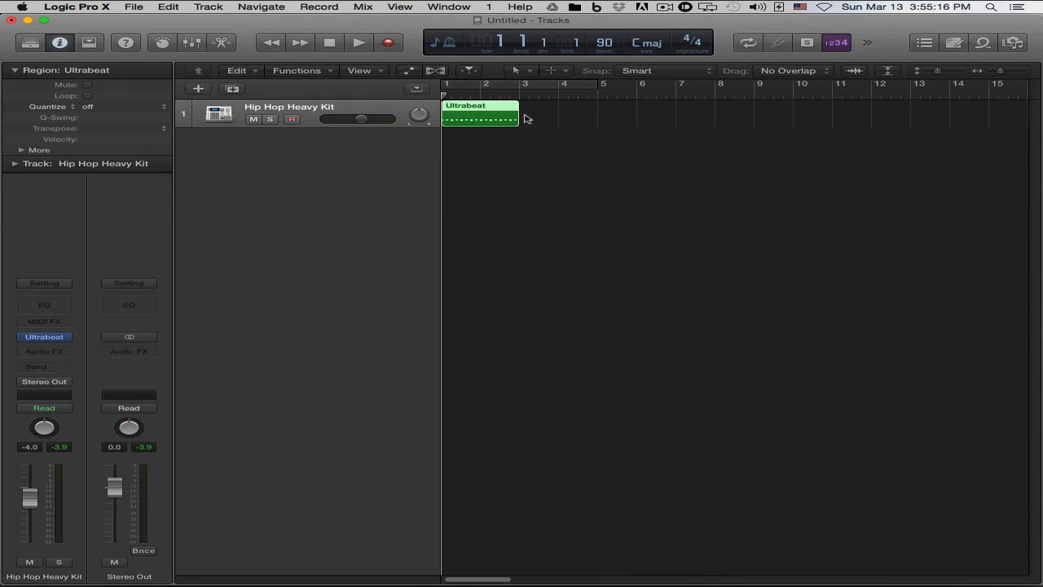
- Turn on cycle mode and fit the cycle range to the two-bar Ultrabeat region
left_click(489, 84)
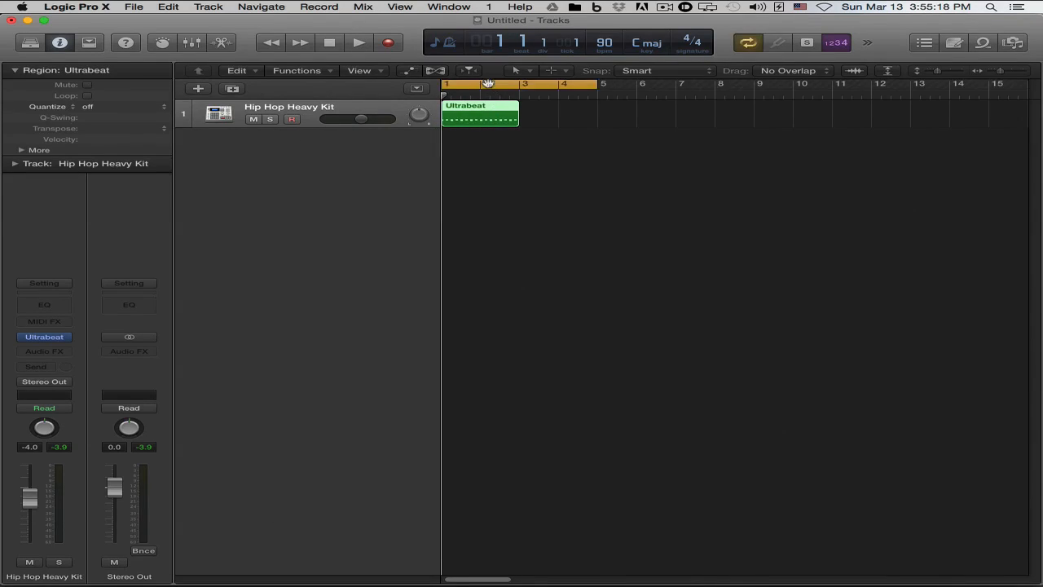
left_click_drag(596, 87, 515, 92)
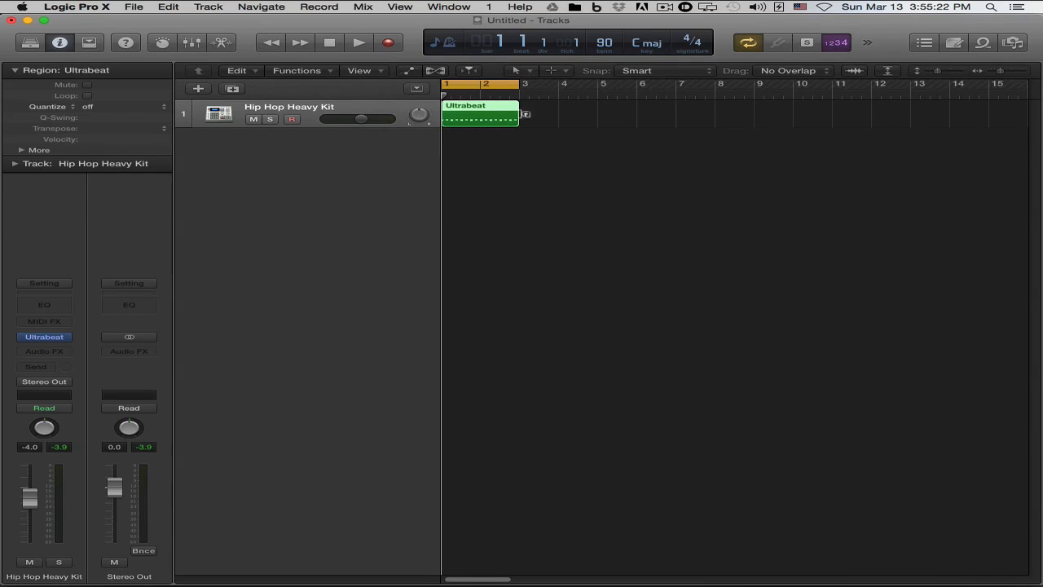
left_click_drag(540, 149, 453, 106)
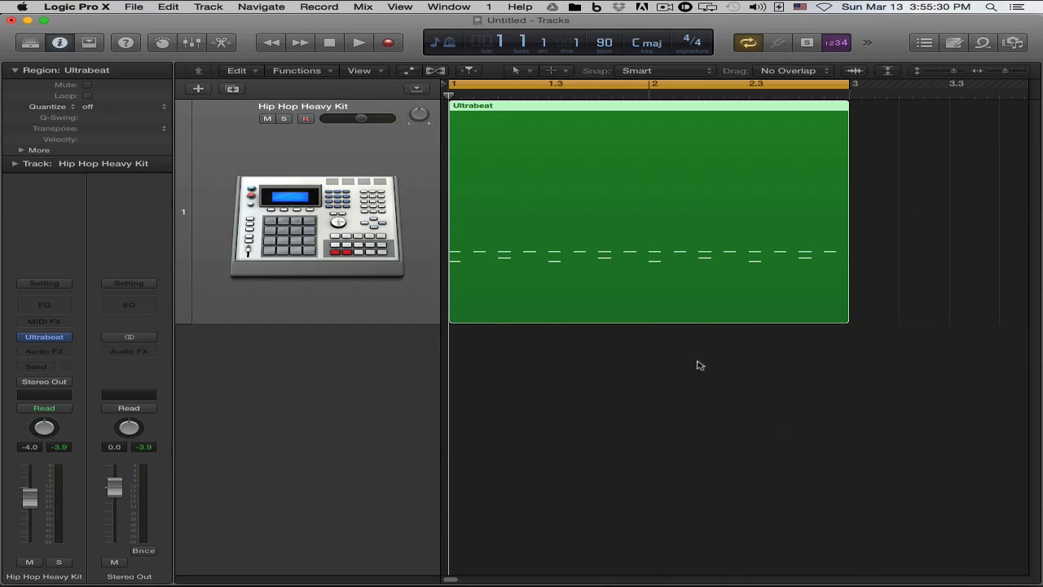
- Play back the cycled Ultrabeat region, stop it and return the playhead to the start
key("space")
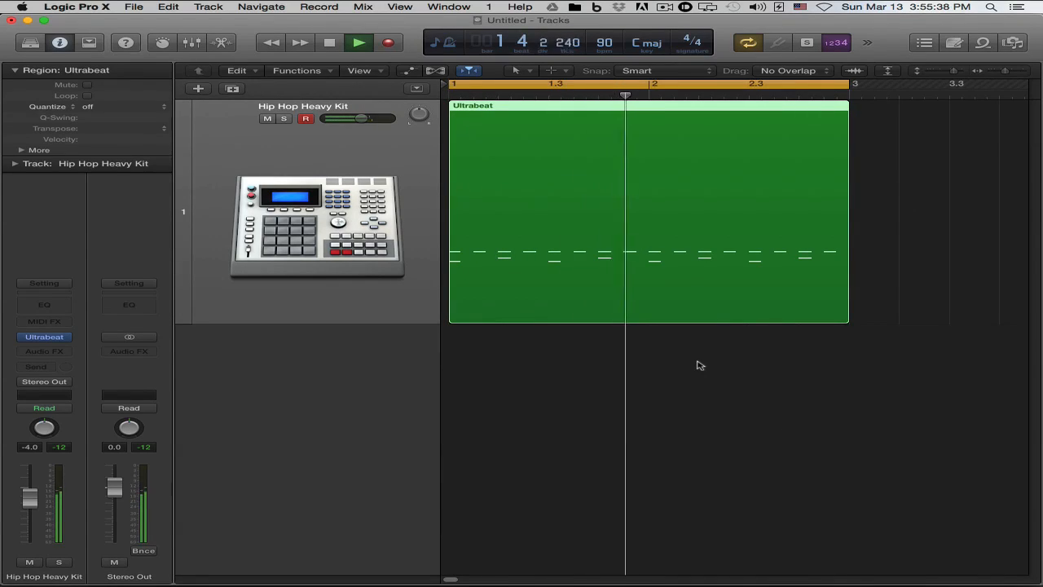
key("space")
key("Return")
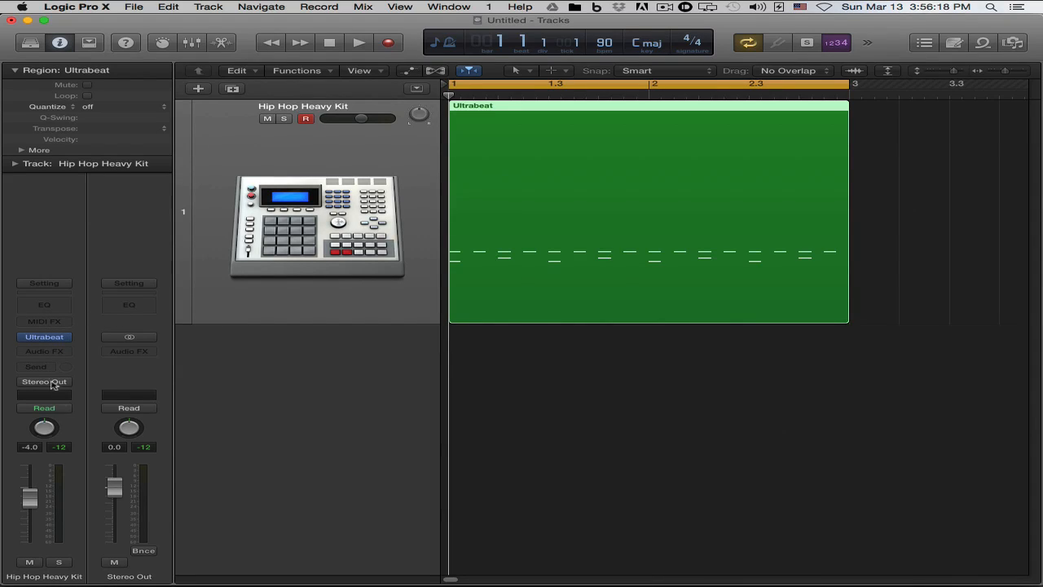
- Reopen the Ultrabeat instrument from the channel strip to review the drum pattern and close it
mouse_move(70, 340)
left_click(46, 339)
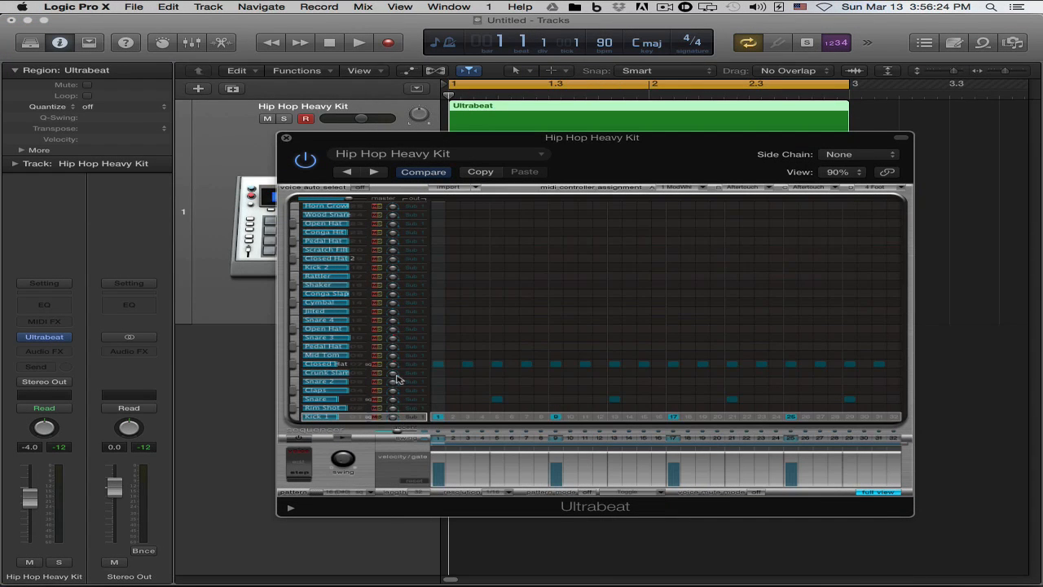
left_click(287, 139)
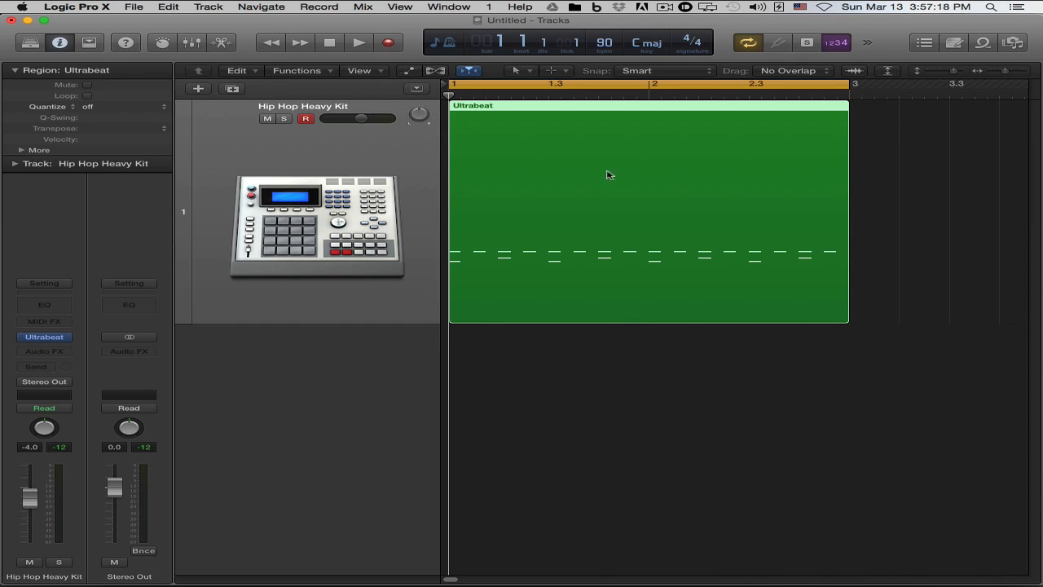
- Review the options for adding the Ultrabeat region to the Apple Loops library and close the dialog without creating a loop
right_click(622, 152)
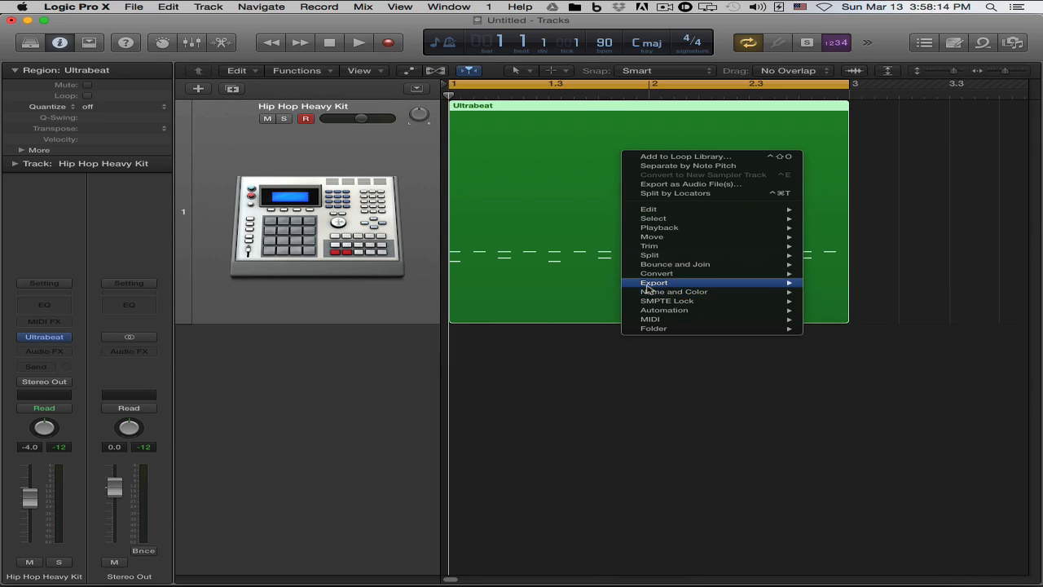
left_click(840, 296)
left_click(643, 207)
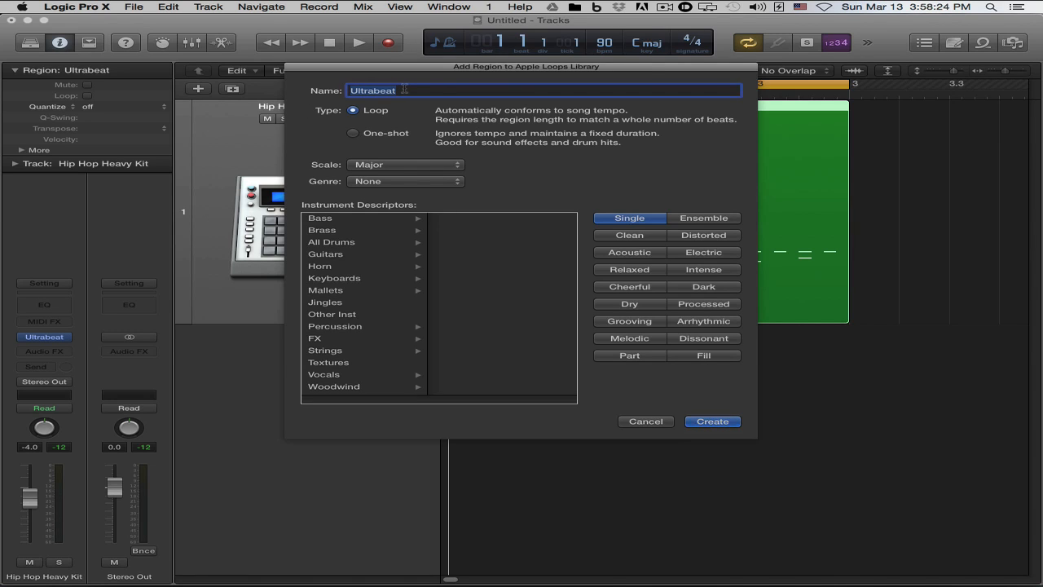
left_click(645, 422)
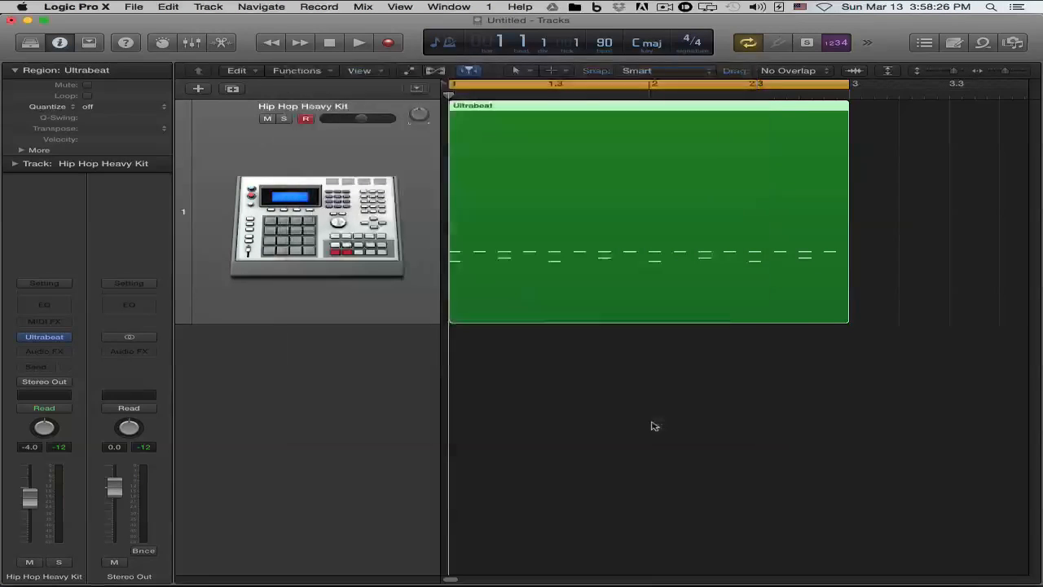